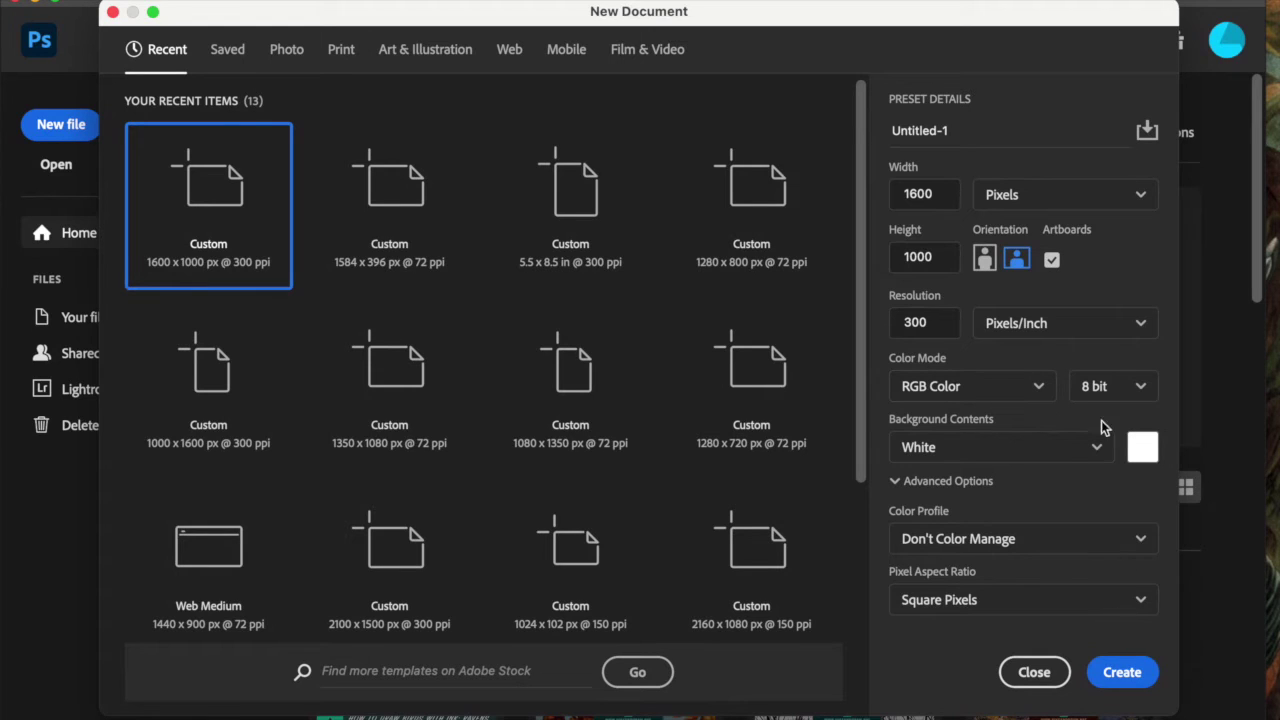
Step: Create a 1600 x 1000 px, 300 ppi document and place IMG_8976.JPG from Downloads, scaled to about 8.89%
{"action": "left_click", "coordinate": [1124, 674]}
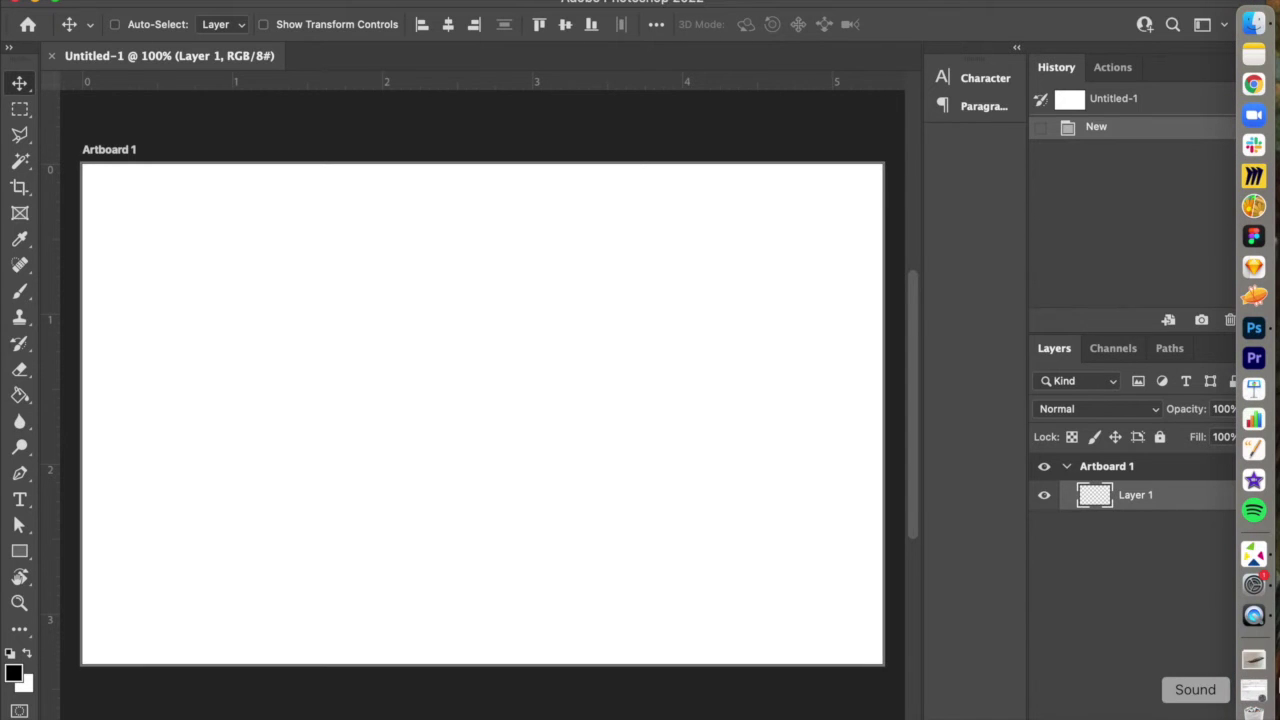
{"action": "left_click", "coordinate": [1254, 688]}
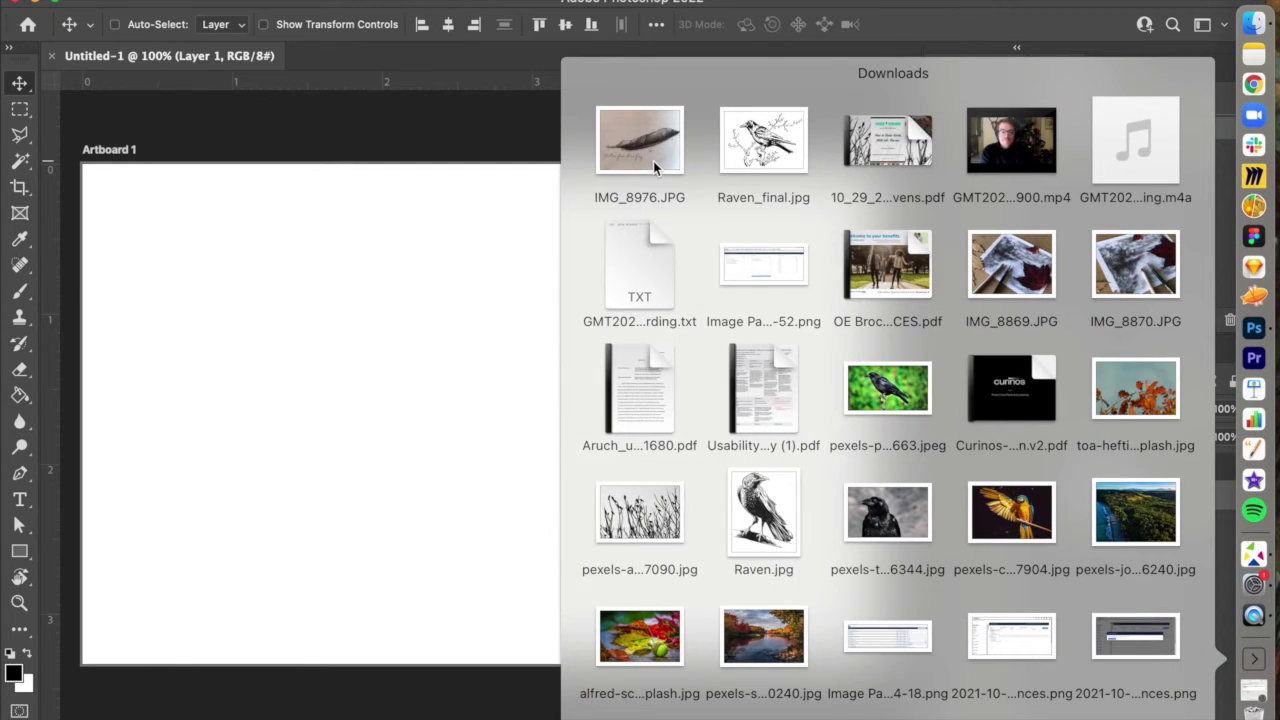
{"action": "left_click_drag", "start_coordinate": [653, 161], "coordinate": [409, 331]}
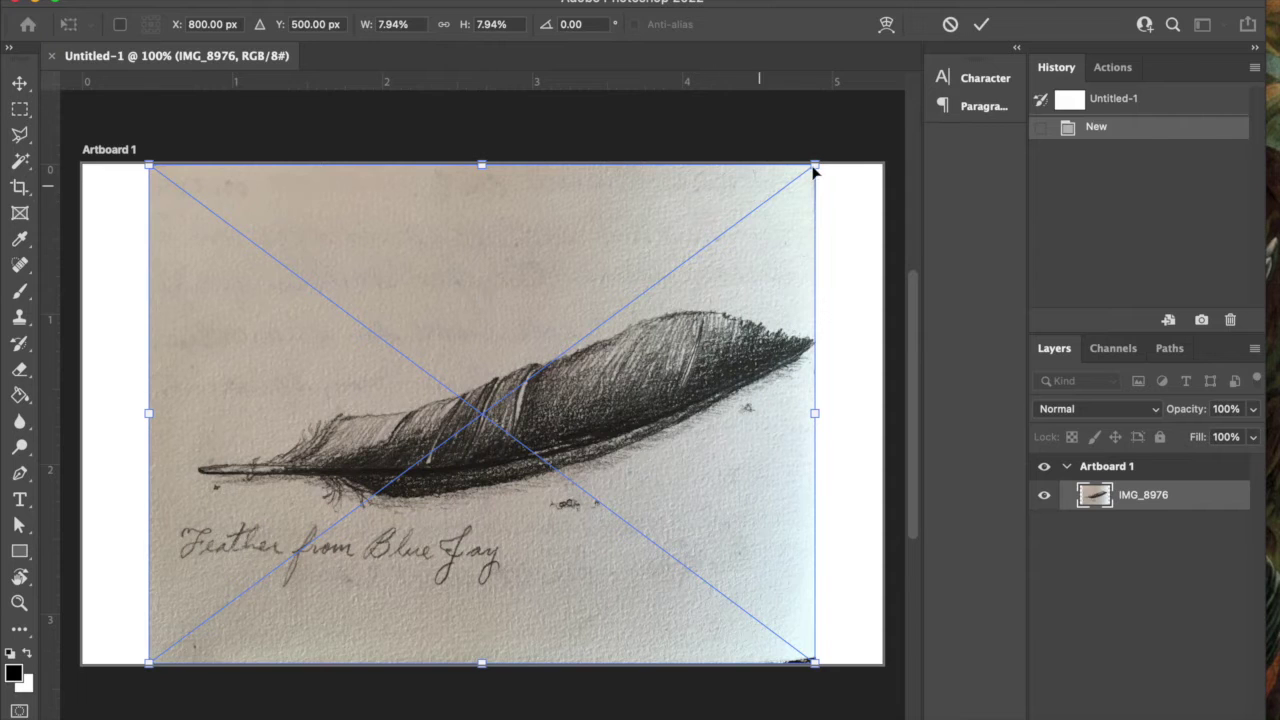
{"action": "left_click_drag", "start_coordinate": [816, 166], "coordinate": [861, 152]}
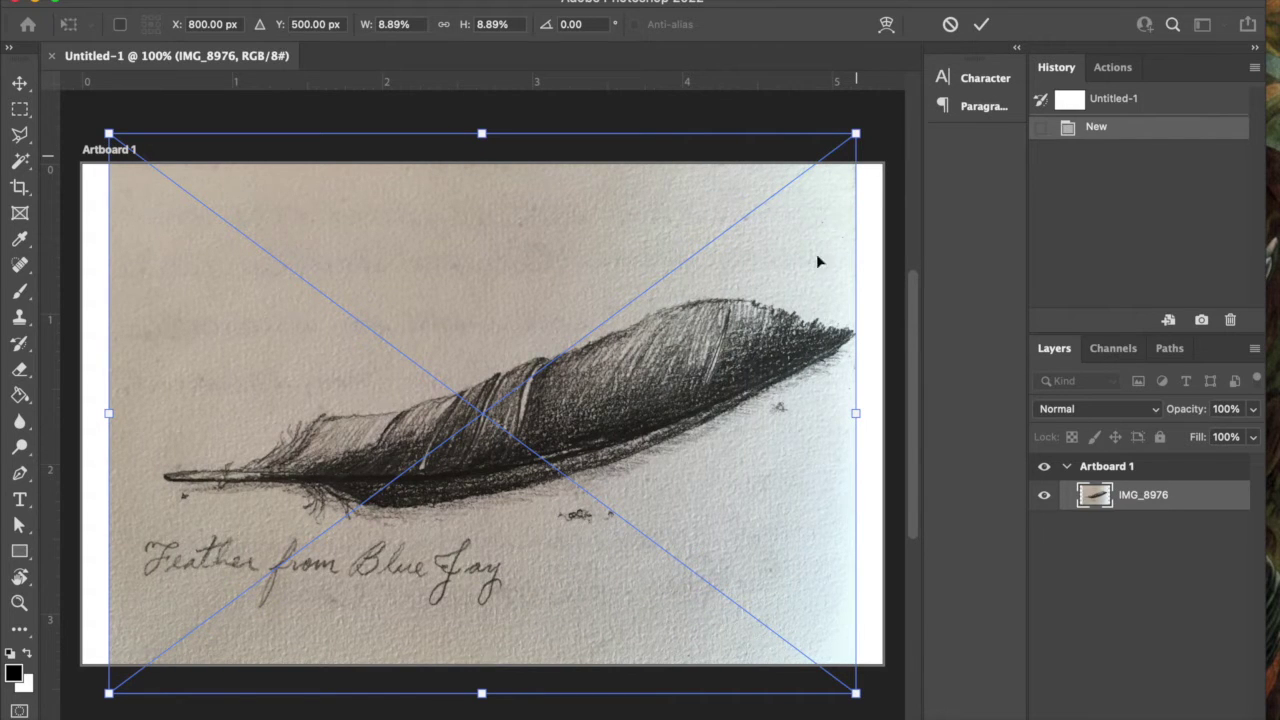
{"action": "key", "text": "Return"}
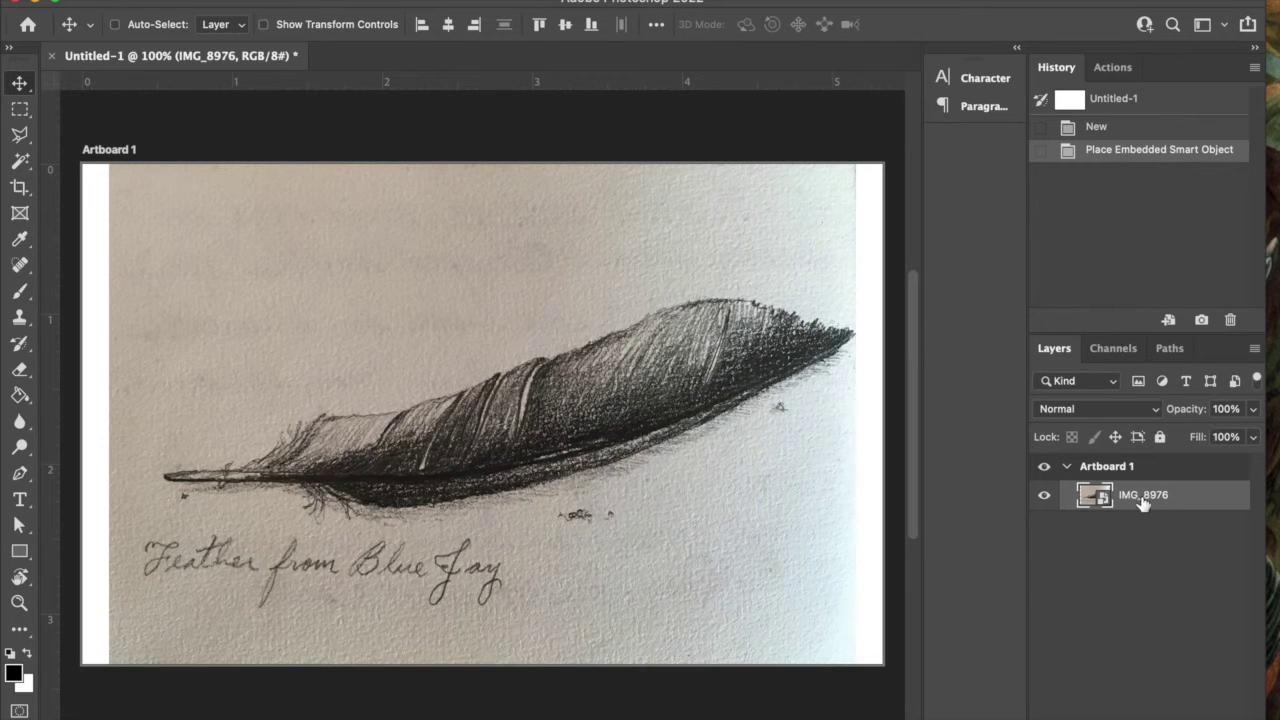
Step: Set the feather sketch layer's opacity to 50% and add an empty layer above it
{"action": "left_click", "coordinate": [1224, 412]}
{"action": "type", "text": "50"}
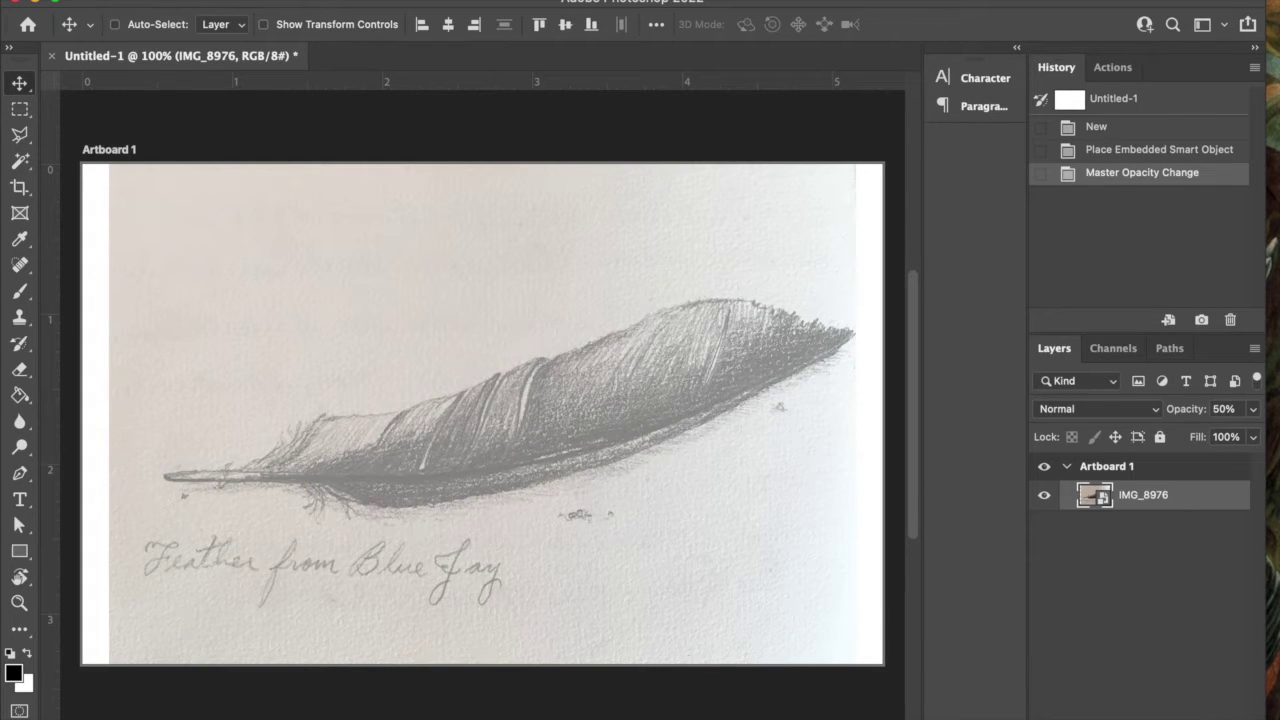
{"action": "key", "text": "super+alt+shift+n"}
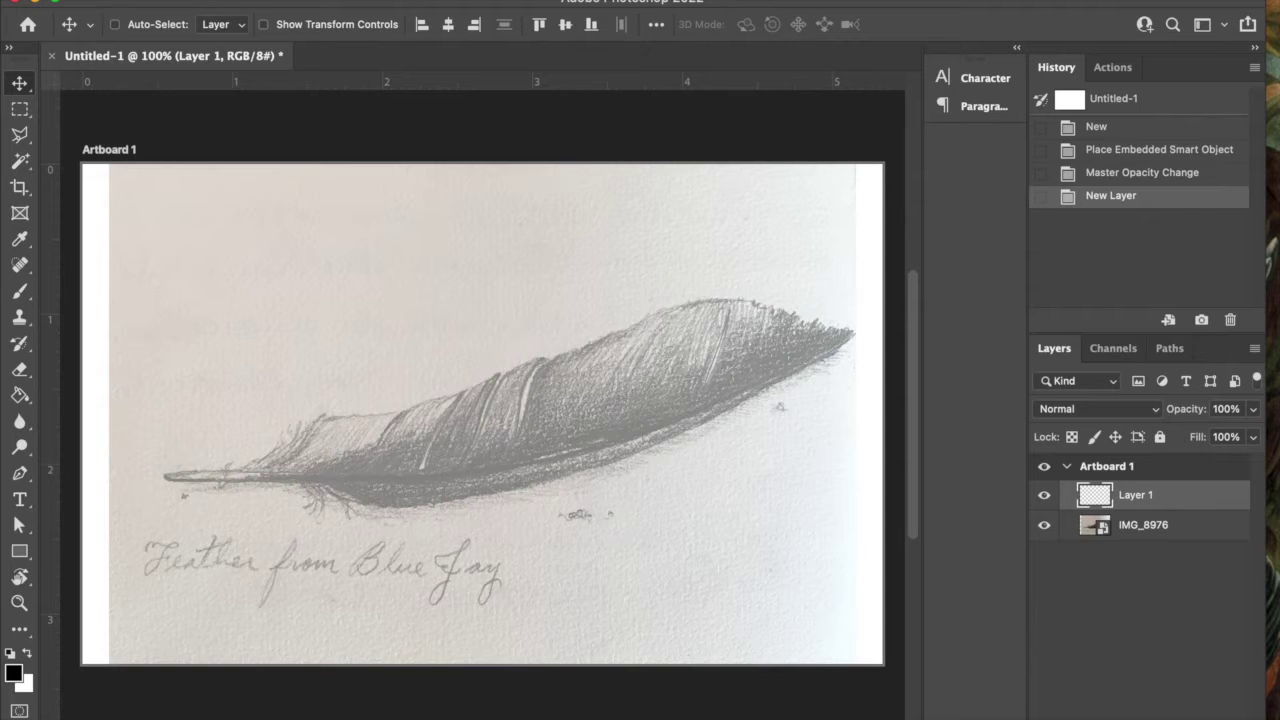
Step: Activate the Brush tool and check its current preset, size and hardness
{"action": "left_click", "coordinate": [21, 294]}
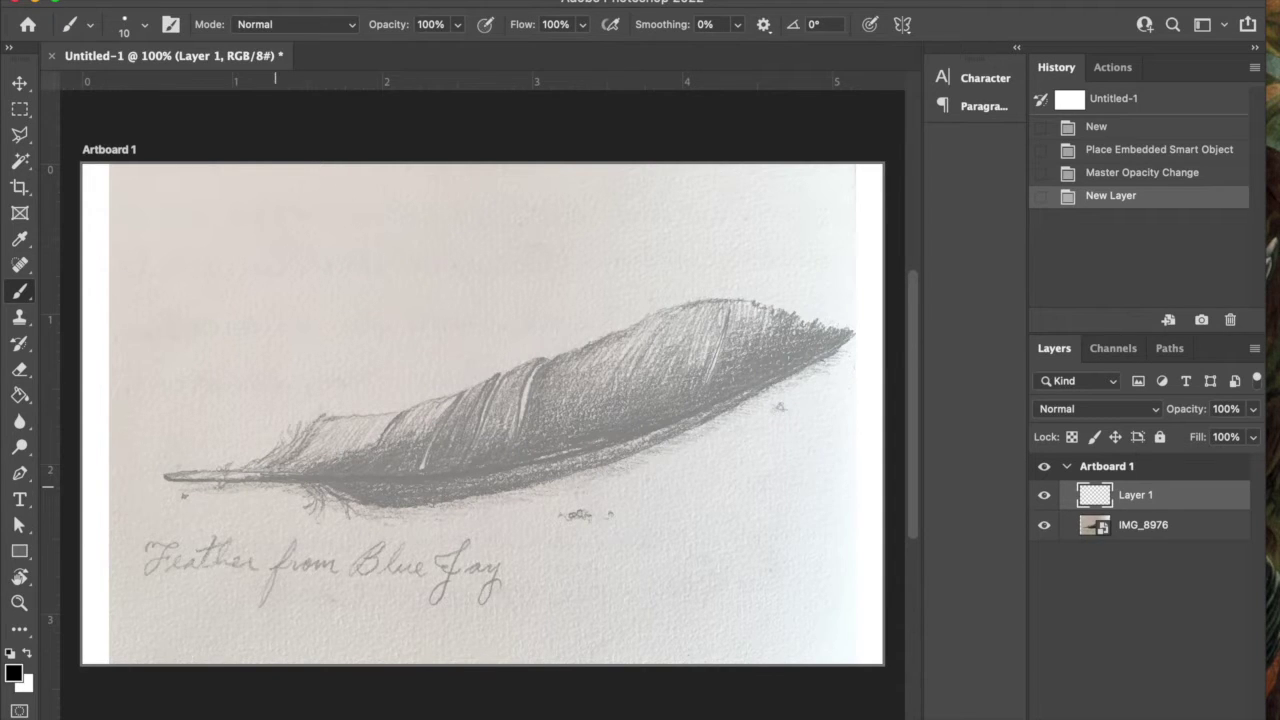
{"action": "left_click", "coordinate": [148, 26]}
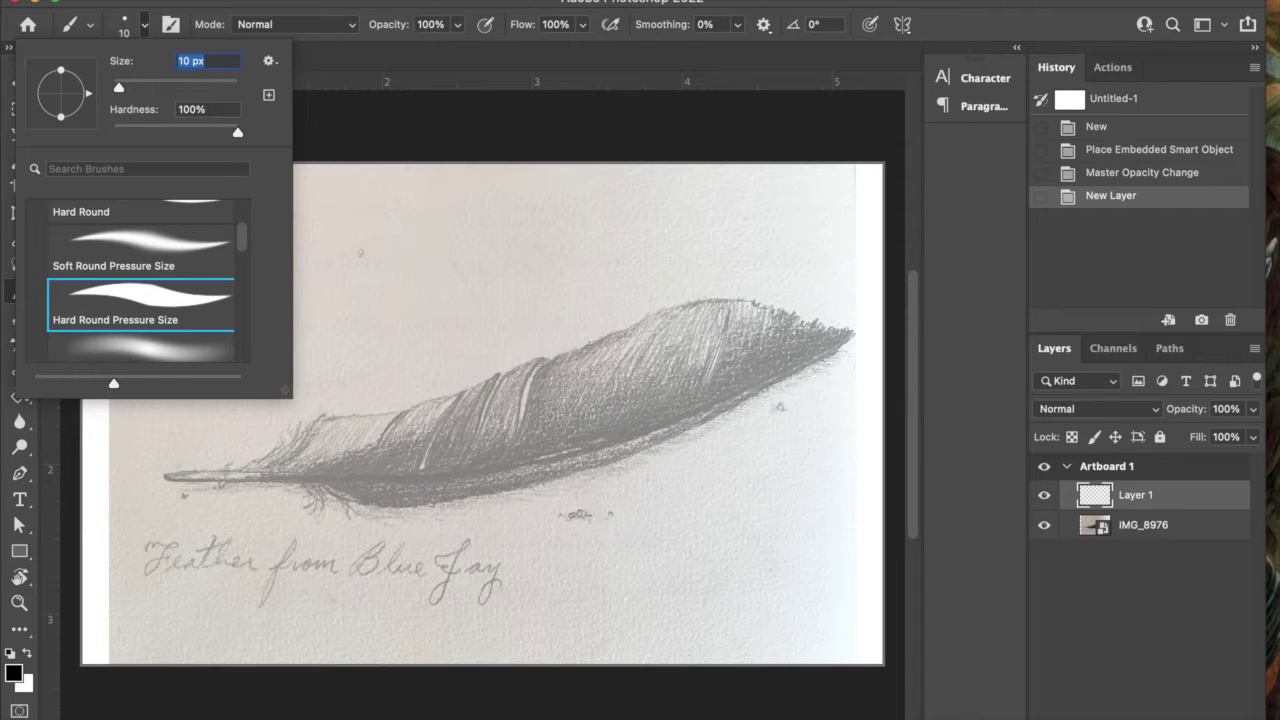
{"action": "left_click", "coordinate": [148, 29]}
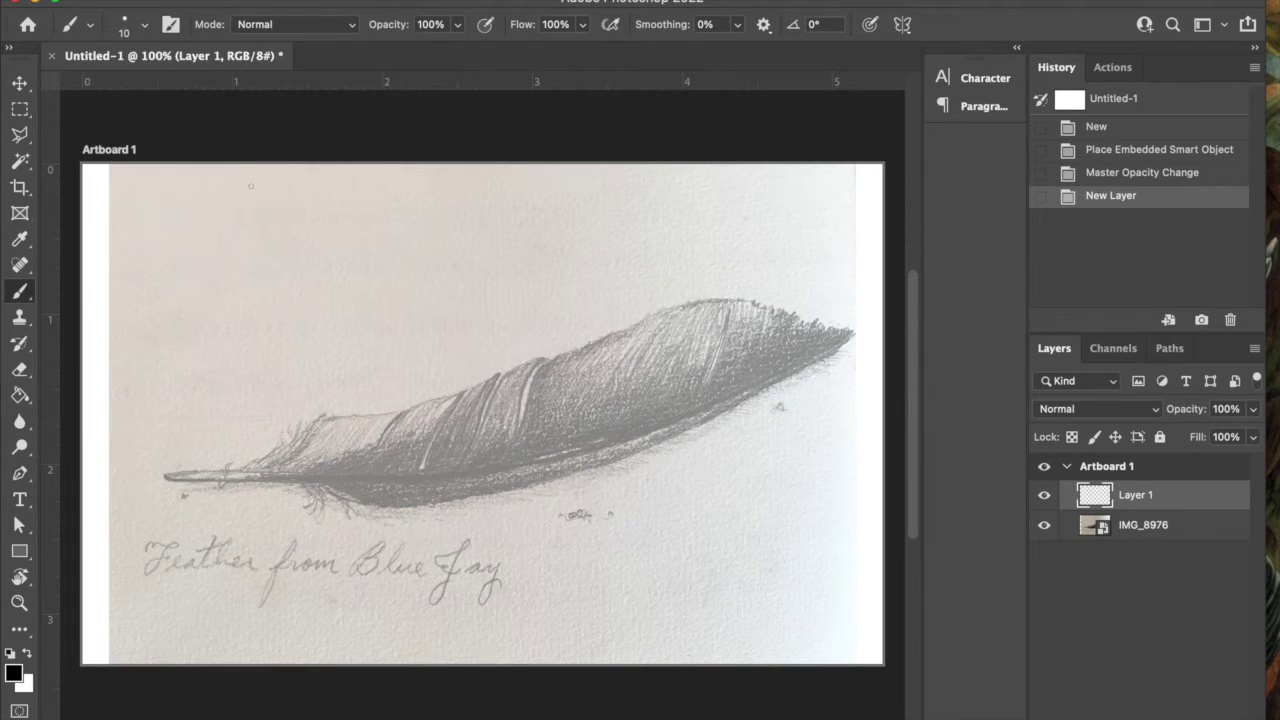
Step: Paint two black test strokes above the feather with a 35 px brush, and replace the test layer with an empty one
{"action": "key", "text": "bracketright"}
{"action": "key", "text": "bracketright"}
{"action": "key", "text": "bracketright"}
{"action": "key", "text": "bracketright"}
{"action": "key", "text": "bracketright"}
{"action": "left_click_drag", "start_coordinate": [244, 268], "coordinate": [494, 263]}
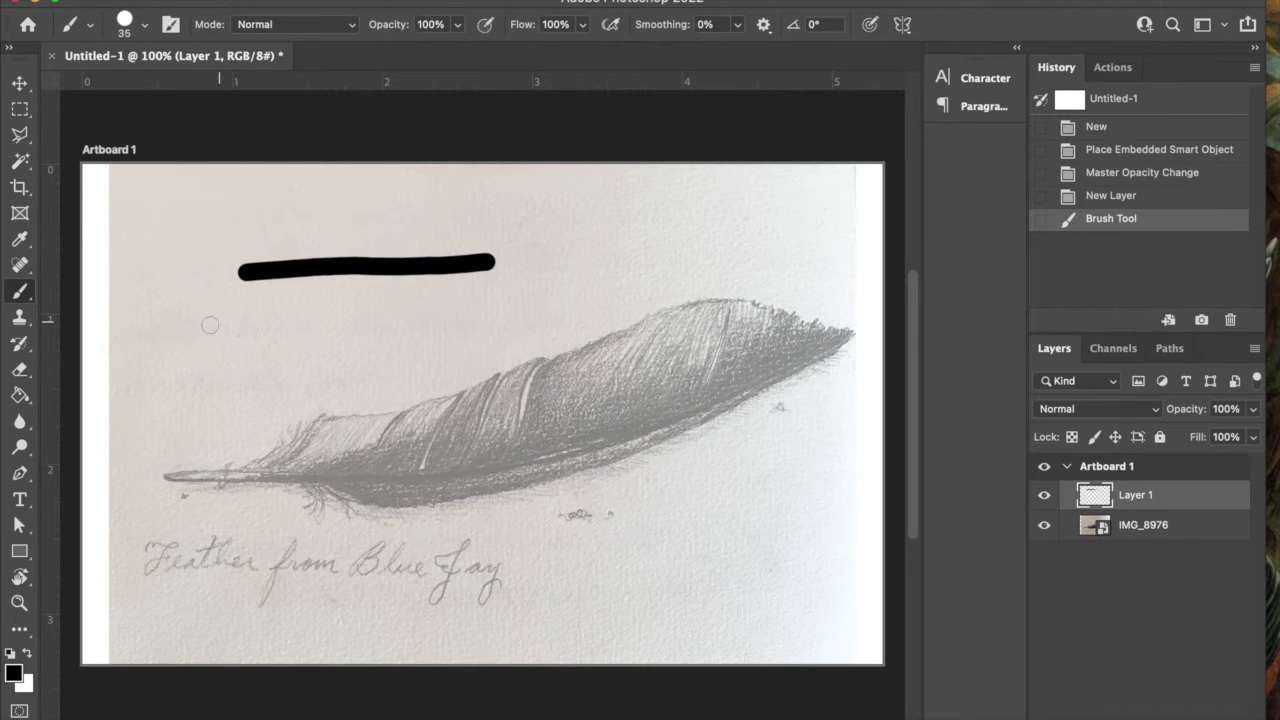
{"action": "mouse_move", "coordinate": [206, 338]}
{"action": "left_mouse_down"}
{"action": "mouse_move", "coordinate": [261, 315]}
{"action": "mouse_move", "coordinate": [464, 318]}
{"action": "mouse_move", "coordinate": [593, 250]}
{"action": "mouse_move", "coordinate": [655, 239]}
{"action": "left_mouse_up"}
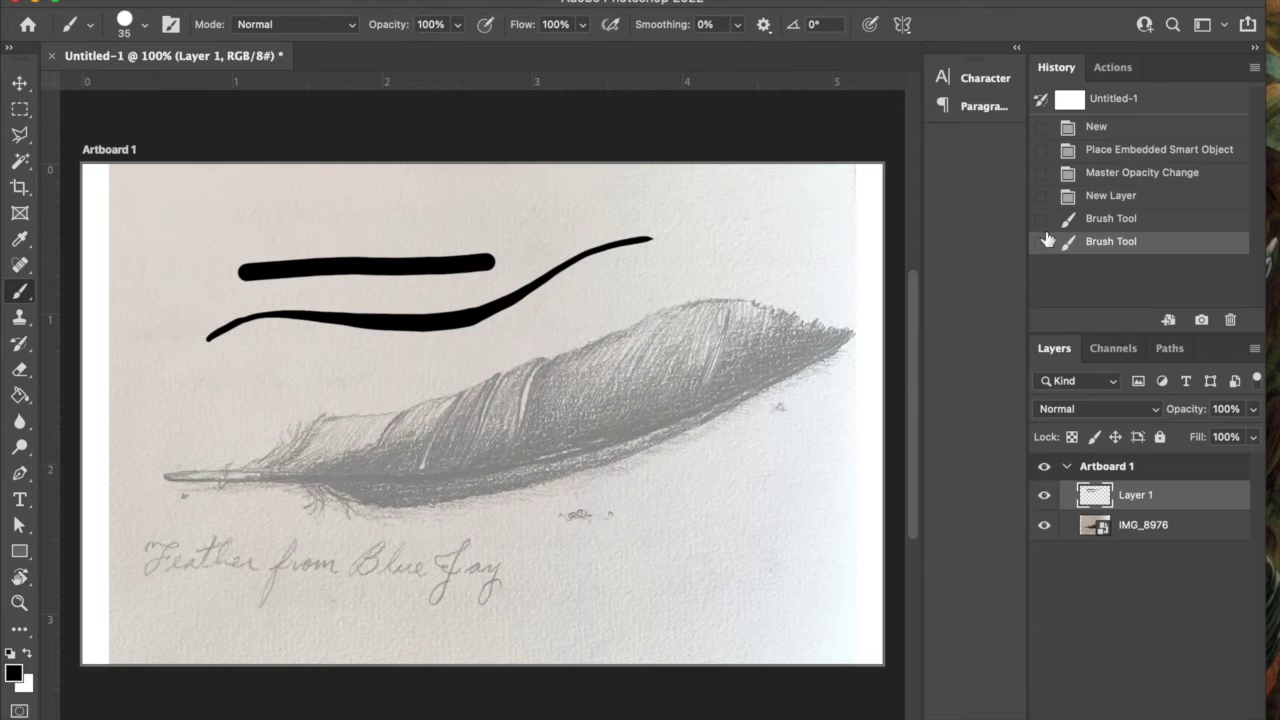
{"action": "key", "text": "Delete"}
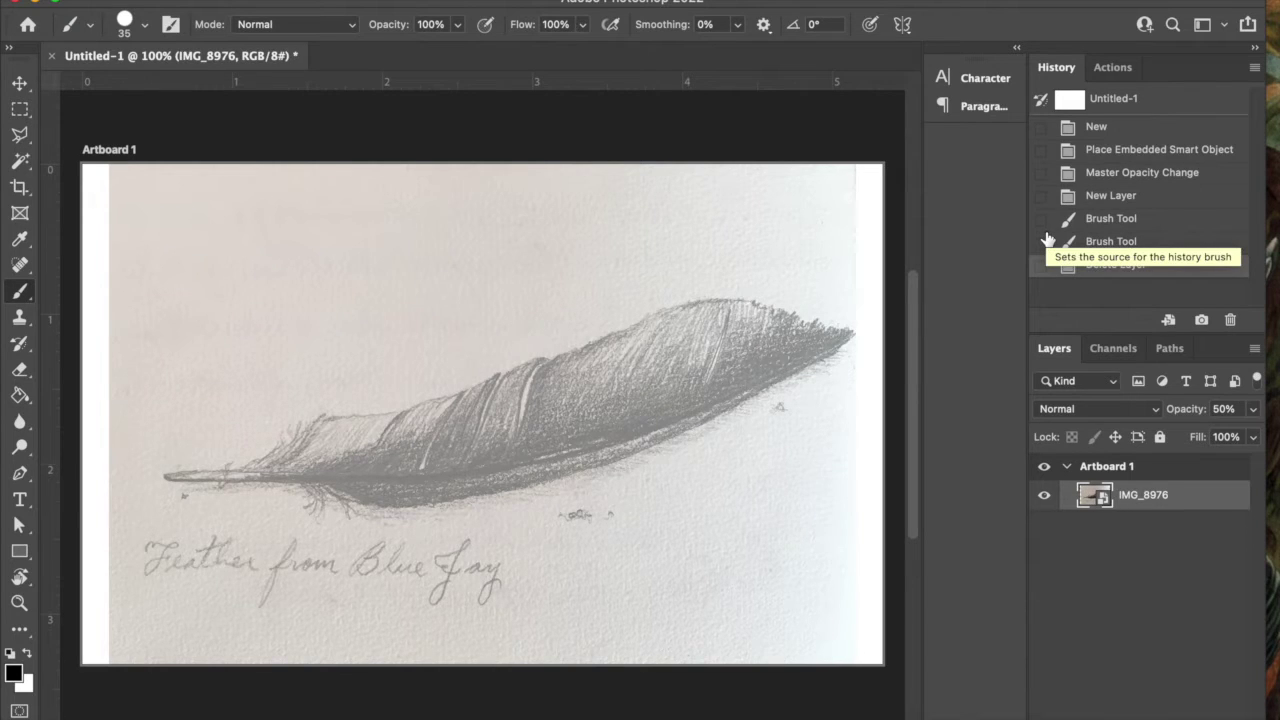
{"action": "key", "text": "super+shift+alt+n"}
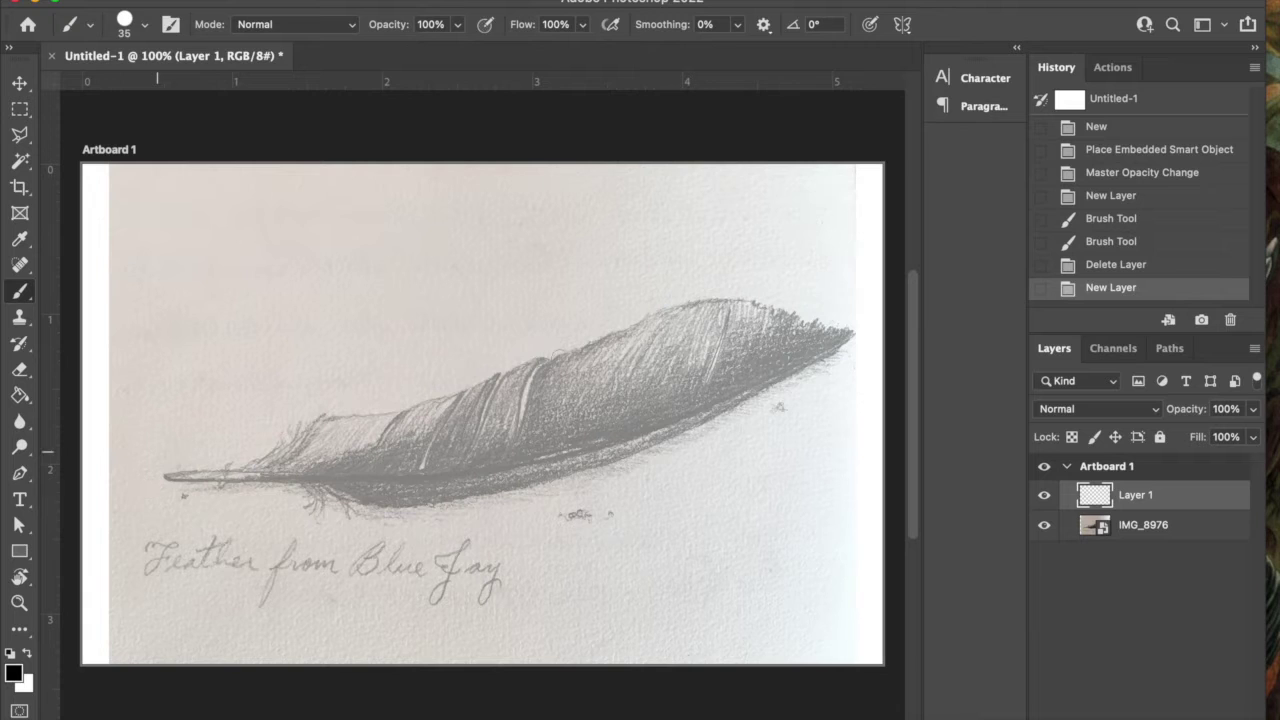
Step: Trace the outline of the feather's bare quill with a 15 px black brush on the empty layer
{"action": "scroll", "coordinate": [155, 486], "scroll_direction": "up", "scroll_amount": 1}
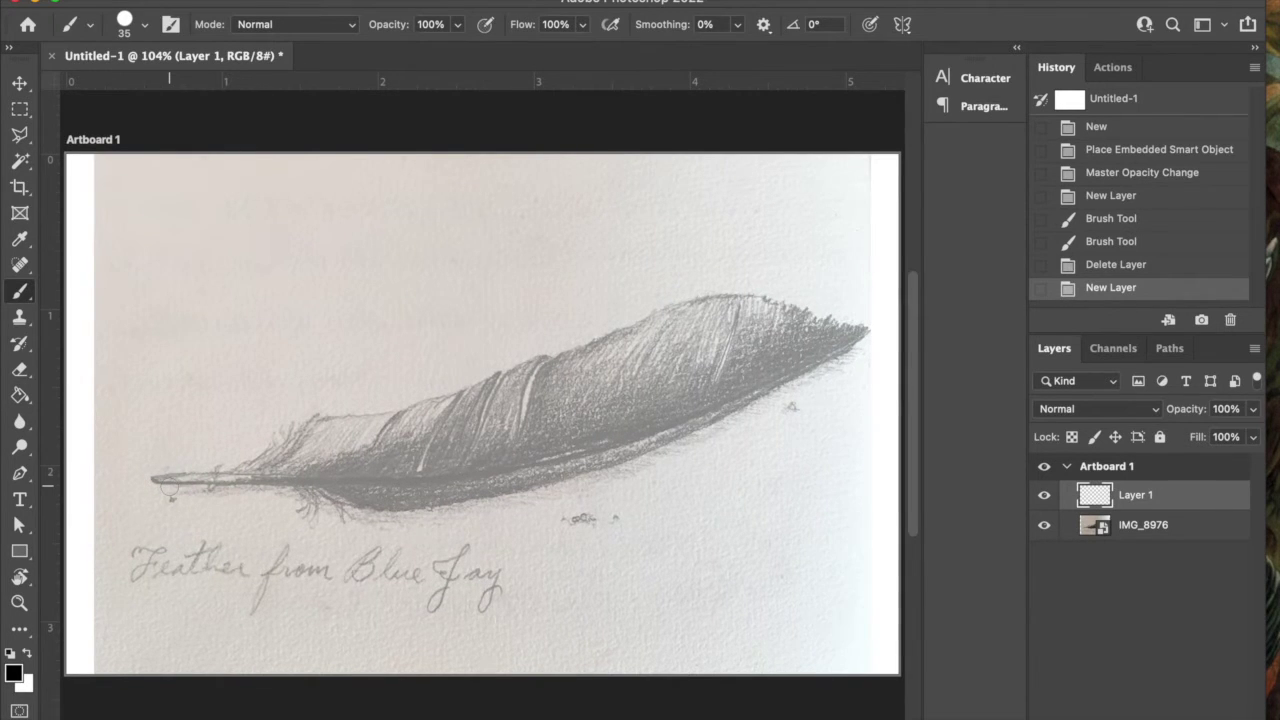
{"action": "scroll", "coordinate": [169, 488], "scroll_direction": "up", "scroll_amount": 1}
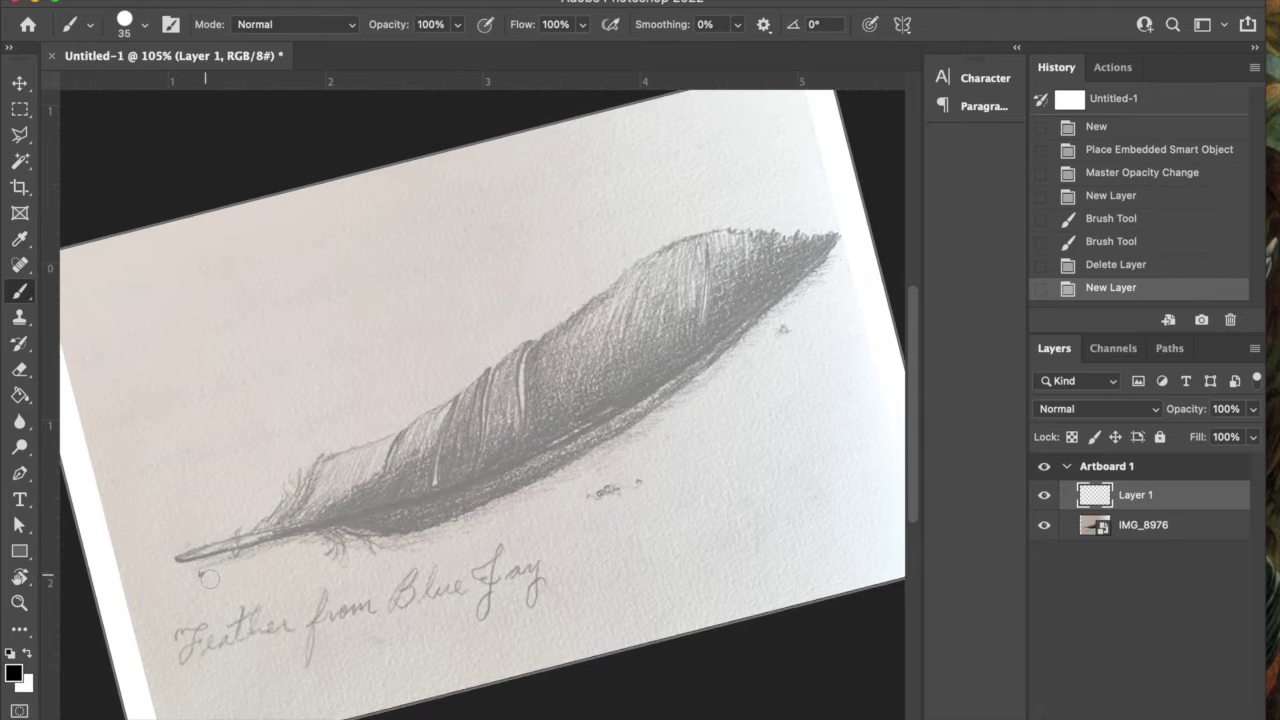
{"action": "scroll", "coordinate": [207, 578], "scroll_direction": "up", "scroll_amount": 2}
{"action": "scroll", "coordinate": [209, 578], "scroll_direction": "down", "scroll_amount": 3}
{"action": "scroll", "coordinate": [209, 578], "scroll_direction": "left", "scroll_amount": 3}
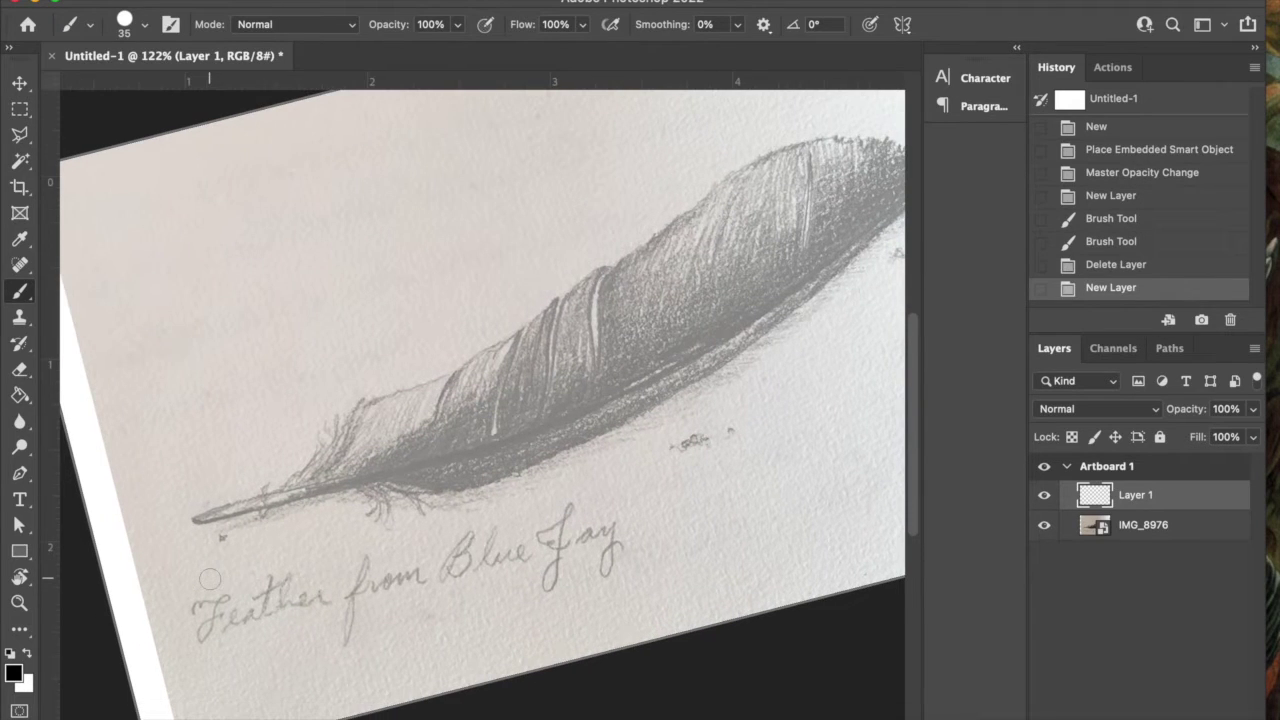
{"action": "mouse_move", "coordinate": [230, 535]}
{"action": "left_mouse_down"}
{"action": "mouse_move", "coordinate": [302, 628]}
{"action": "mouse_move", "coordinate": [205, 369]}
{"action": "mouse_move", "coordinate": [224, 523]}
{"action": "mouse_move", "coordinate": [268, 594]}
{"action": "mouse_move", "coordinate": [231, 534]}
{"action": "left_mouse_up"}
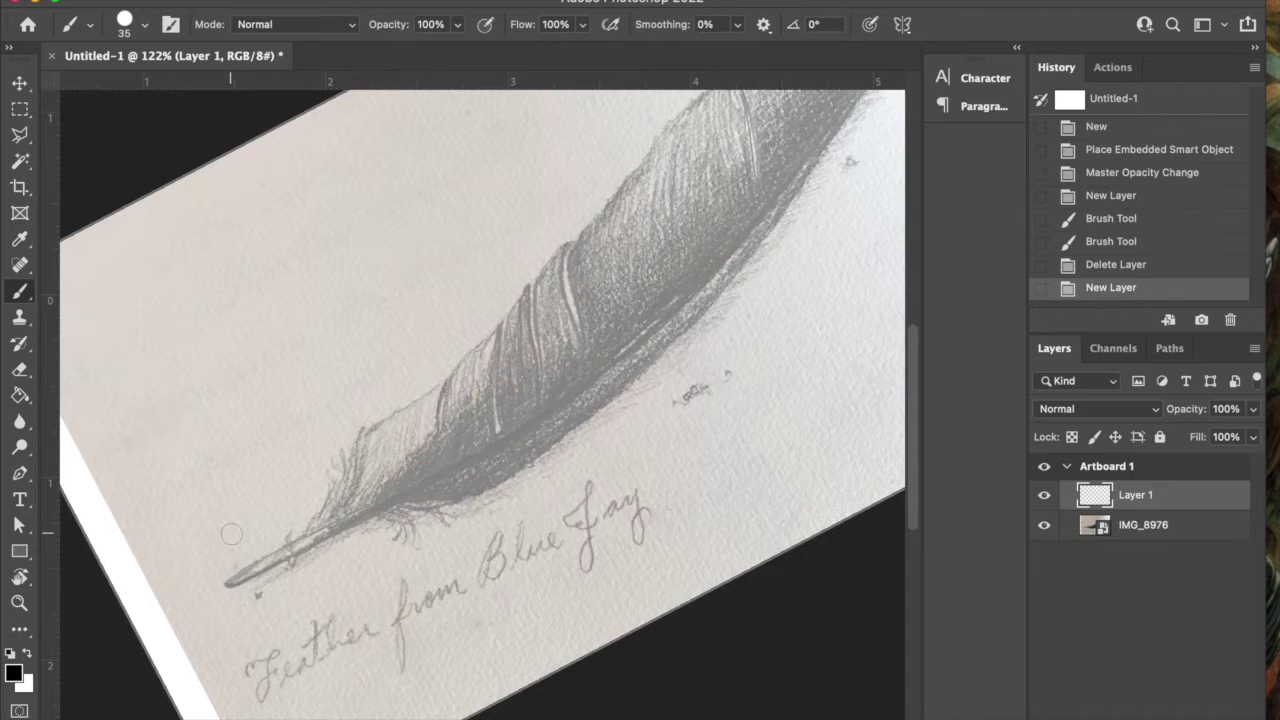
{"action": "scroll", "coordinate": [240, 525], "scroll_direction": "down", "scroll_amount": 4}
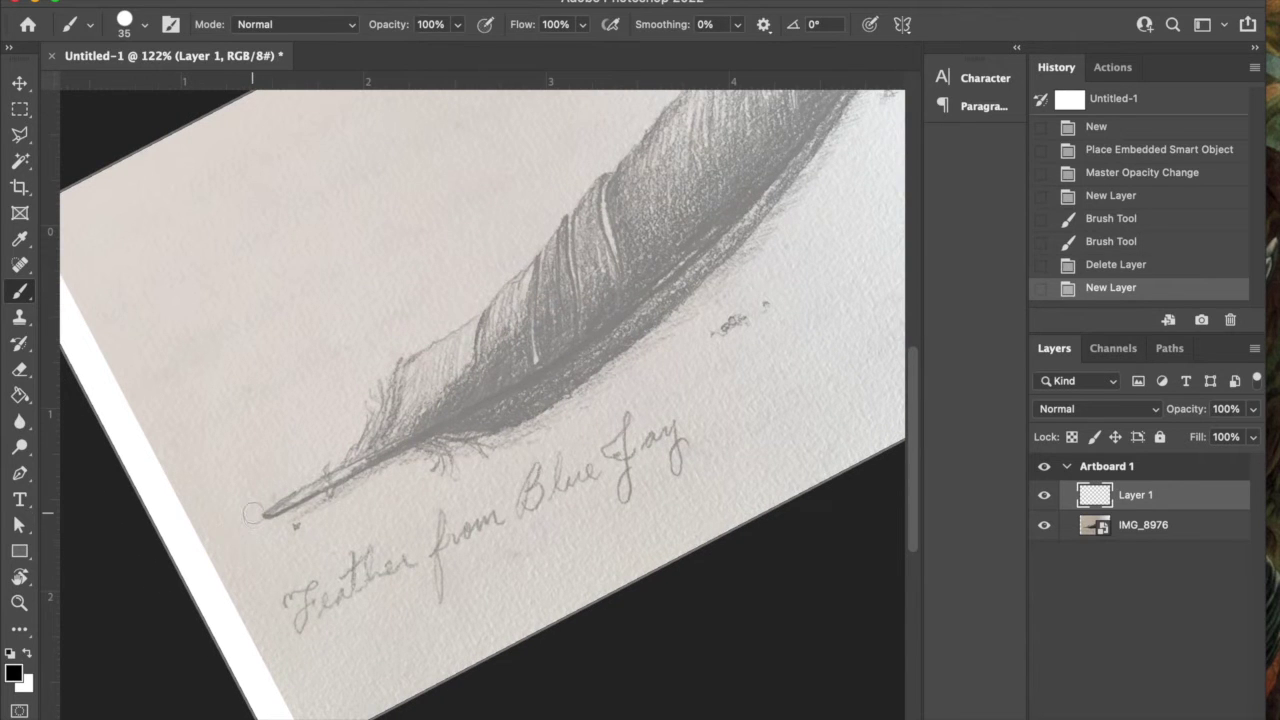
{"action": "scroll", "coordinate": [253, 513], "scroll_direction": "up", "scroll_amount": 3}
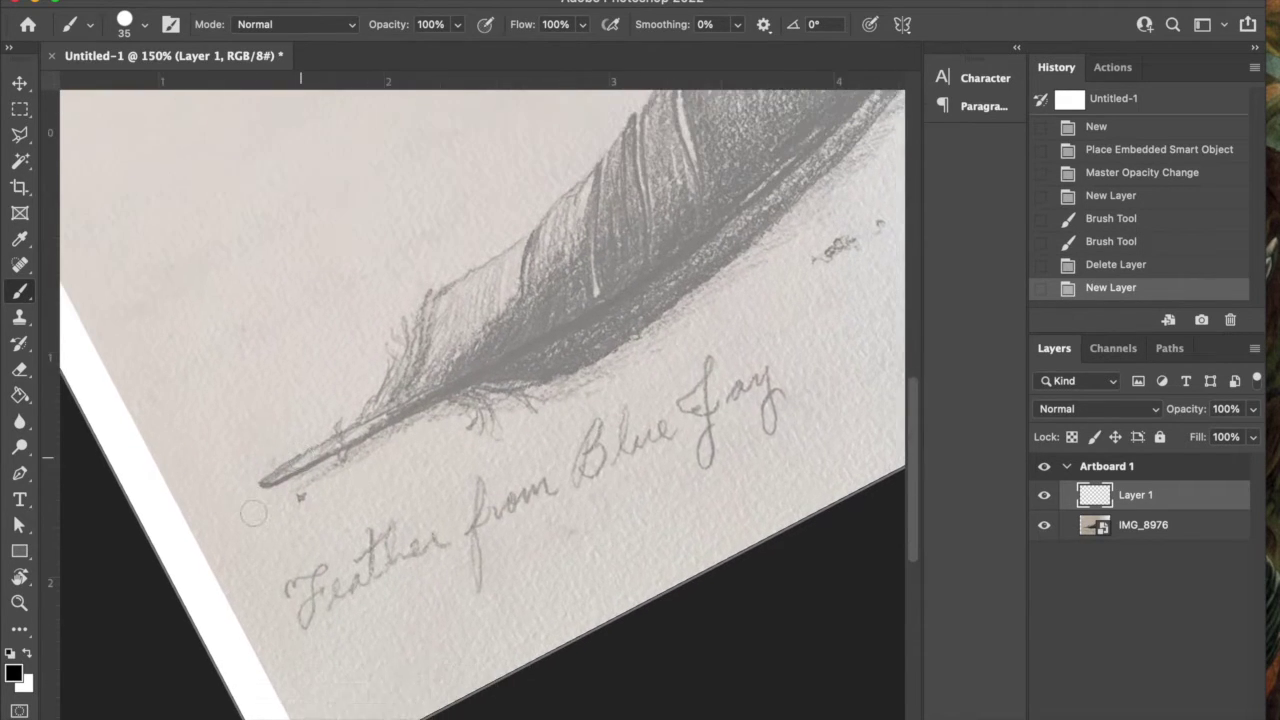
{"action": "left_click_drag", "start_coordinate": [253, 513], "coordinate": [253, 513]}
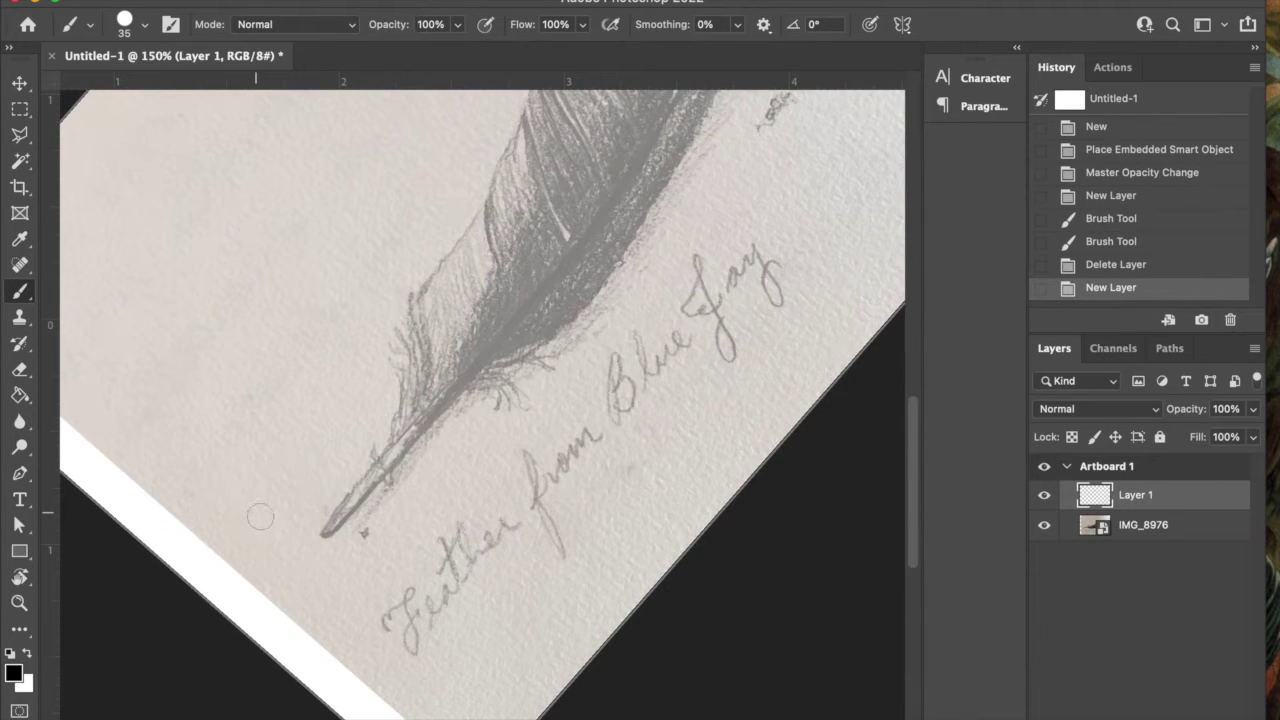
{"action": "left_click_drag", "start_coordinate": [258, 518], "coordinate": [263, 519]}
{"action": "scroll", "coordinate": [263, 519], "scroll_direction": "up", "scroll_amount": 3}
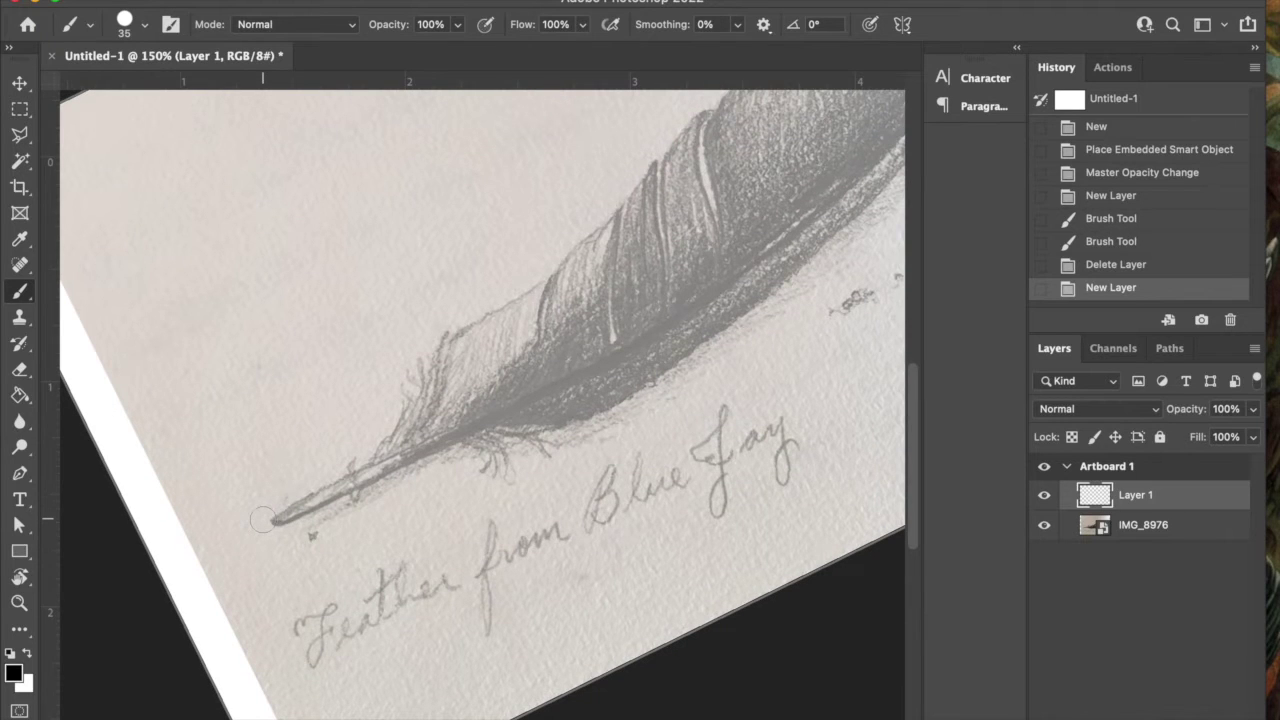
{"action": "key", "text": "bracketleft"}
{"action": "key", "text": "bracketleft"}
{"action": "left_click_drag", "start_coordinate": [273, 519], "coordinate": [460, 441]}
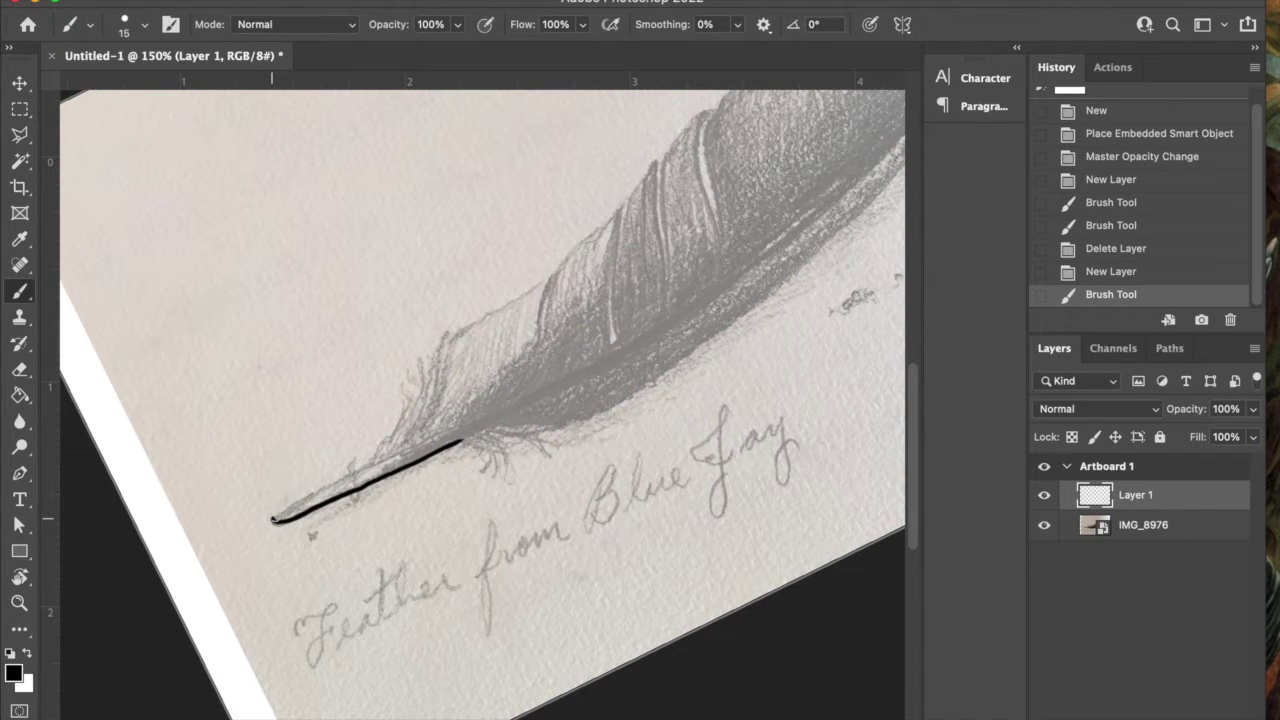
{"action": "left_click_drag", "start_coordinate": [274, 517], "coordinate": [354, 474]}
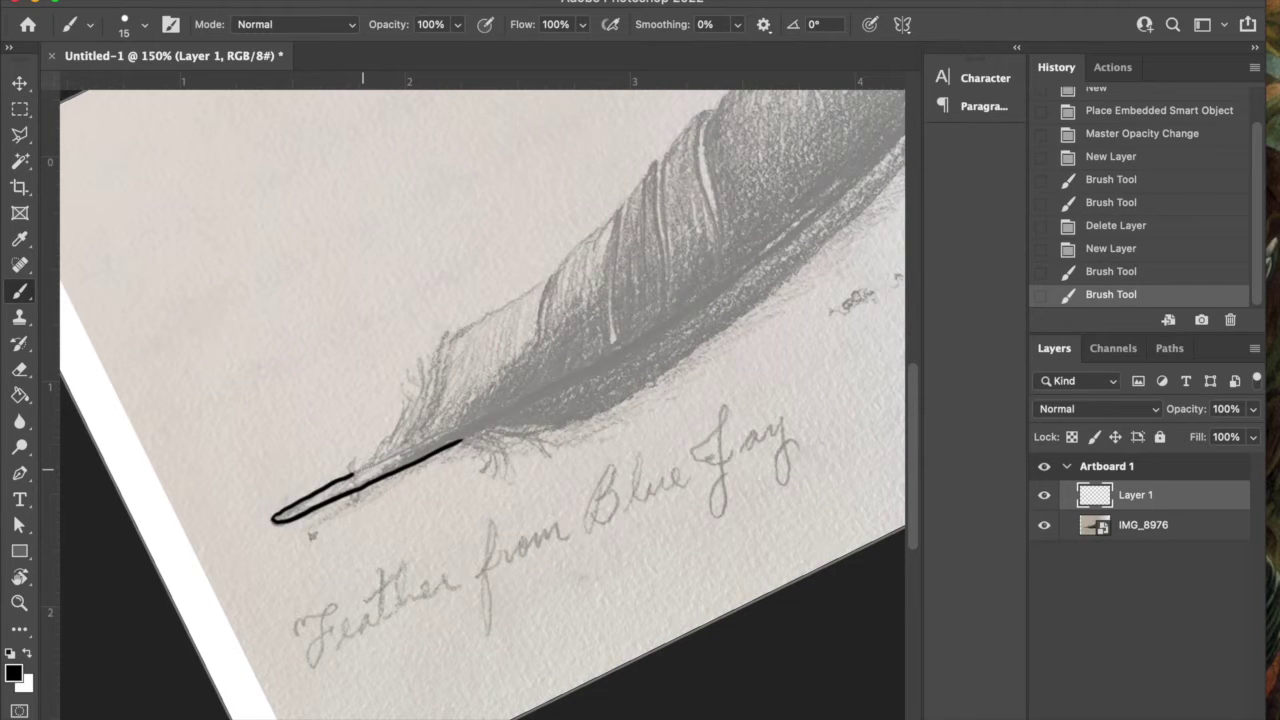
{"action": "left_click_drag", "start_coordinate": [371, 464], "coordinate": [377, 460]}
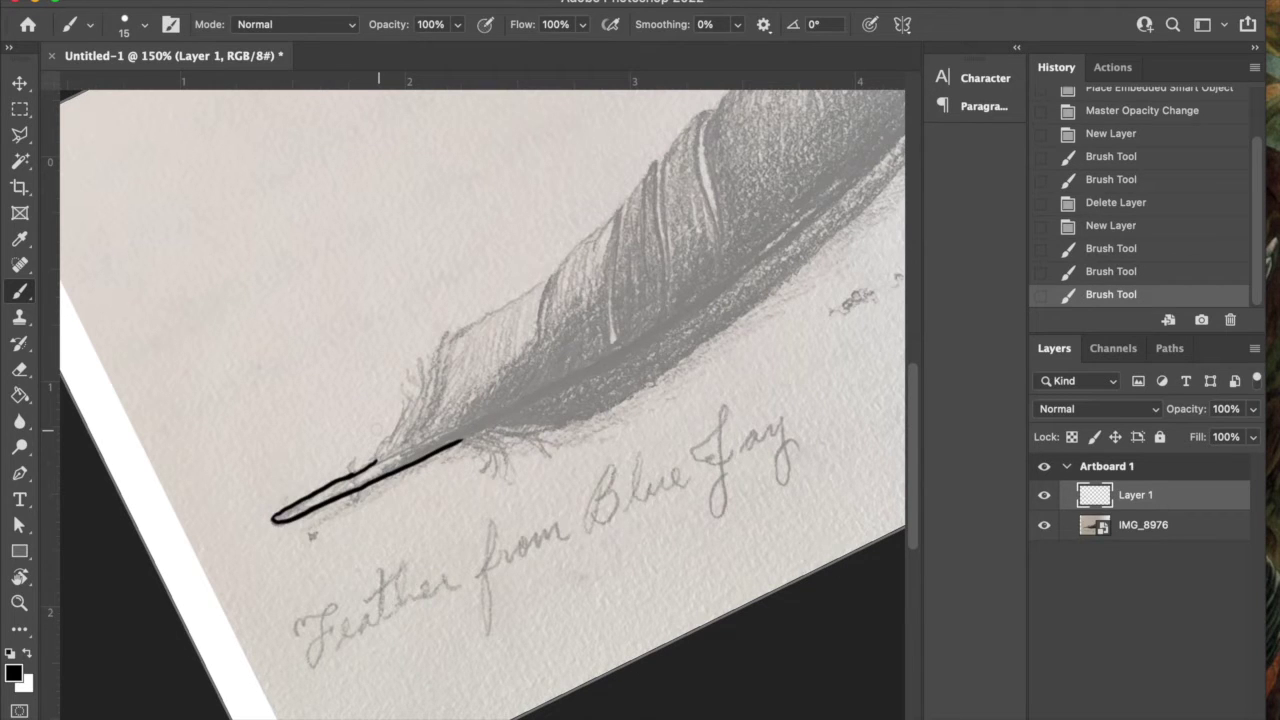
Step: Trace the loose barbs along the feather's upper edge near the quill with short curved brush strokes
{"action": "mouse_move", "coordinate": [370, 421]}
{"action": "left_mouse_down"}
{"action": "mouse_move", "coordinate": [384, 441]}
{"action": "mouse_move", "coordinate": [375, 460]}
{"action": "mouse_move", "coordinate": [388, 430]}
{"action": "mouse_move", "coordinate": [386, 452]}
{"action": "left_mouse_up"}
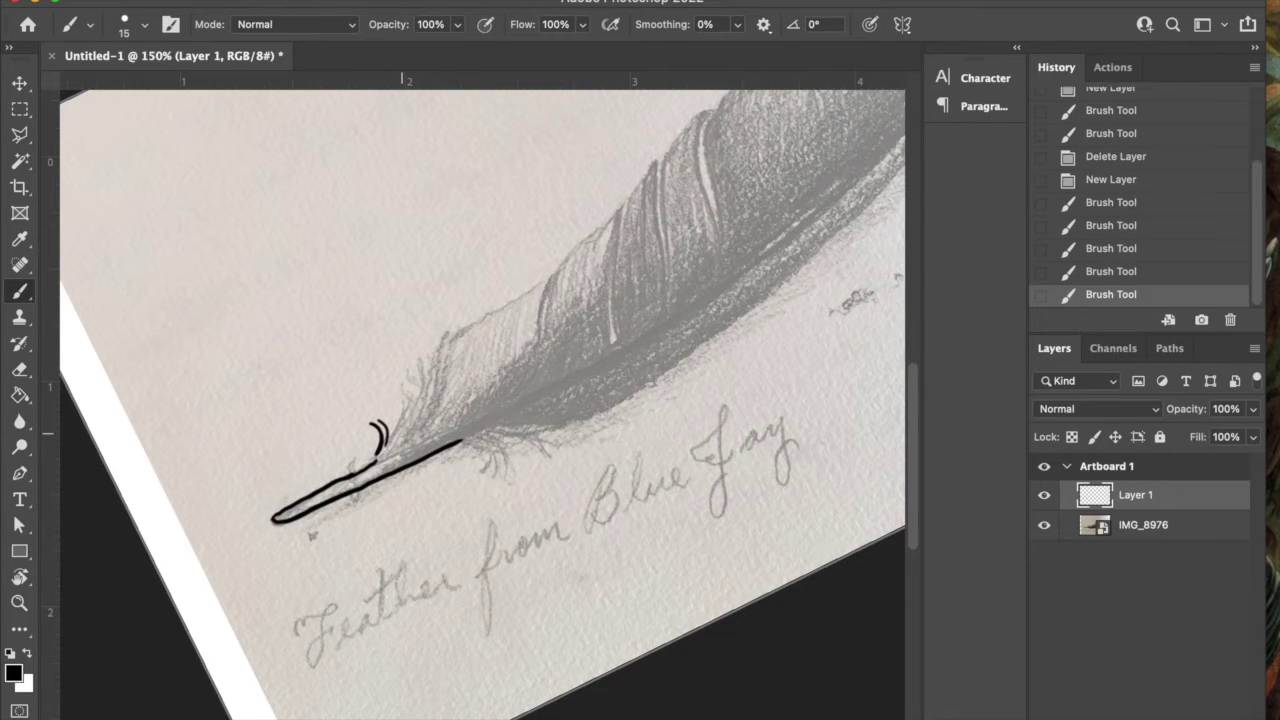
{"action": "mouse_move", "coordinate": [392, 434]}
{"action": "left_mouse_down"}
{"action": "mouse_move", "coordinate": [402, 378]}
{"action": "mouse_move", "coordinate": [413, 407]}
{"action": "left_mouse_up"}
{"action": "left_click_drag", "start_coordinate": [411, 363], "coordinate": [422, 402]}
{"action": "left_click_drag", "start_coordinate": [428, 336], "coordinate": [428, 390]}
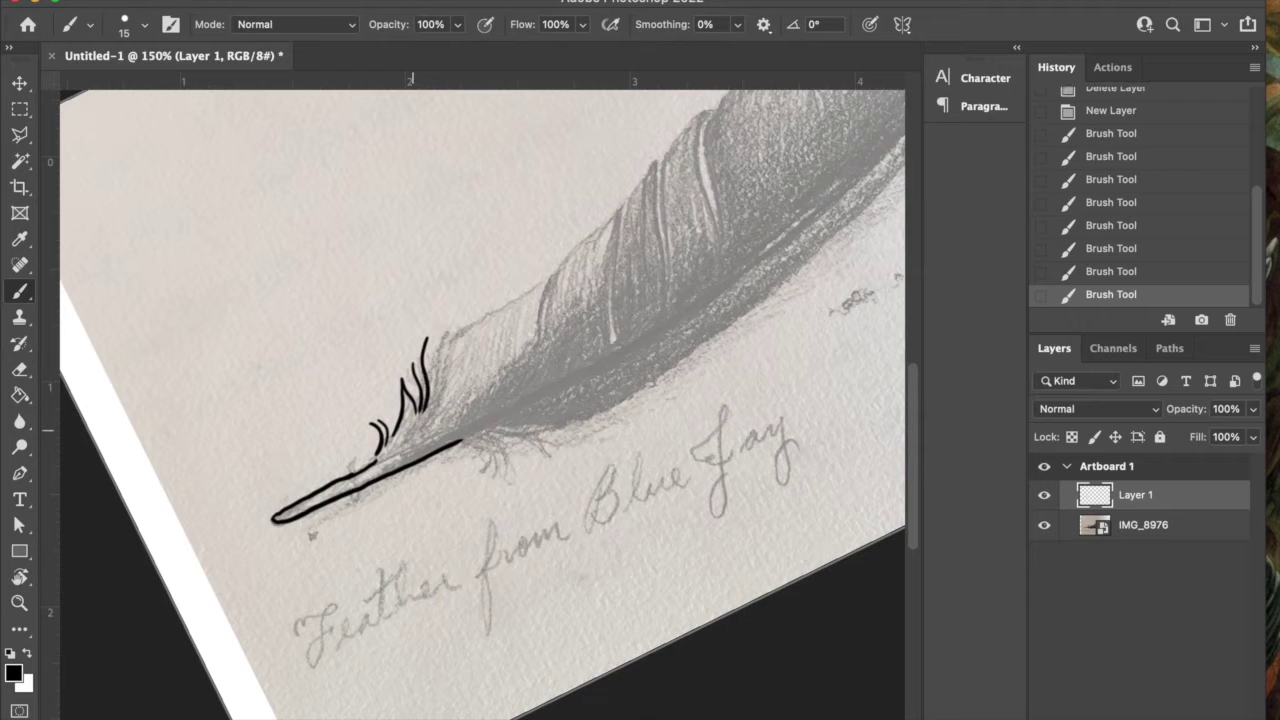
{"action": "left_click_drag", "start_coordinate": [449, 324], "coordinate": [430, 412]}
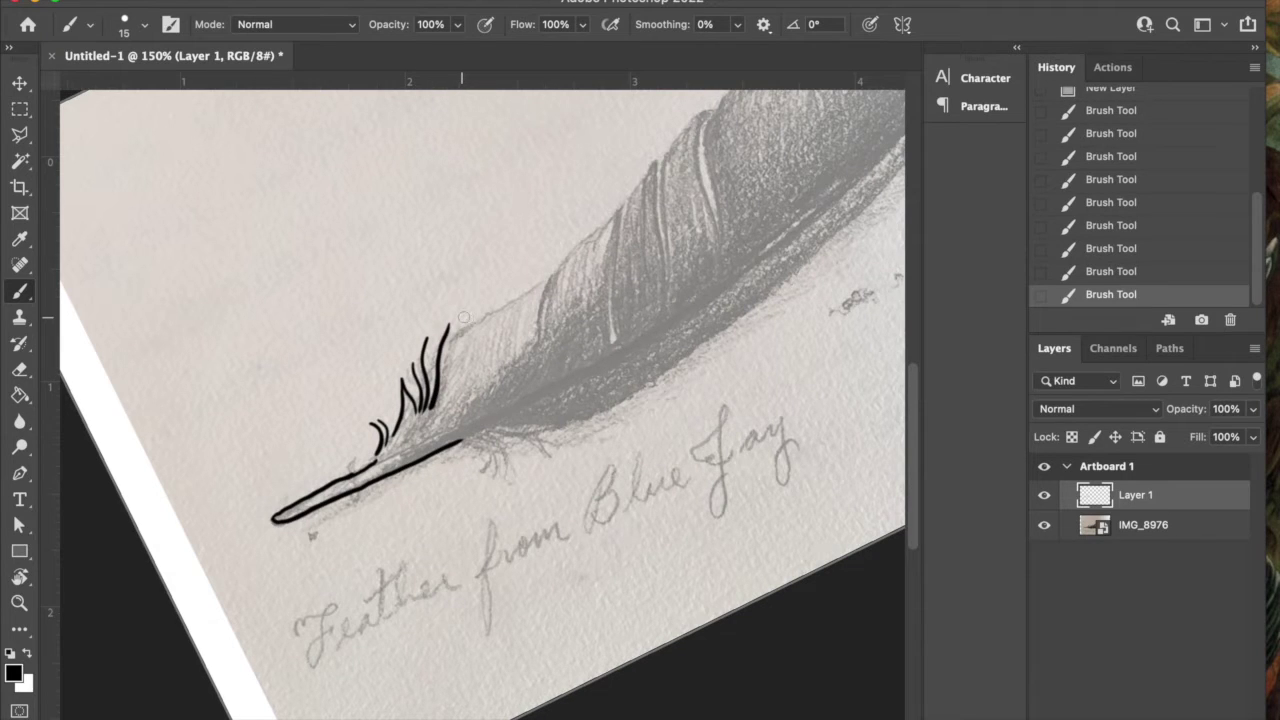
{"action": "left_click_drag", "start_coordinate": [462, 316], "coordinate": [436, 408]}
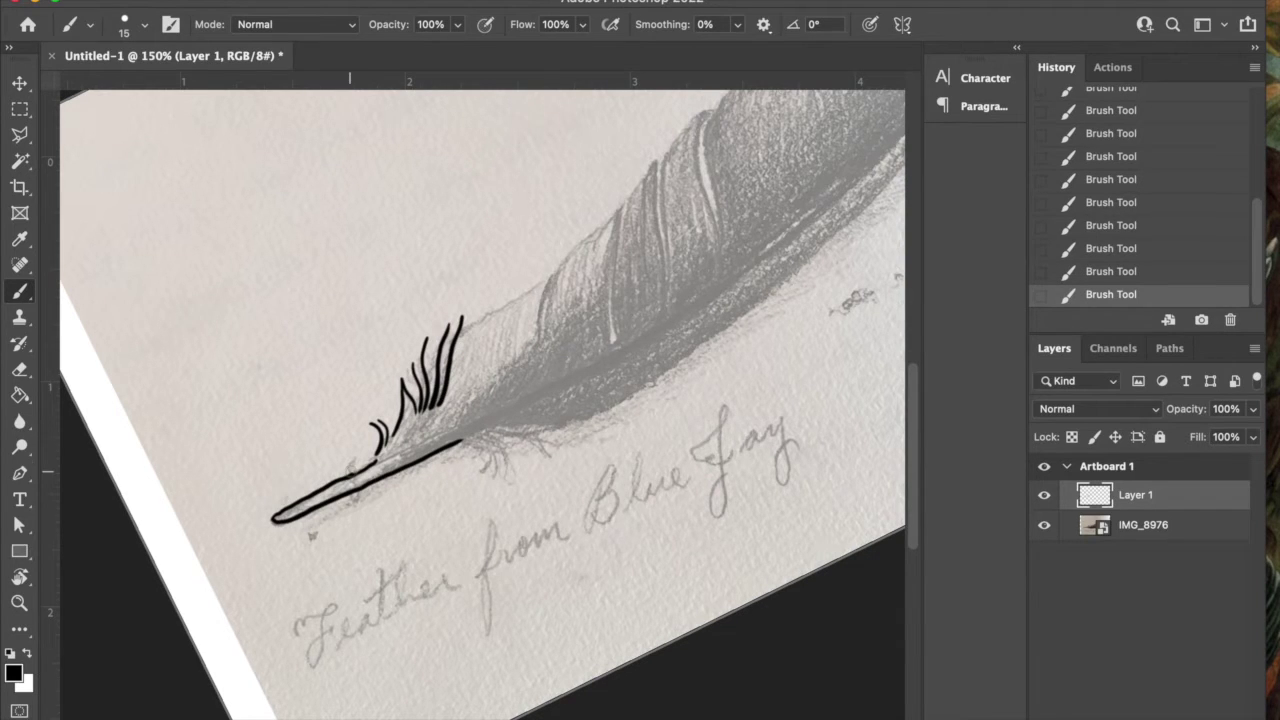
Step: Add small barb strokes on top of the quill and a tuft of barbs beneath the shaft
{"action": "left_click_drag", "start_coordinate": [350, 474], "coordinate": [362, 452]}
{"action": "left_click_drag", "start_coordinate": [372, 450], "coordinate": [360, 466]}
{"action": "mouse_move", "coordinate": [463, 441]}
{"action": "left_mouse_down"}
{"action": "mouse_move", "coordinate": [520, 455]}
{"action": "mouse_move", "coordinate": [490, 474]}
{"action": "mouse_move", "coordinate": [504, 478]}
{"action": "left_mouse_up"}
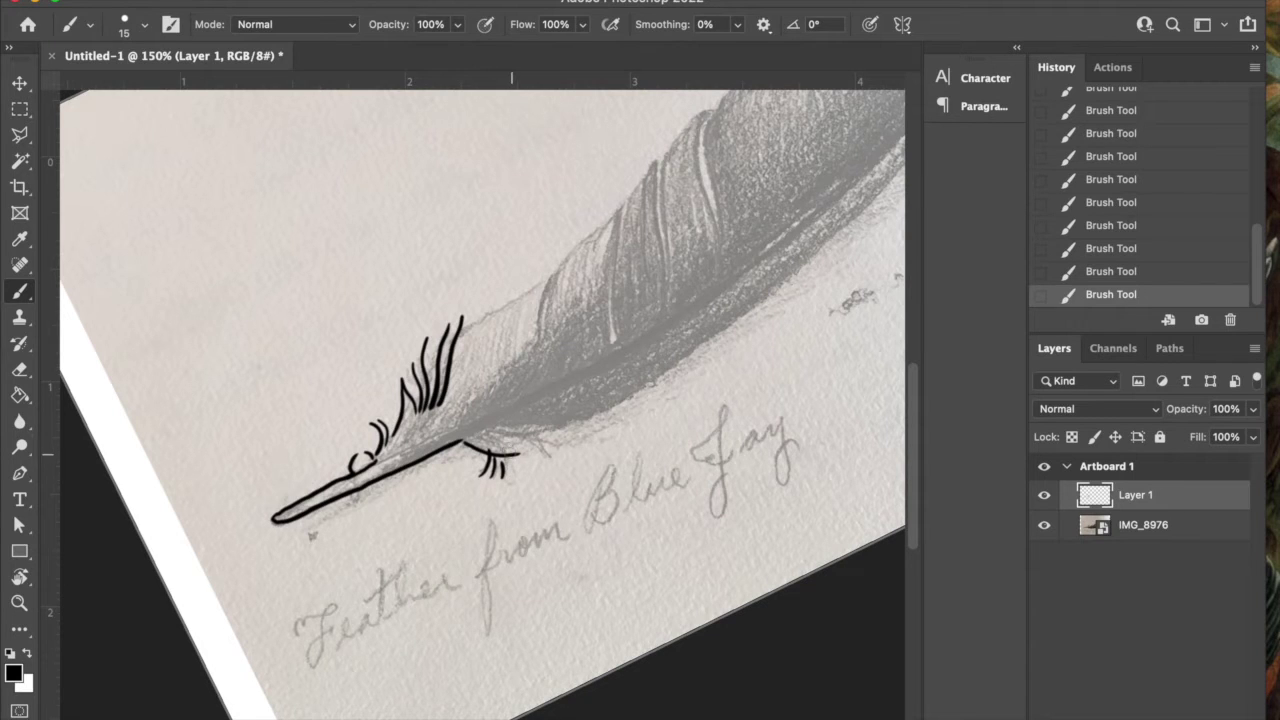
Step: Try additional barb strokes beneath the shaft, and step back in the history to remove them
{"action": "mouse_move", "coordinate": [506, 454]}
{"action": "left_mouse_down"}
{"action": "mouse_move", "coordinate": [526, 446]}
{"action": "mouse_move", "coordinate": [506, 441]}
{"action": "mouse_move", "coordinate": [522, 445]}
{"action": "left_mouse_up"}
{"action": "left_click_drag", "start_coordinate": [512, 454], "coordinate": [527, 450]}
{"action": "left_click", "coordinate": [1096, 257]}
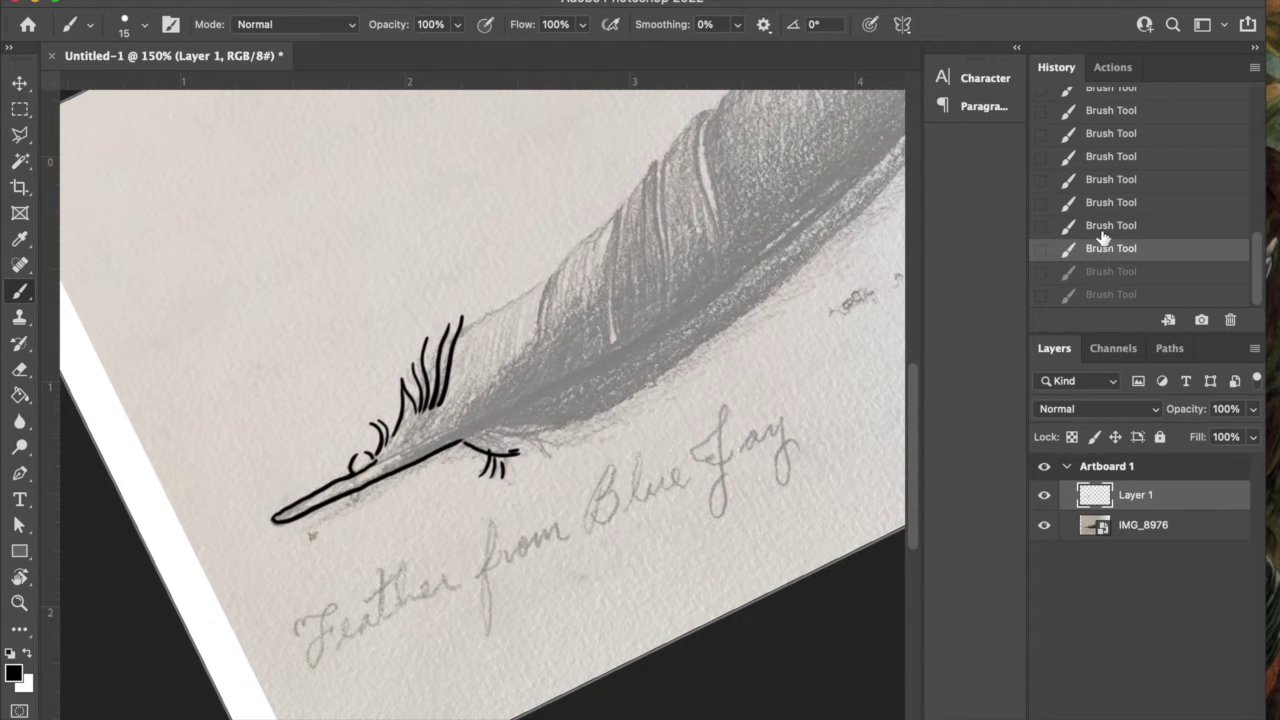
{"action": "left_click", "coordinate": [1100, 230]}
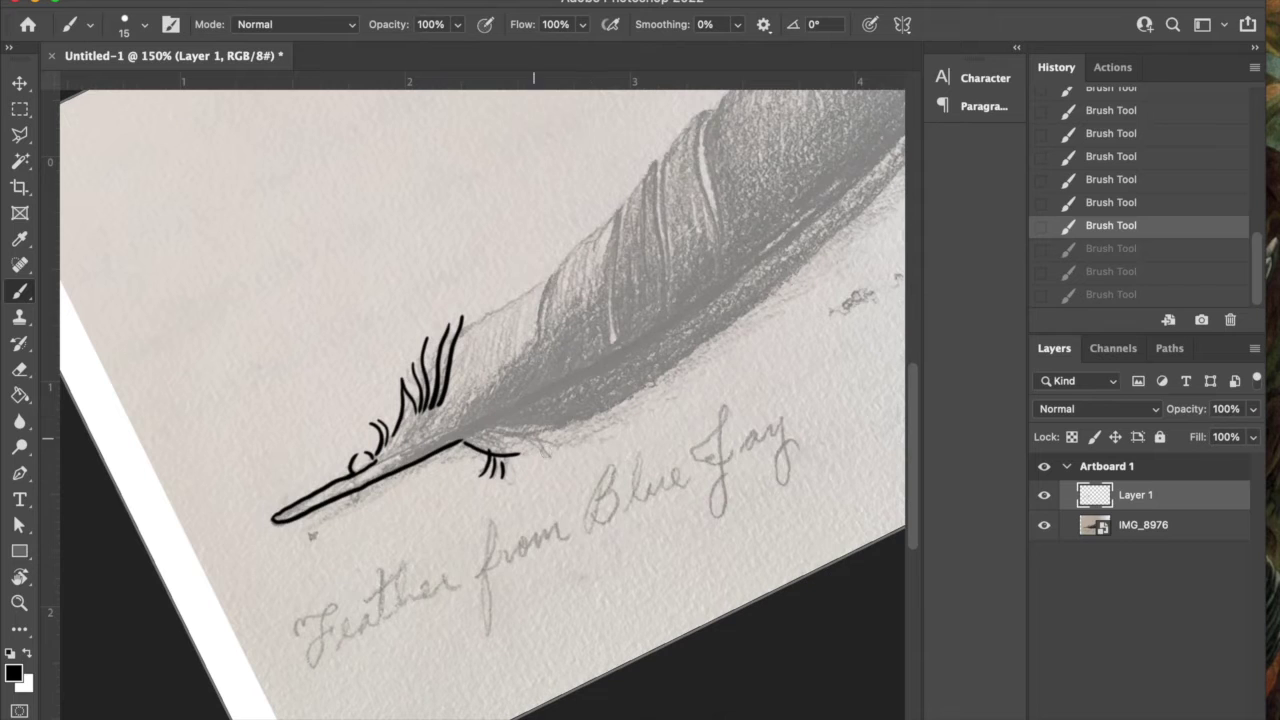
{"action": "mouse_move", "coordinate": [486, 433]}
{"action": "left_mouse_down"}
{"action": "mouse_move", "coordinate": [517, 449]}
{"action": "mouse_move", "coordinate": [568, 445]}
{"action": "left_mouse_up"}
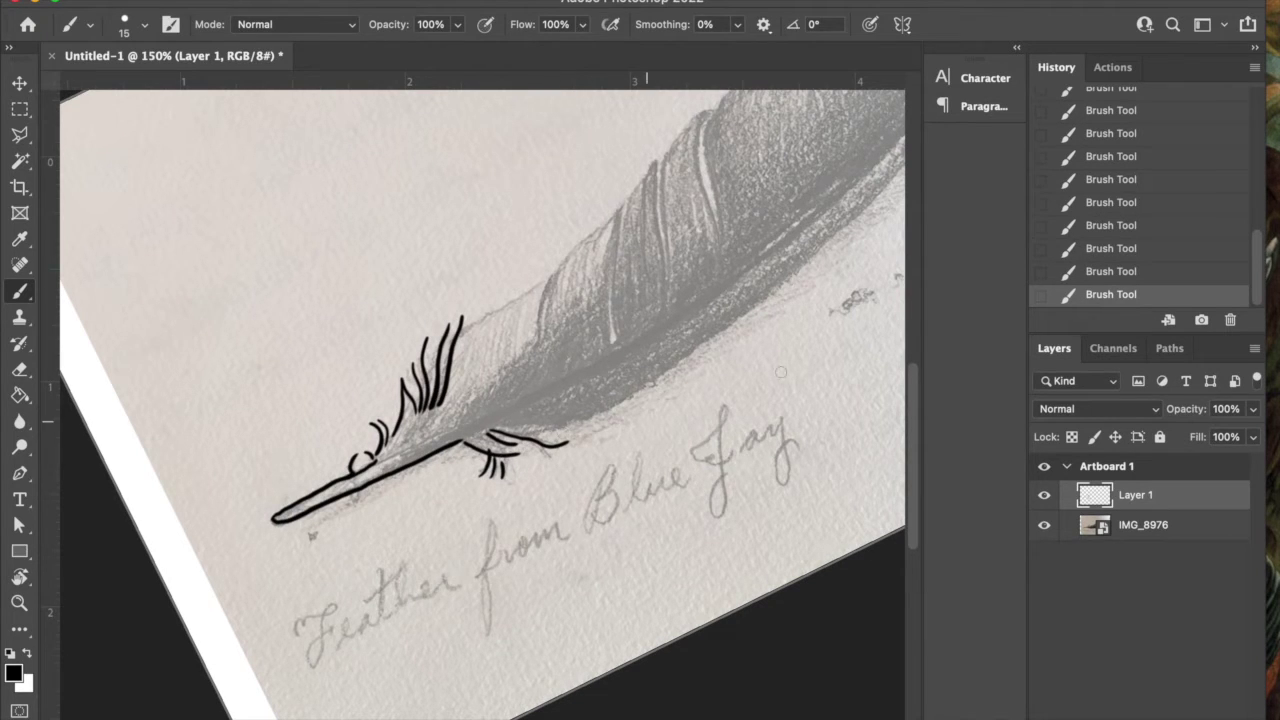
{"action": "left_click", "coordinate": [1113, 273]}
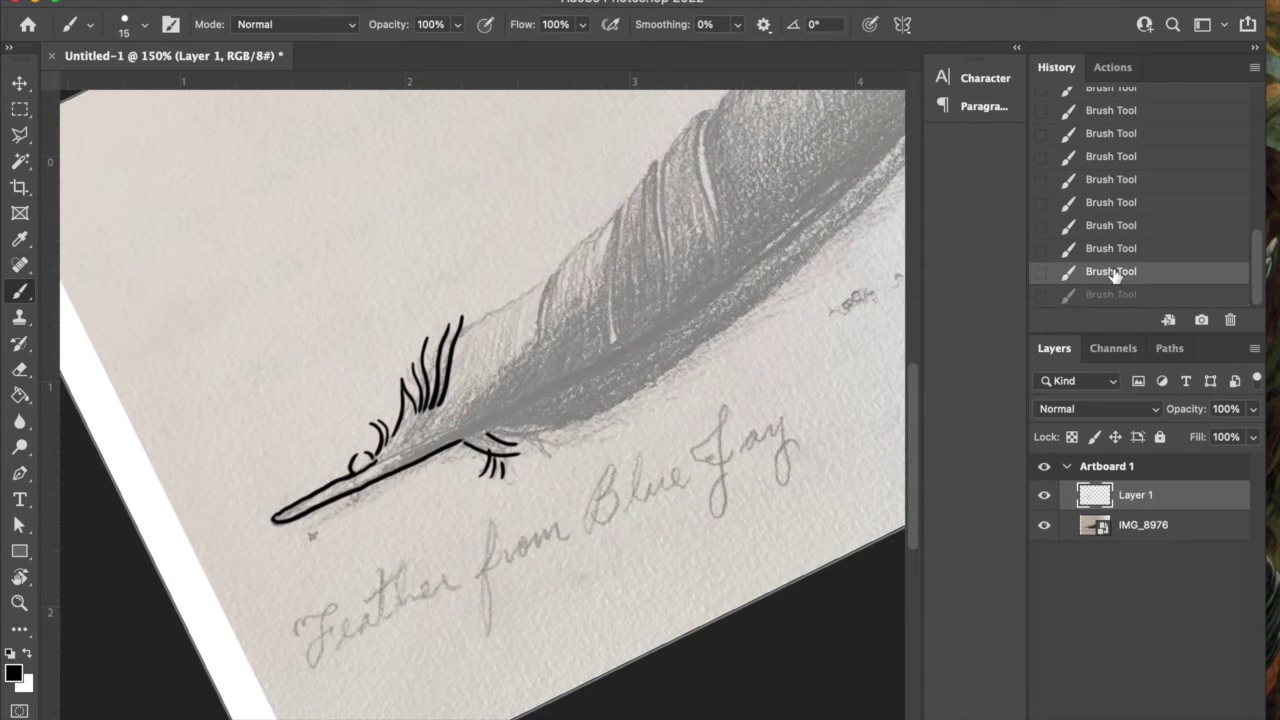
{"action": "left_click", "coordinate": [1115, 252]}
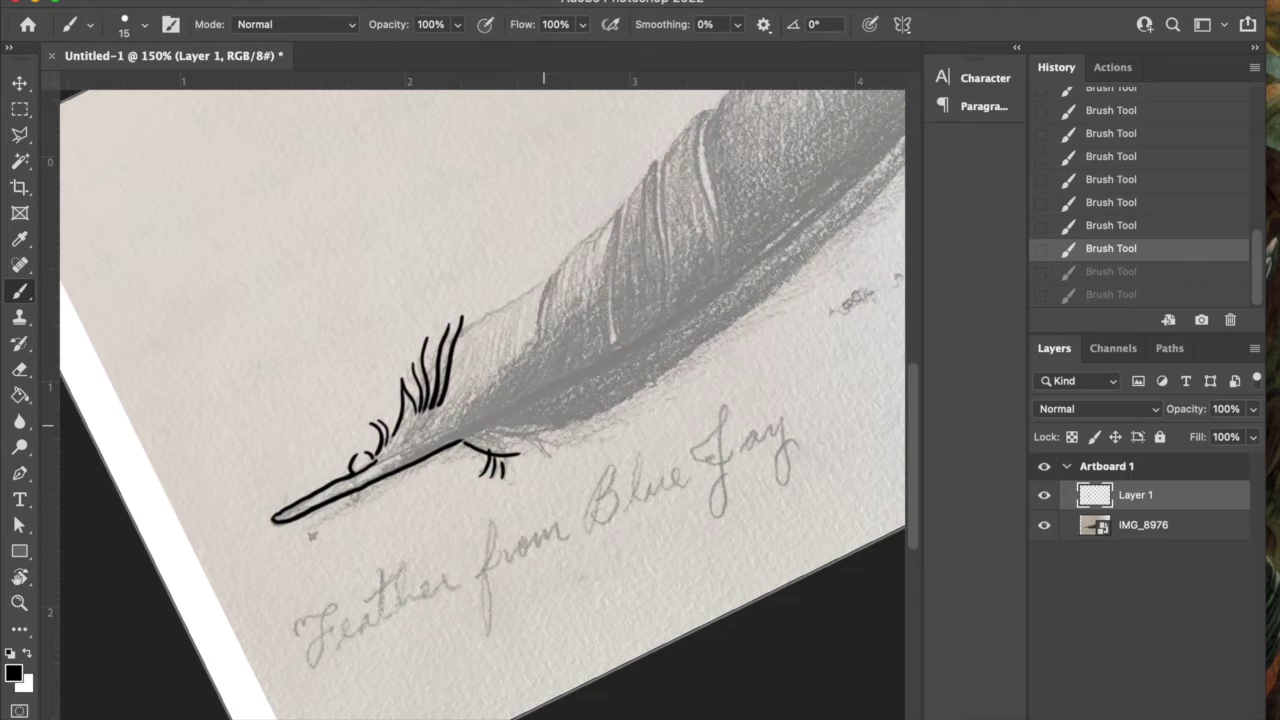
Step: Add more short curved barb strokes beneath the shaft, beyond the existing tuft
{"action": "left_click_drag", "start_coordinate": [497, 438], "coordinate": [545, 467]}
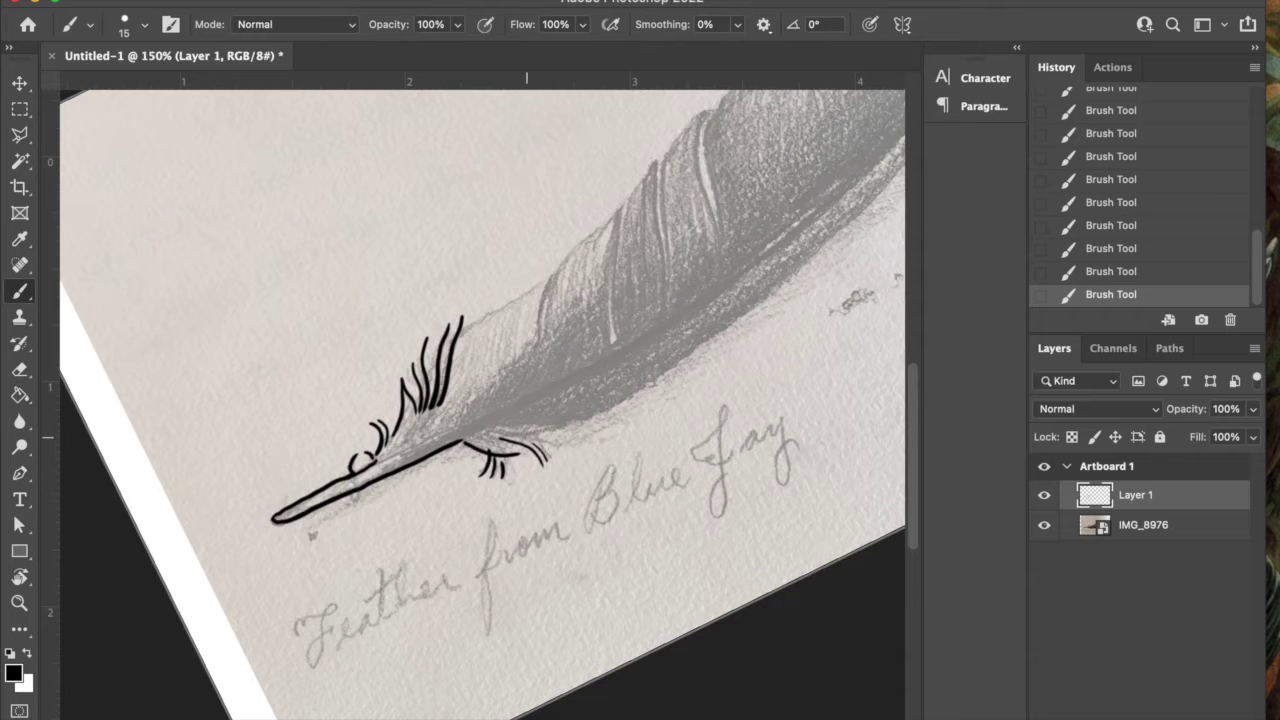
{"action": "left_click_drag", "start_coordinate": [560, 446], "coordinate": [528, 440]}
{"action": "left_click_drag", "start_coordinate": [556, 432], "coordinate": [538, 432]}
Step: Clean up the barb strokes beneath the shaft with a 5 px eraser, and undo the last erasure
{"action": "key", "text": "e"}
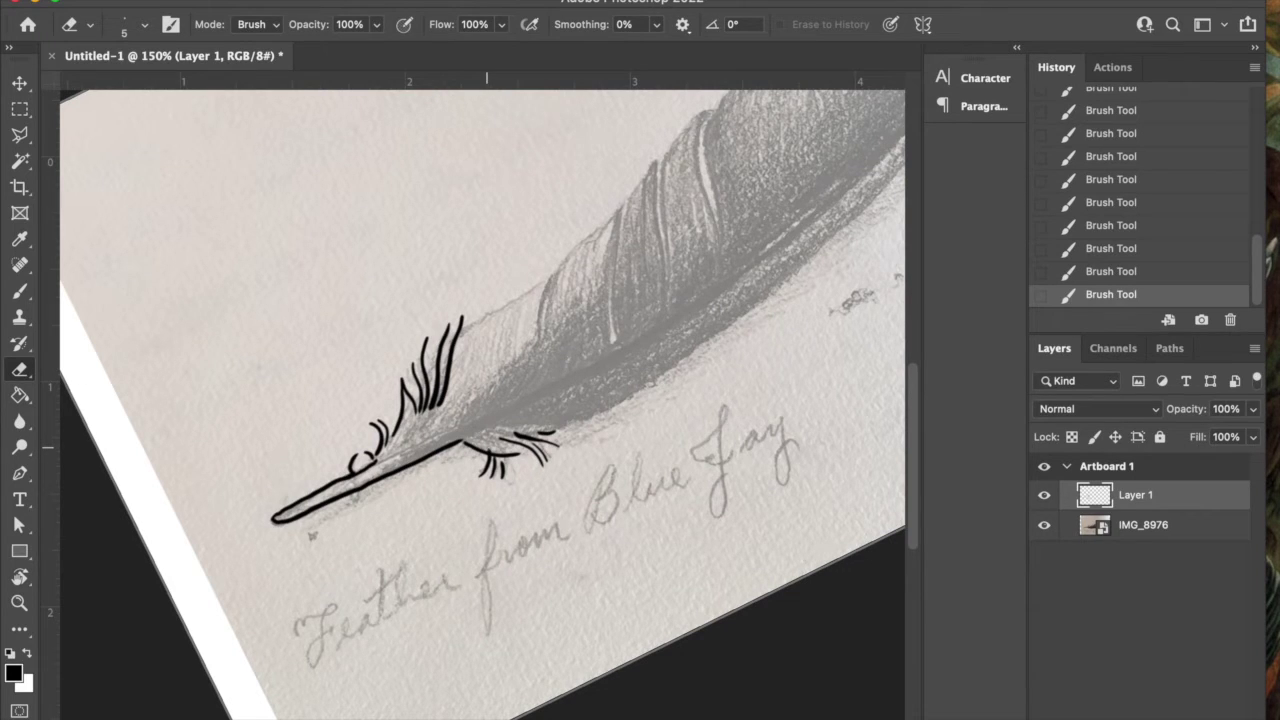
{"action": "left_click", "coordinate": [488, 449]}
{"action": "left_click", "coordinate": [522, 430]}
{"action": "left_click_drag", "start_coordinate": [512, 436], "coordinate": [541, 443]}
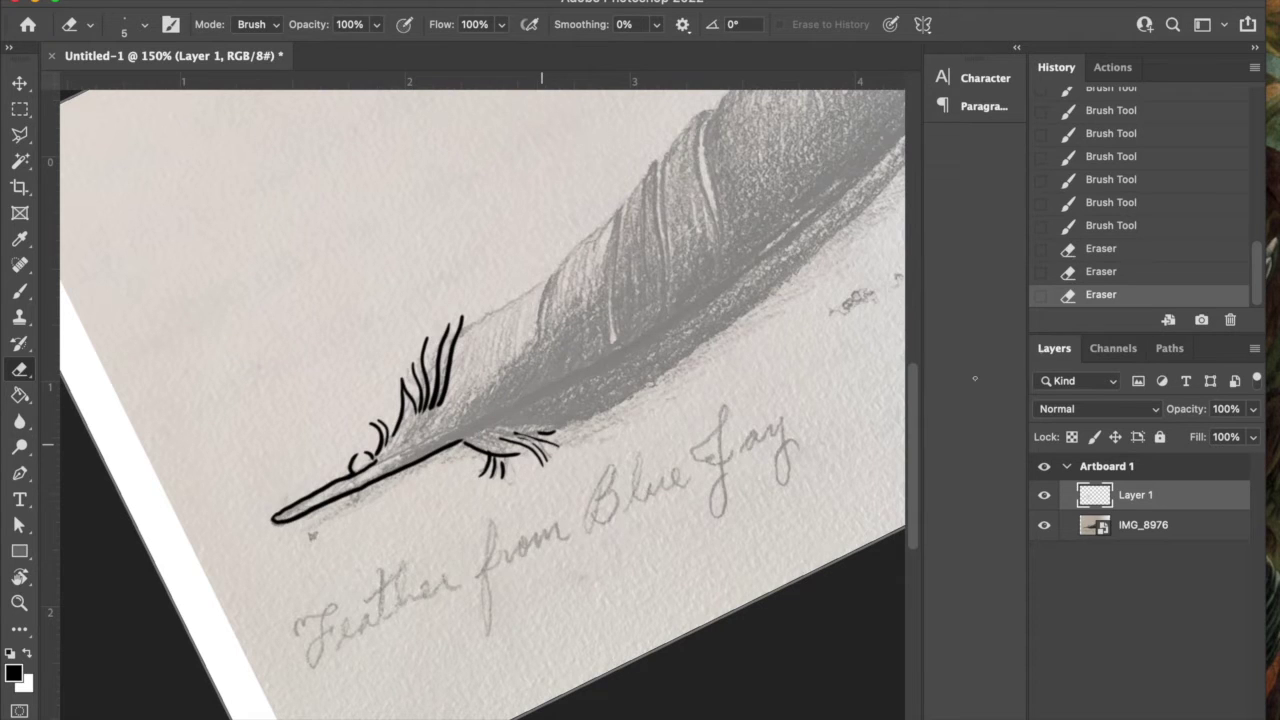
{"action": "key", "text": "super+z"}
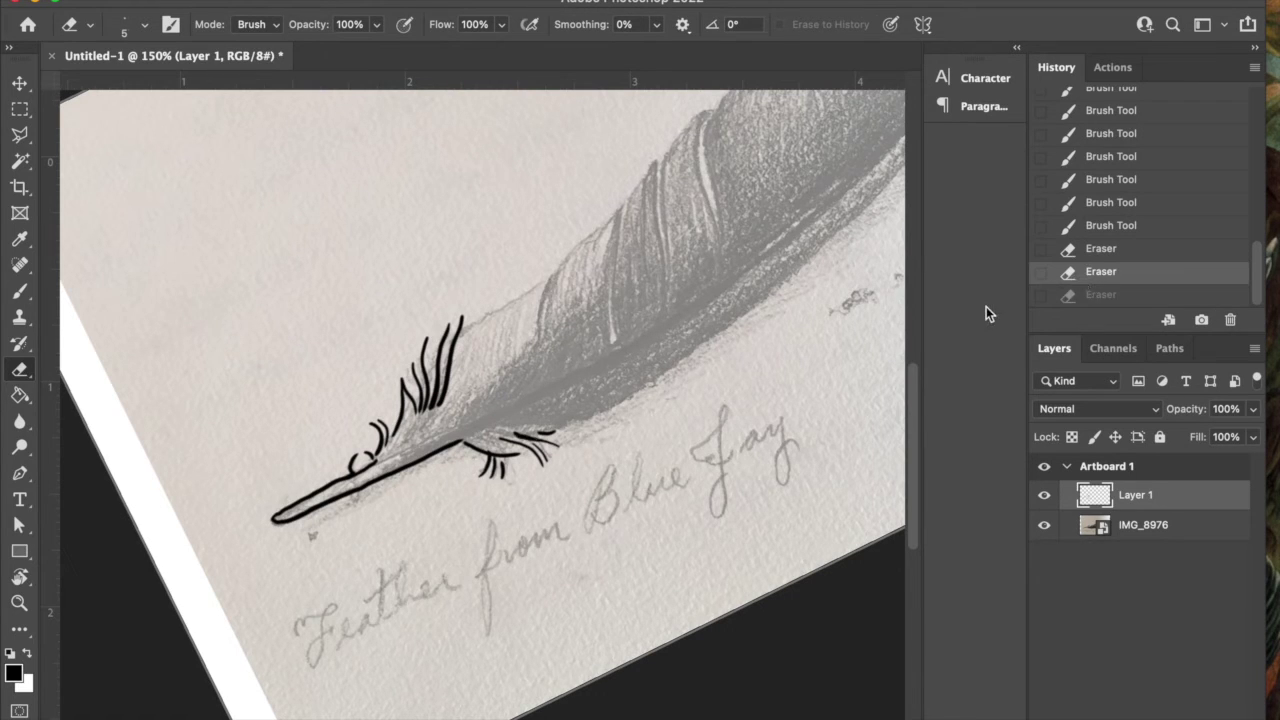
Step: Trace the feather's upper edge from the loose barbs onward, outlining the first two narrow splits with the 15 px brush
{"action": "key", "text": "b"}
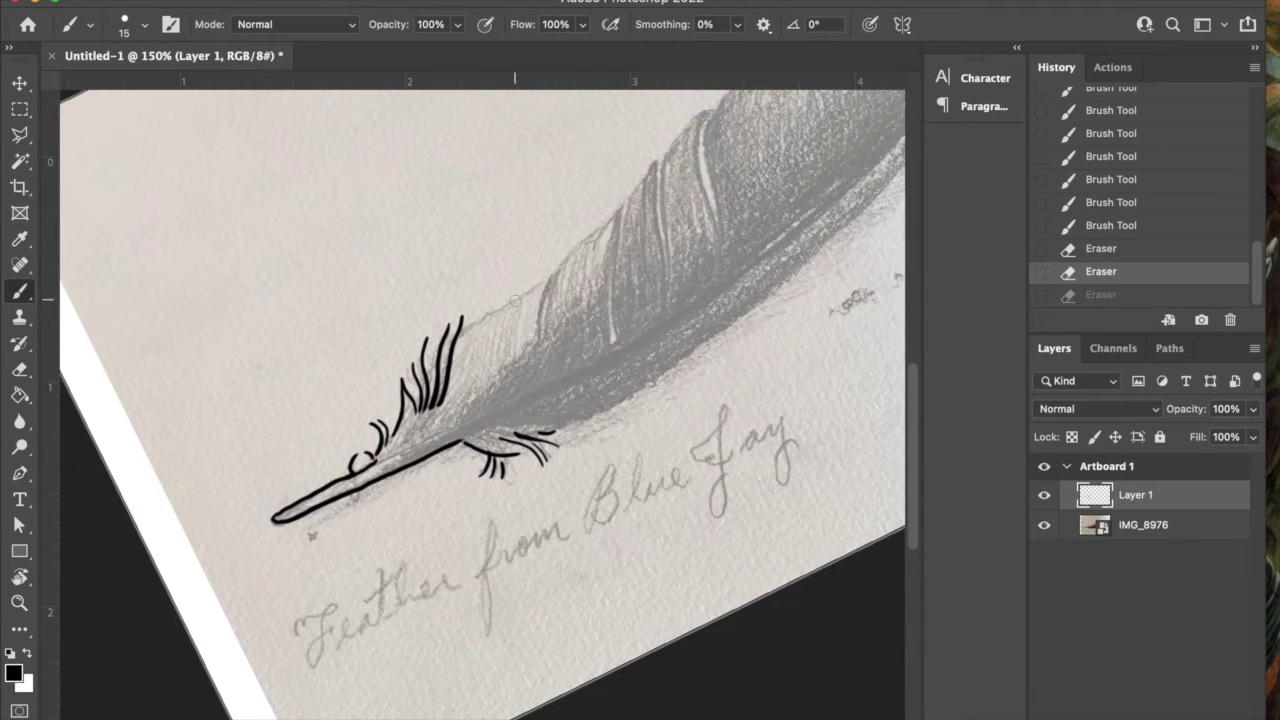
{"action": "scroll", "coordinate": [515, 300], "scroll_direction": "up", "scroll_amount": 5}
{"action": "scroll", "coordinate": [515, 300], "scroll_direction": "right", "scroll_amount": 5}
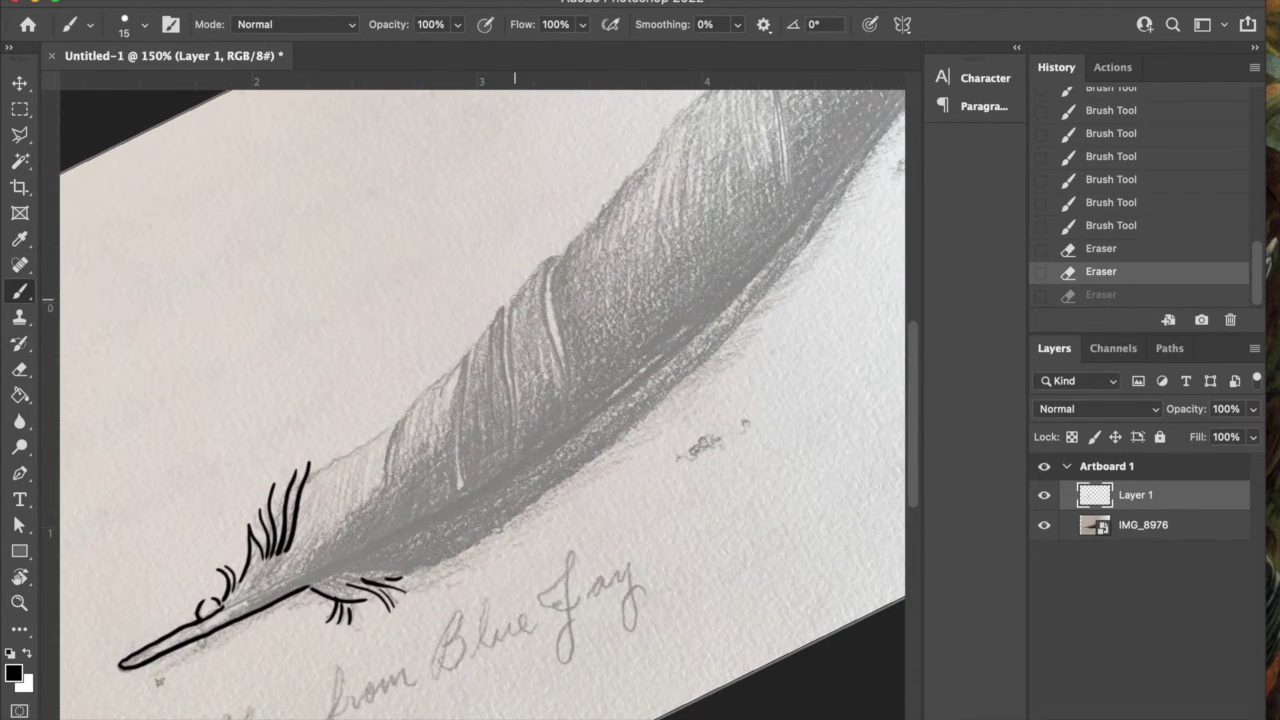
{"action": "mouse_move", "coordinate": [308, 477]}
{"action": "left_mouse_down"}
{"action": "mouse_move", "coordinate": [400, 415]}
{"action": "mouse_move", "coordinate": [388, 487]}
{"action": "left_mouse_up"}
{"action": "left_click_drag", "start_coordinate": [416, 395], "coordinate": [383, 488]}
{"action": "left_click_drag", "start_coordinate": [419, 398], "coordinate": [443, 378]}
{"action": "mouse_move", "coordinate": [439, 387]}
{"action": "left_mouse_down"}
{"action": "mouse_move", "coordinate": [468, 353]}
{"action": "mouse_move", "coordinate": [463, 488]}
{"action": "left_mouse_up"}
{"action": "left_click_drag", "start_coordinate": [475, 341], "coordinate": [460, 480]}
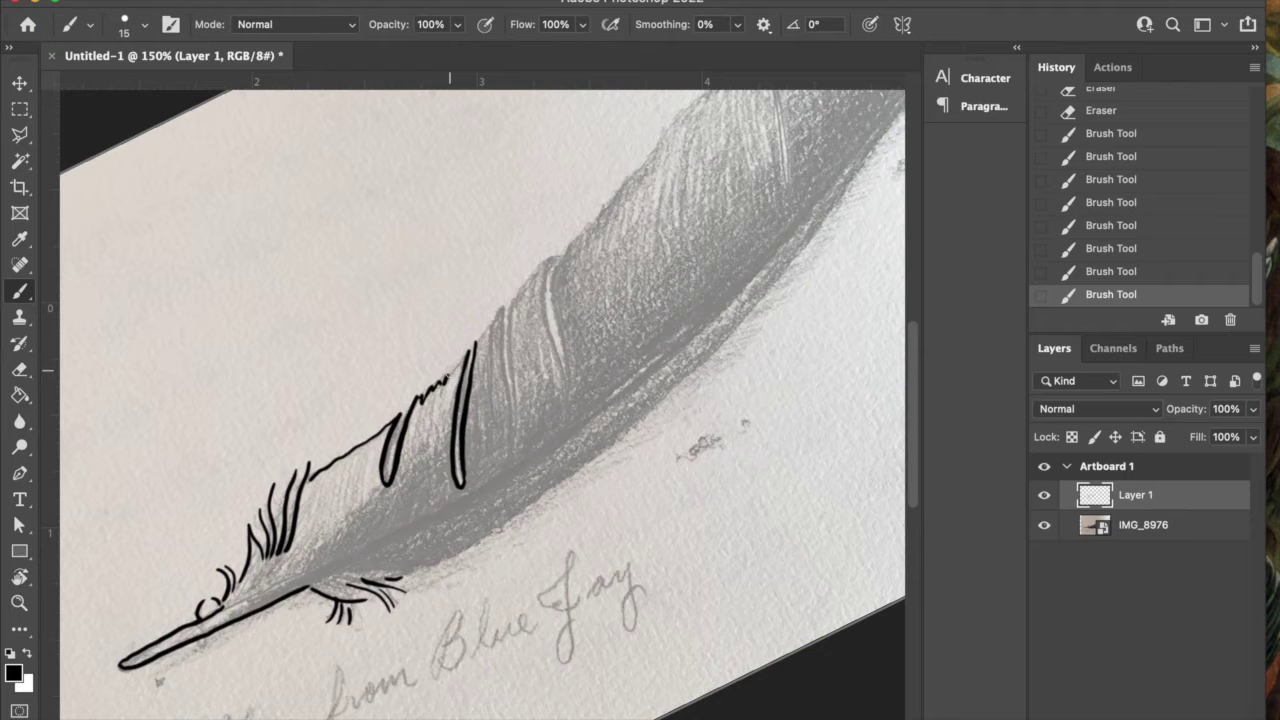
Step: Continue the jagged upper edge past the second split, tracing the thin slits and the long curved split in mid-feather
{"action": "left_click_drag", "start_coordinate": [452, 370], "coordinate": [472, 346]}
{"action": "left_click_drag", "start_coordinate": [493, 418], "coordinate": [484, 326]}
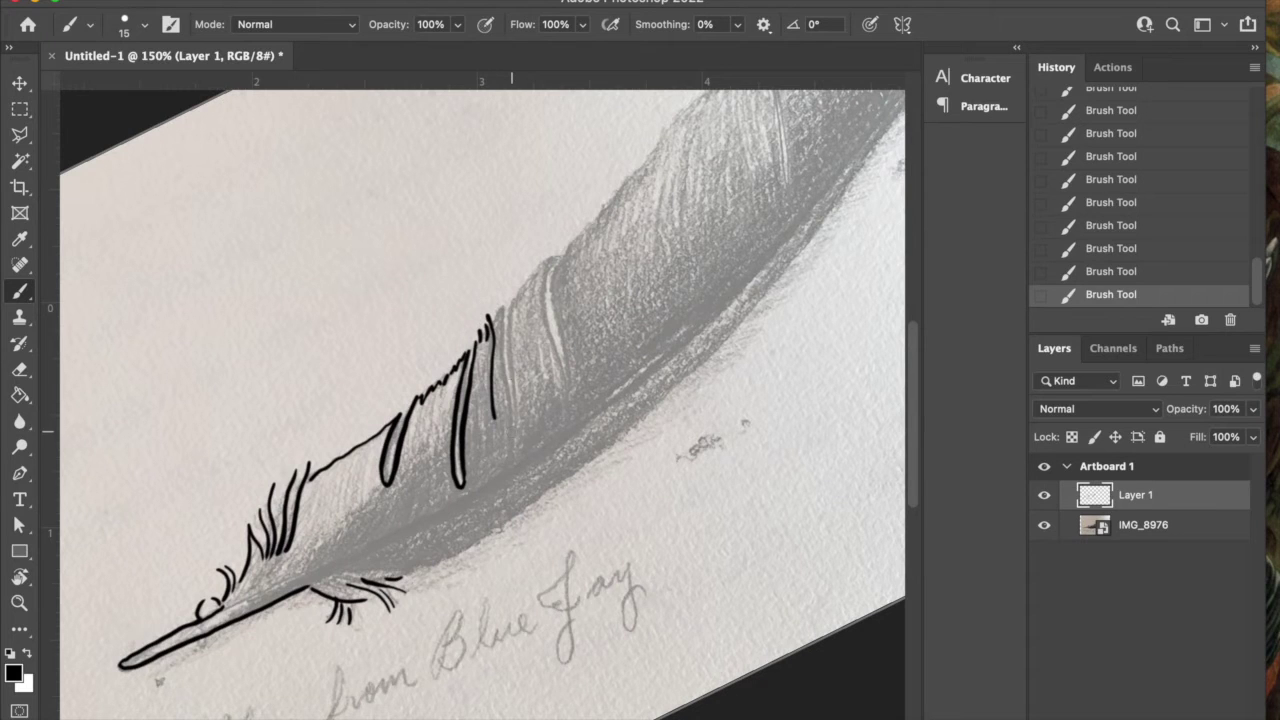
{"action": "left_click_drag", "start_coordinate": [492, 322], "coordinate": [502, 300]}
{"action": "left_click_drag", "start_coordinate": [511, 447], "coordinate": [500, 298]}
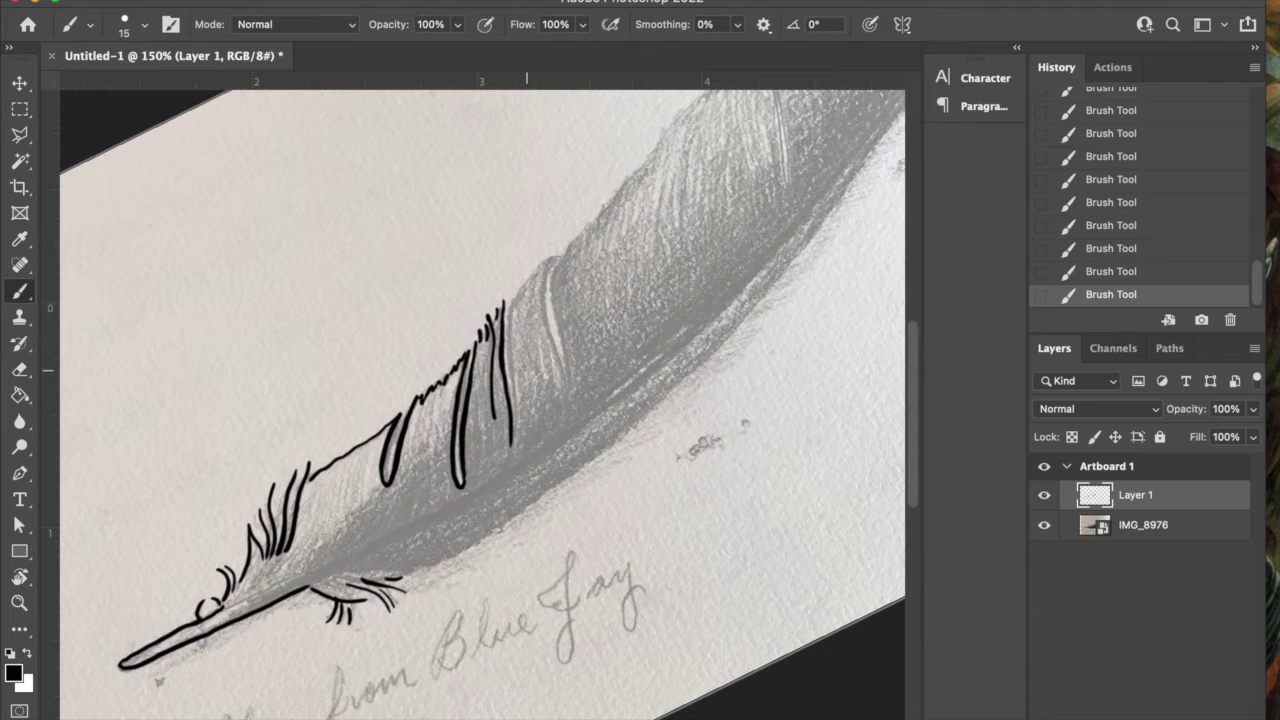
{"action": "left_click_drag", "start_coordinate": [513, 441], "coordinate": [517, 291]}
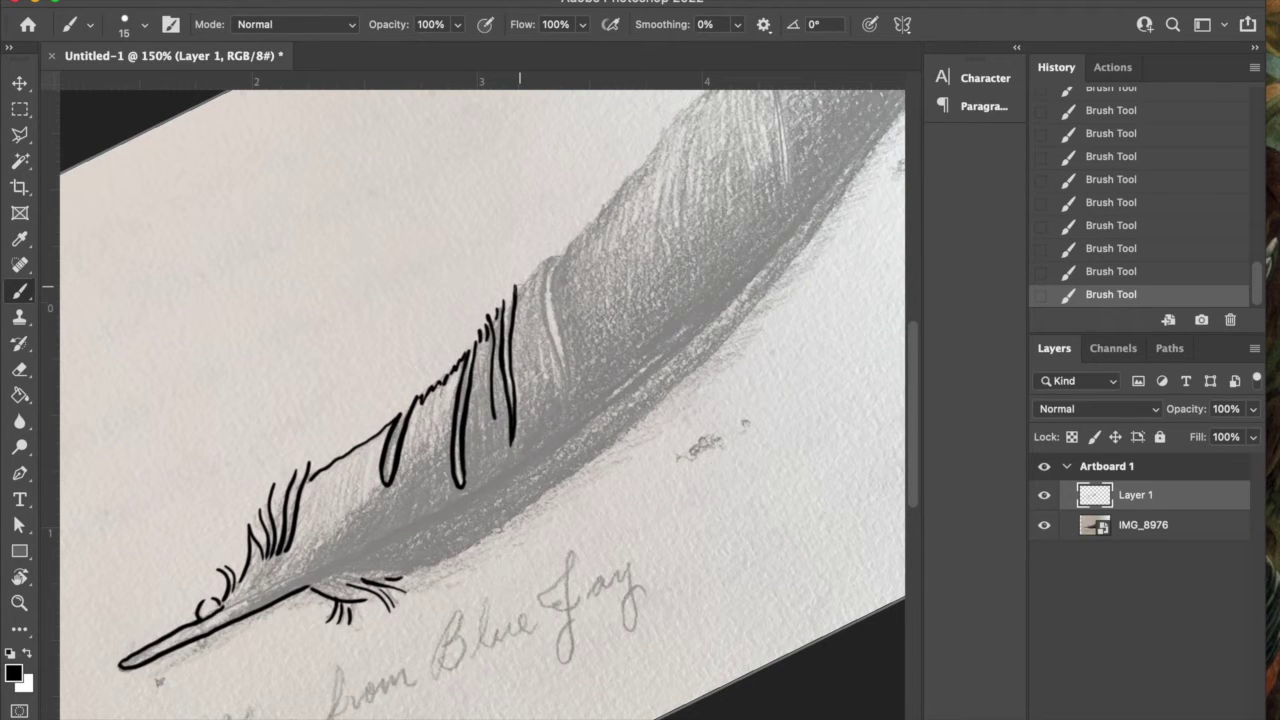
{"action": "mouse_move", "coordinate": [518, 286]}
{"action": "left_mouse_down"}
{"action": "mouse_move", "coordinate": [554, 250]}
{"action": "mouse_move", "coordinate": [546, 309]}
{"action": "mouse_move", "coordinate": [560, 414]}
{"action": "left_mouse_up"}
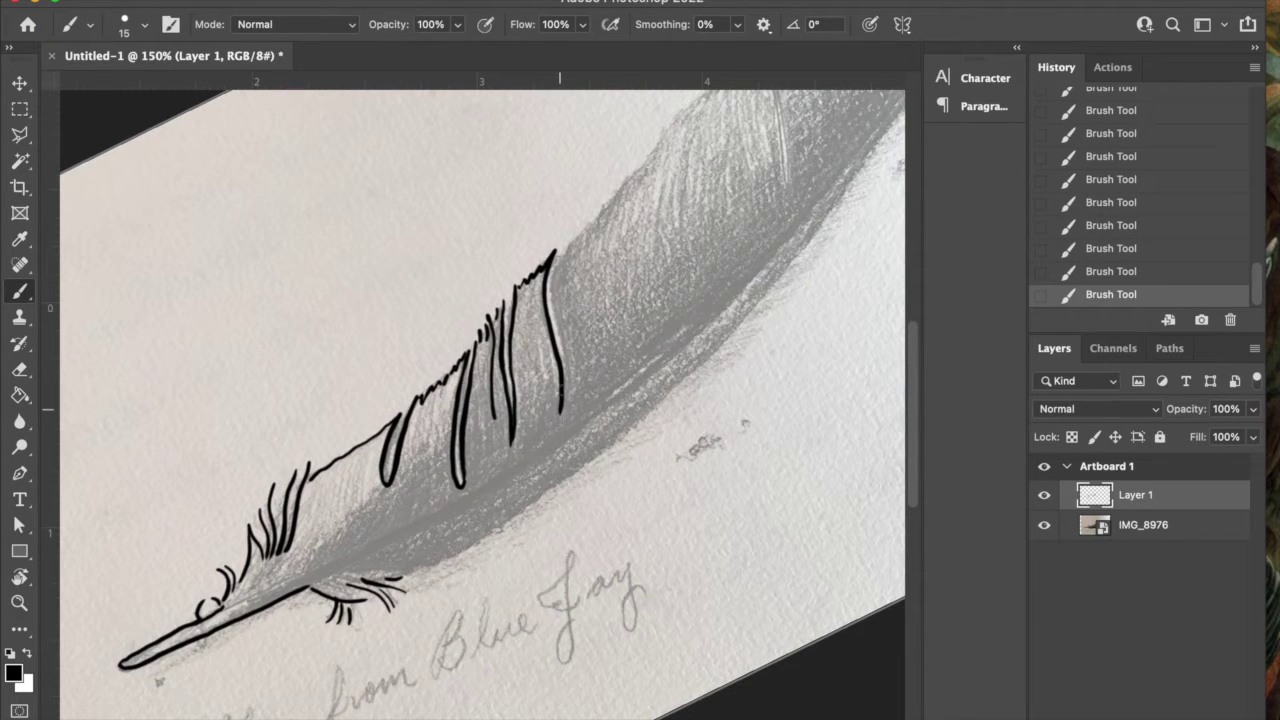
{"action": "mouse_move", "coordinate": [564, 236]}
{"action": "left_mouse_down"}
{"action": "mouse_move", "coordinate": [550, 296]}
{"action": "mouse_move", "coordinate": [562, 397]}
{"action": "left_mouse_up"}
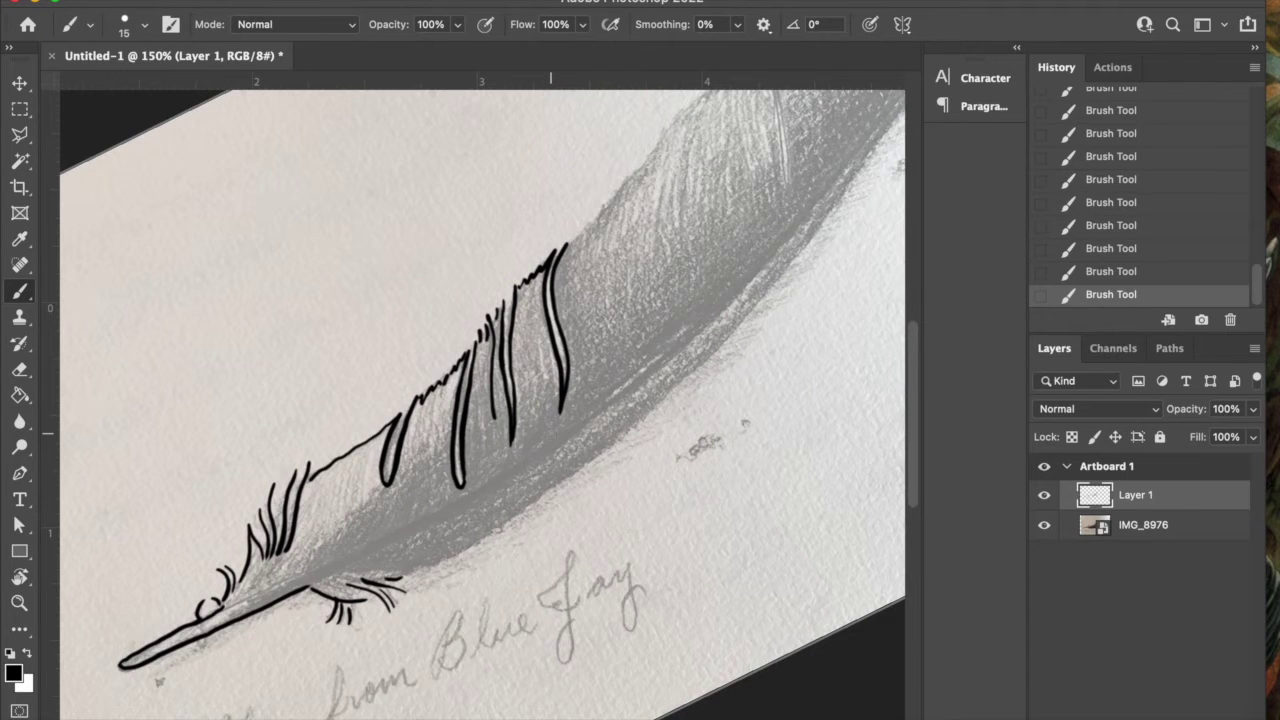
Step: Trace the rest of the upper edge to the feather's tip, and outline the narrow slit near the tip
{"action": "scroll", "coordinate": [550, 433], "scroll_direction": "up", "scroll_amount": 3}
{"action": "scroll", "coordinate": [550, 433], "scroll_direction": "right", "scroll_amount": 3}
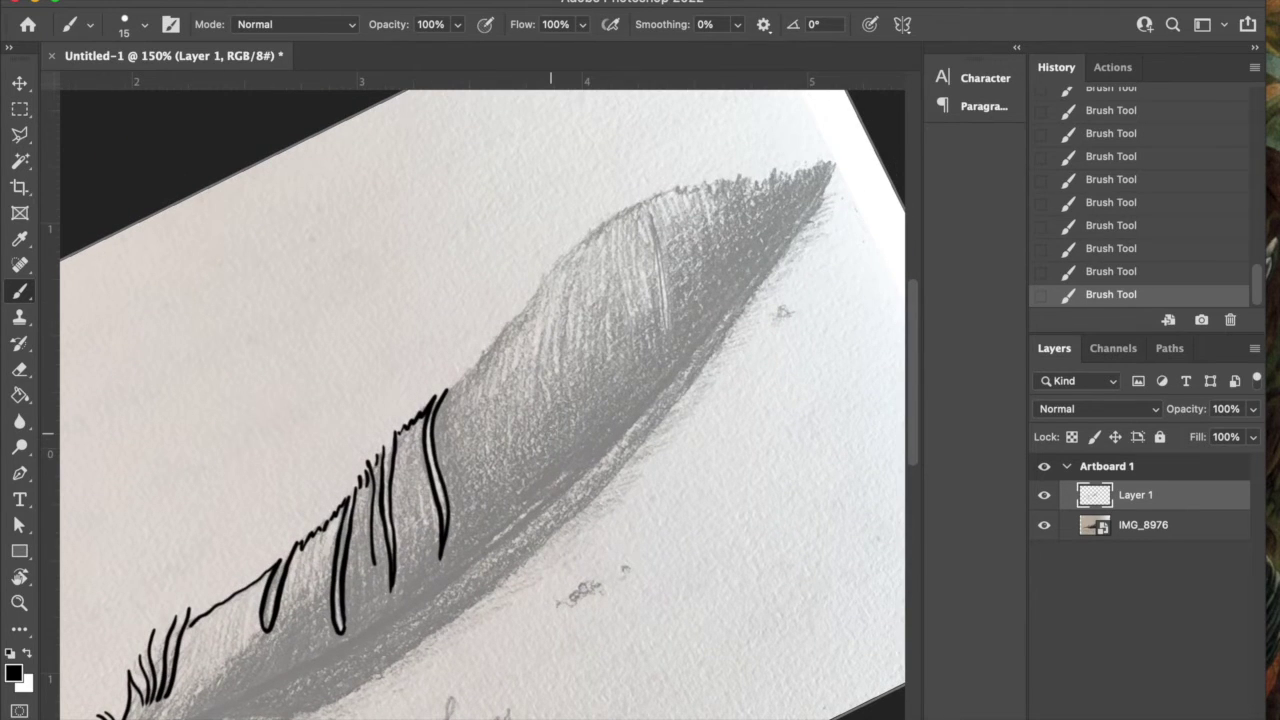
{"action": "left_click_drag", "start_coordinate": [447, 390], "coordinate": [560, 260]}
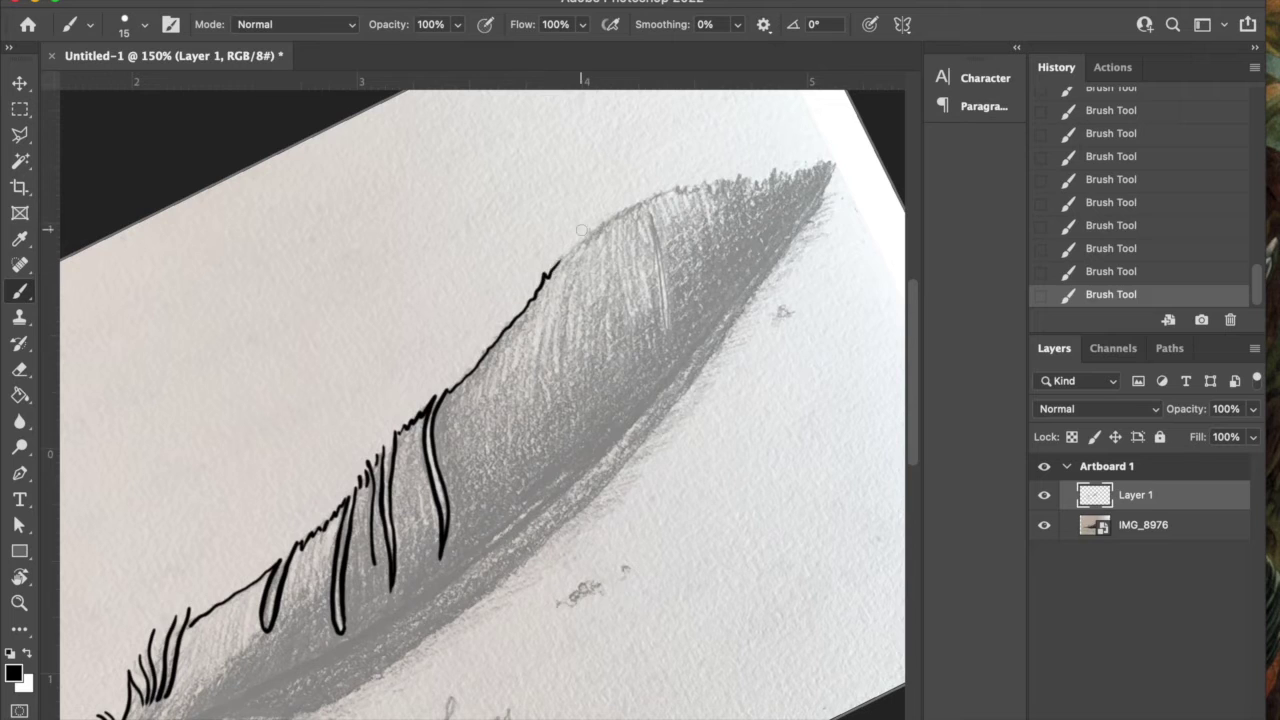
{"action": "mouse_move", "coordinate": [566, 253]}
{"action": "left_mouse_down"}
{"action": "mouse_move", "coordinate": [622, 212]}
{"action": "mouse_move", "coordinate": [706, 183]}
{"action": "left_mouse_up"}
{"action": "left_click_drag", "start_coordinate": [716, 183], "coordinate": [794, 170]}
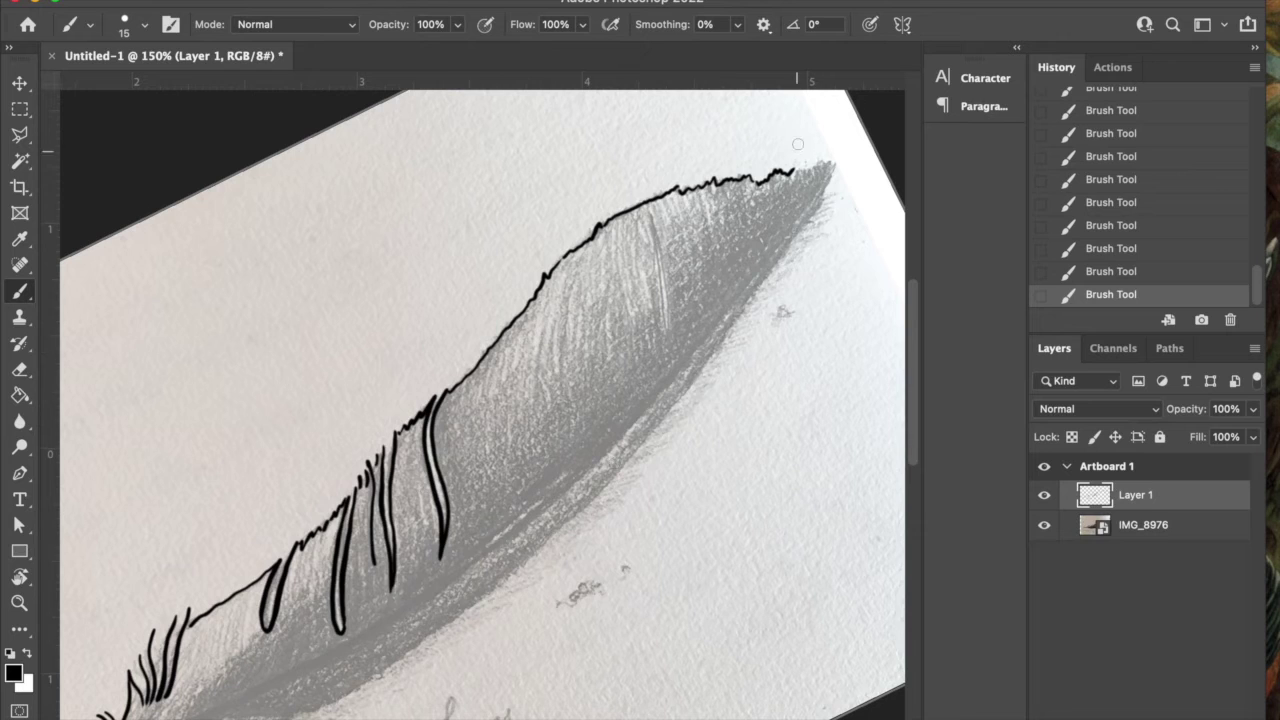
{"action": "left_click_drag", "start_coordinate": [794, 170], "coordinate": [824, 164]}
{"action": "mouse_move", "coordinate": [649, 217]}
{"action": "left_mouse_down"}
{"action": "mouse_move", "coordinate": [659, 321]}
{"action": "mouse_move", "coordinate": [666, 230]}
{"action": "mouse_move", "coordinate": [669, 310]}
{"action": "left_mouse_up"}
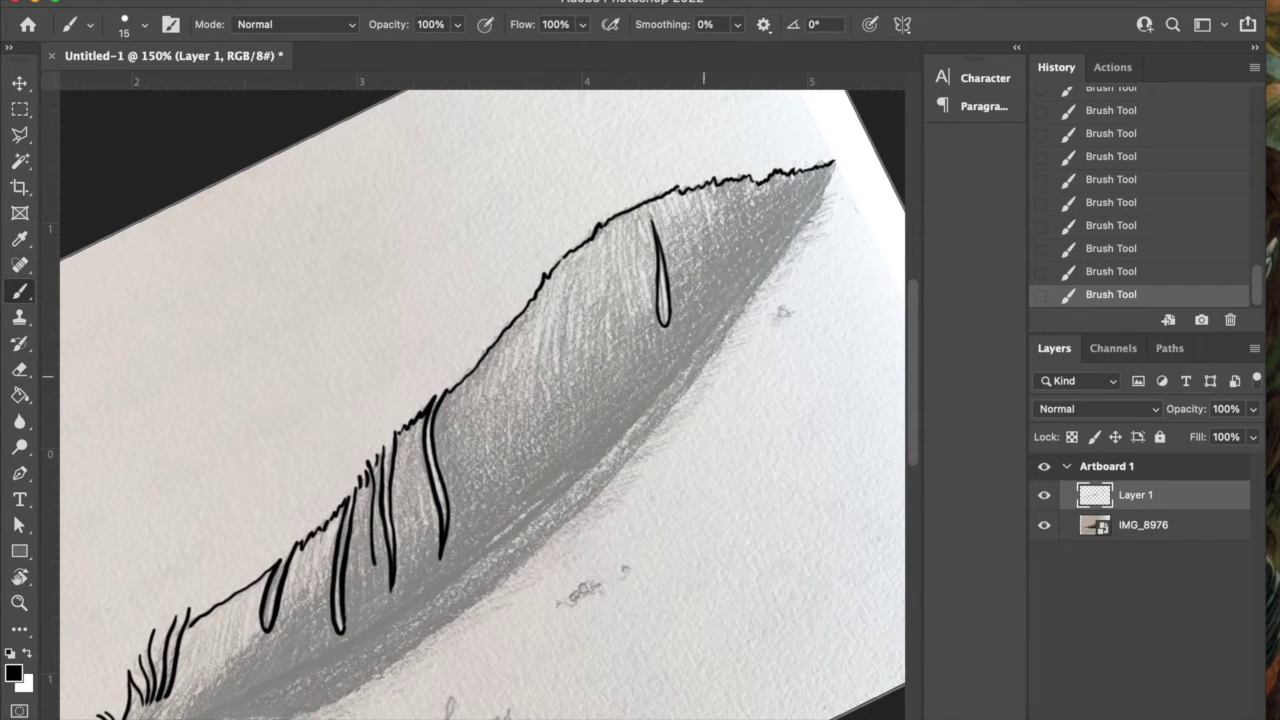
Step: Trace the first stretch of the feather's untraced smooth long edge, starting from the tip
{"action": "mouse_move", "coordinate": [626, 491]}
{"action": "left_mouse_down"}
{"action": "mouse_move", "coordinate": [640, 343]}
{"action": "mouse_move", "coordinate": [561, 237]}
{"action": "mouse_move", "coordinate": [420, 235]}
{"action": "mouse_move", "coordinate": [310, 360]}
{"action": "mouse_move", "coordinate": [304, 438]}
{"action": "mouse_move", "coordinate": [318, 485]}
{"action": "left_mouse_up"}
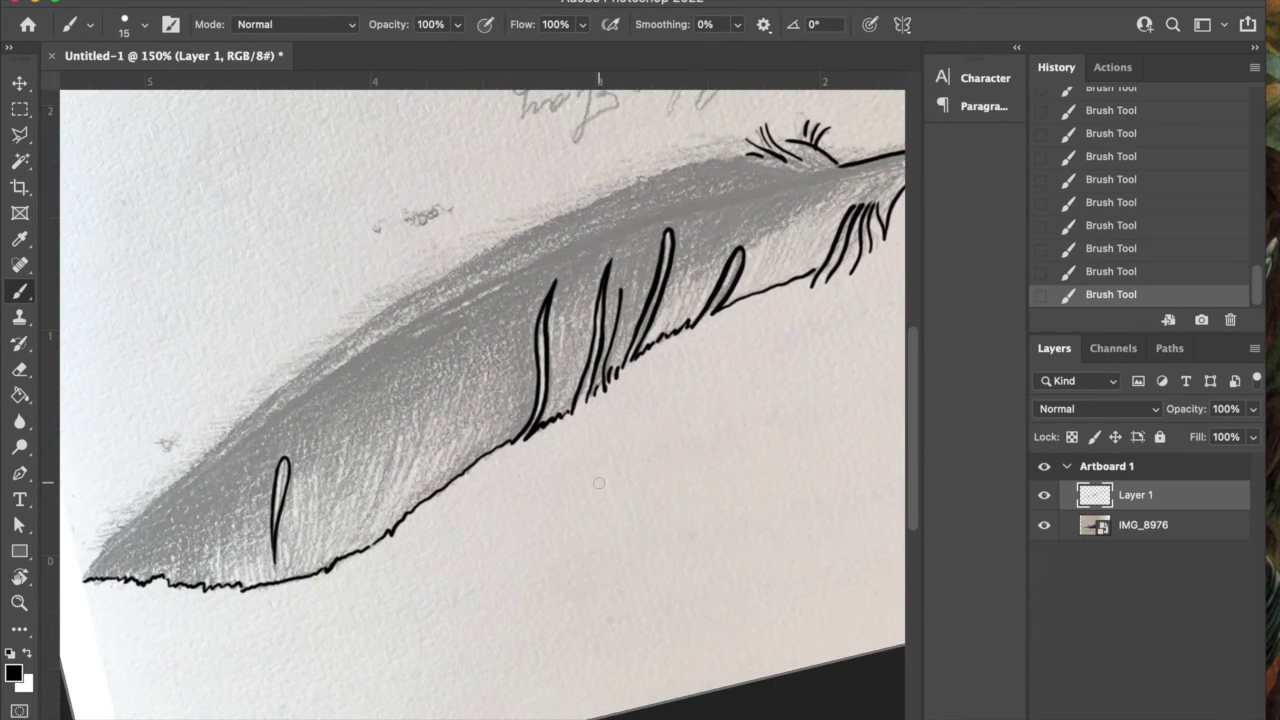
{"action": "scroll", "coordinate": [599, 483], "scroll_direction": "left", "scroll_amount": 5}
{"action": "scroll", "coordinate": [599, 483], "scroll_direction": "down", "scroll_amount": 2}
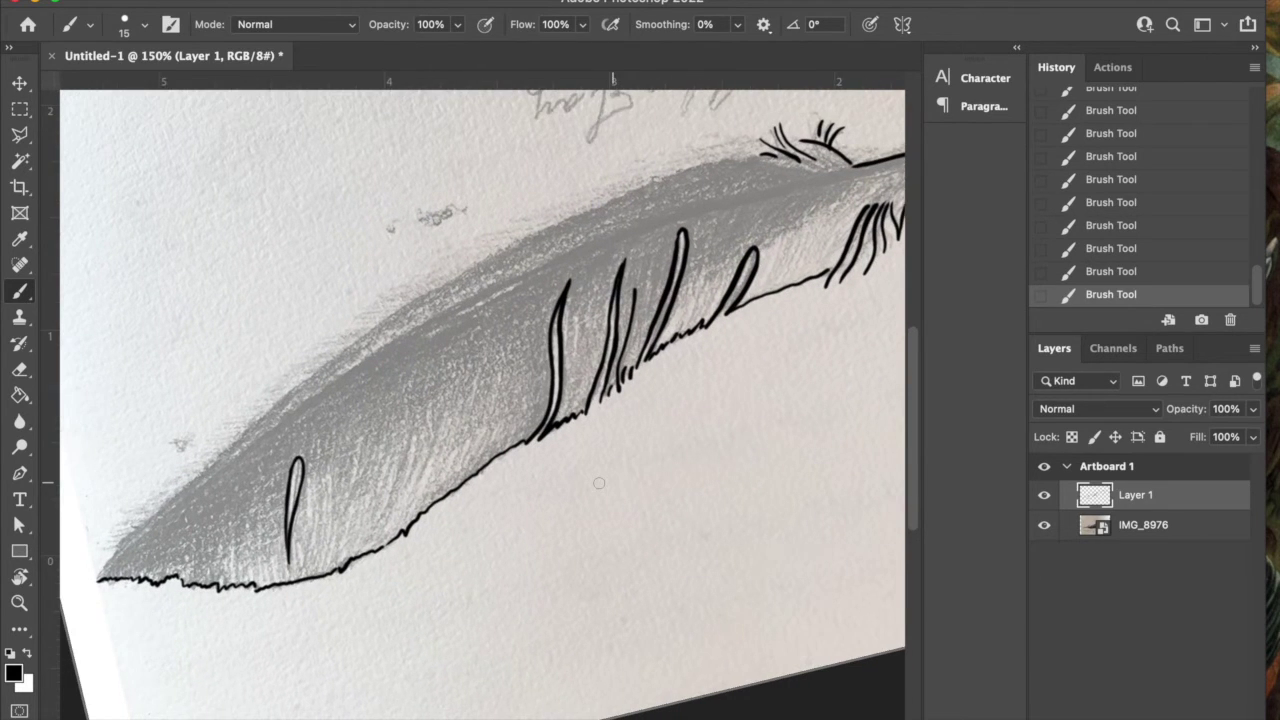
{"action": "mouse_move", "coordinate": [587, 466]}
{"action": "left_mouse_down"}
{"action": "mouse_move", "coordinate": [570, 492]}
{"action": "mouse_move", "coordinate": [575, 460]}
{"action": "left_mouse_up"}
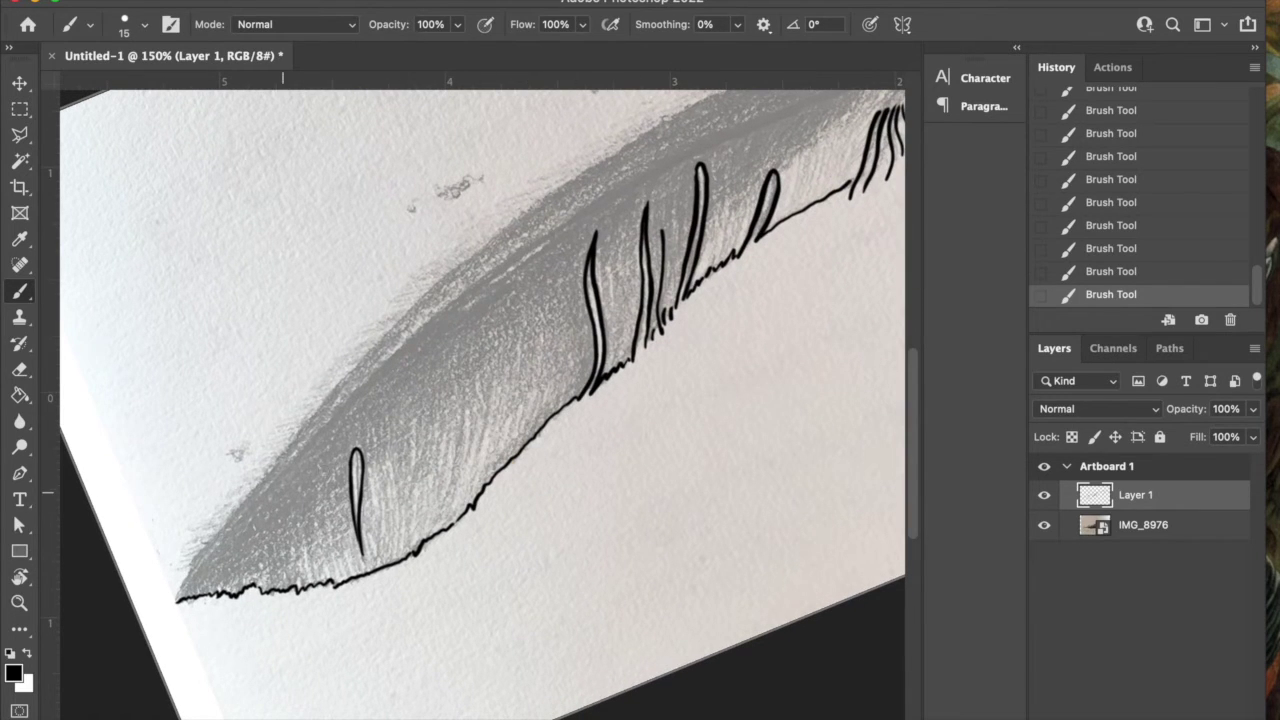
{"action": "mouse_move", "coordinate": [176, 598]}
{"action": "left_mouse_down"}
{"action": "mouse_move", "coordinate": [198, 549]}
{"action": "mouse_move", "coordinate": [416, 304]}
{"action": "left_mouse_up"}
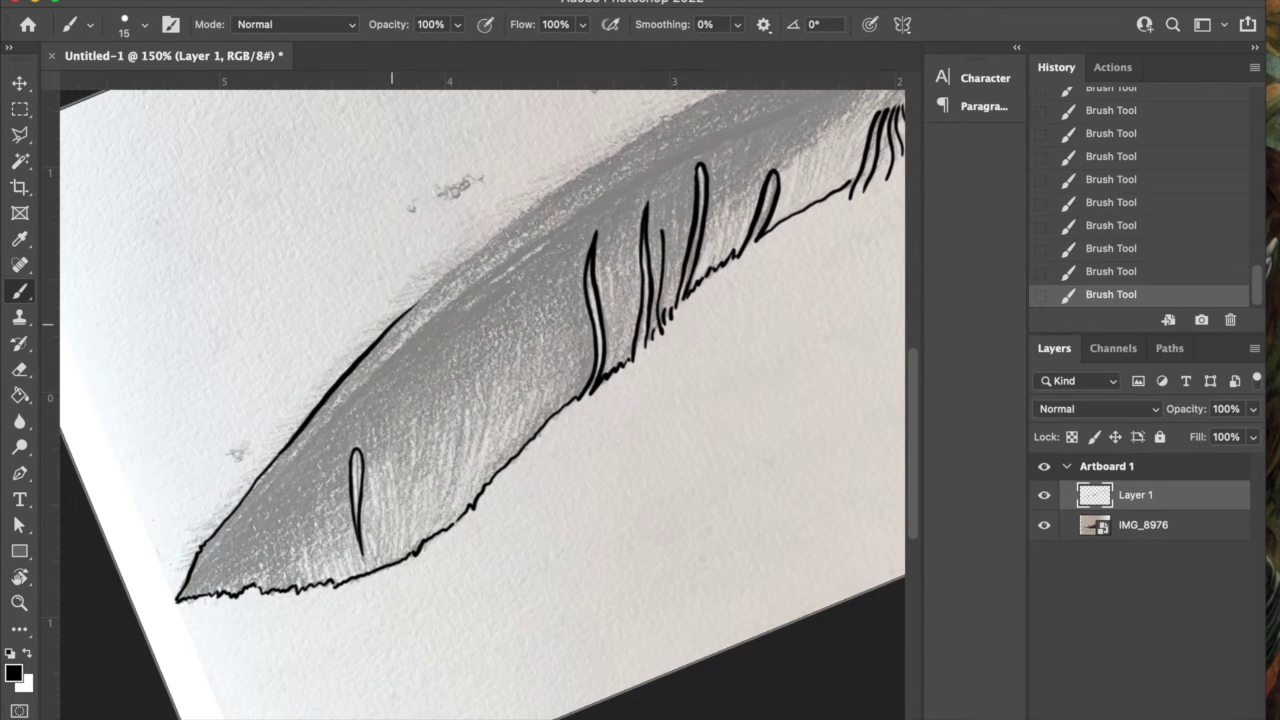
Step: Set the brush size to 20 px and continue the line along the smooth long edge past mid-feather
{"action": "key", "text": "bracketright"}
{"action": "key", "text": "bracketright"}
{"action": "key", "text": "bracketright"}
{"action": "key", "text": "bracketleft"}
{"action": "key", "text": "bracketleft"}
{"action": "key", "text": "bracketleft"}
{"action": "left_click_drag", "start_coordinate": [407, 309], "coordinate": [680, 110]}
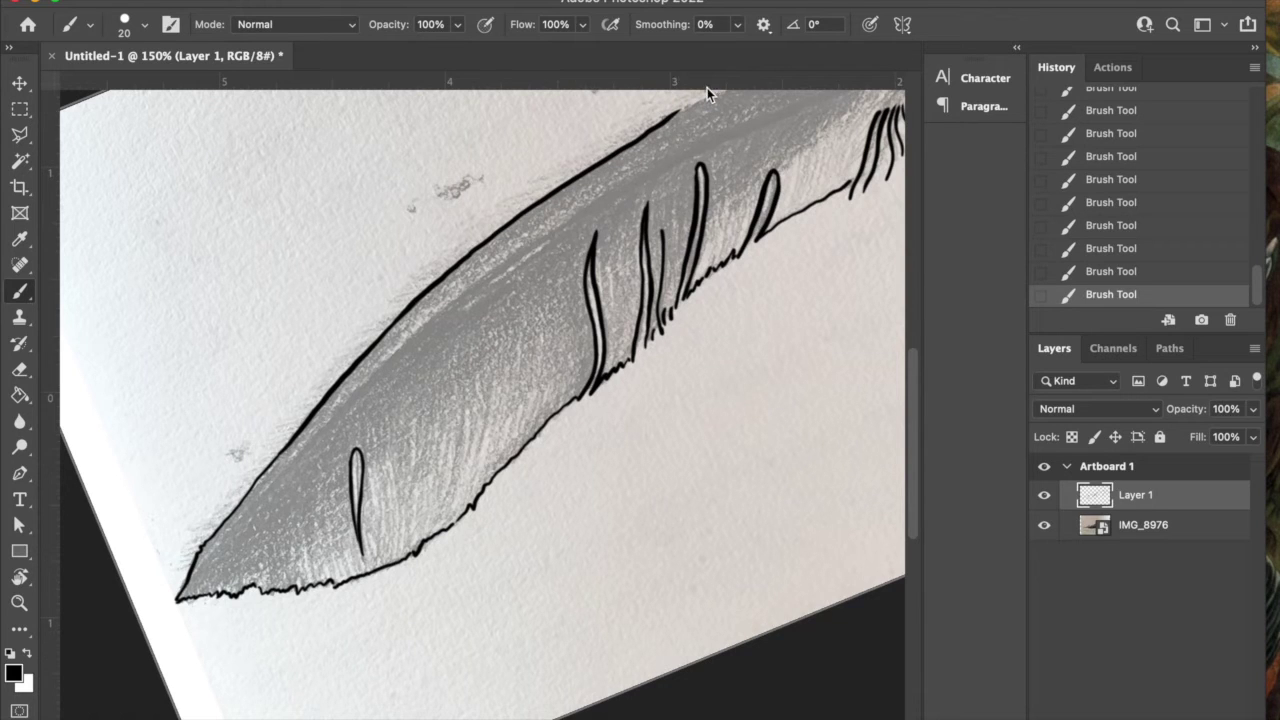
Step: Finish tracing the smooth long edge to the barb tuft beside the quill, and add a short stroke there
{"action": "scroll", "coordinate": [689, 157], "scroll_direction": "right", "scroll_amount": 10}
{"action": "scroll", "coordinate": [689, 157], "scroll_direction": "up", "scroll_amount": 5}
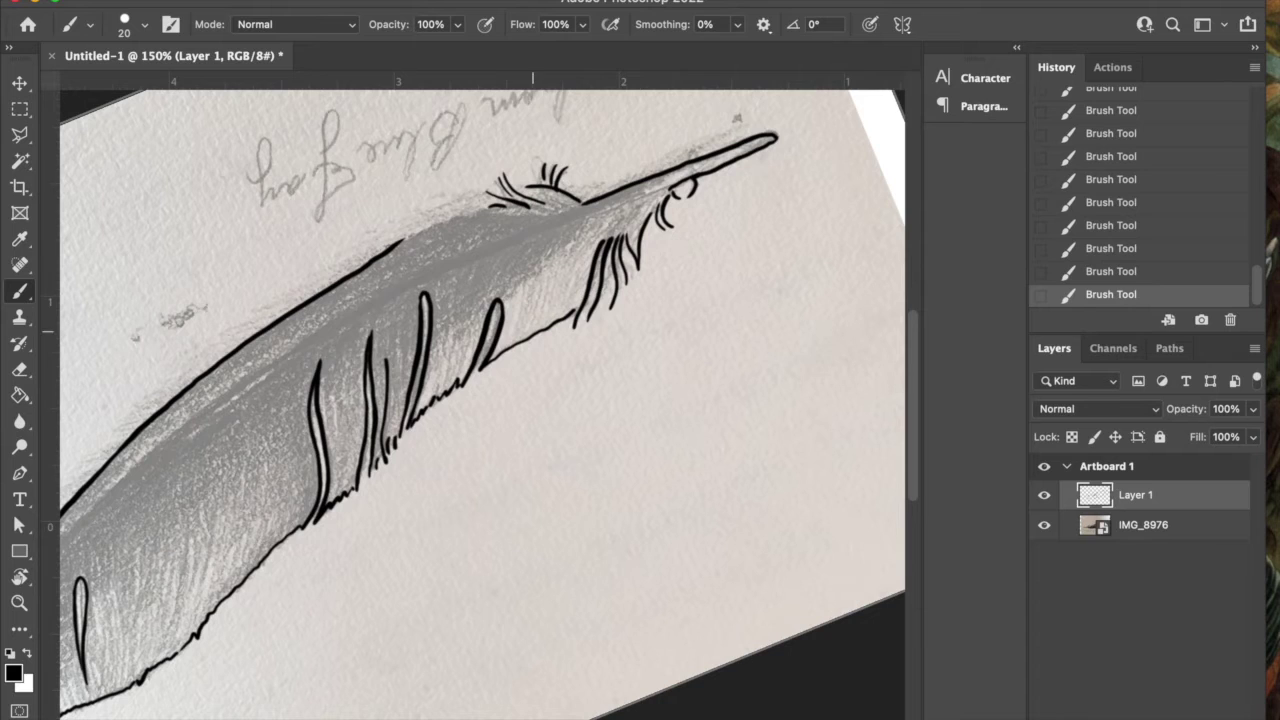
{"action": "mouse_move", "coordinate": [398, 240]}
{"action": "left_mouse_down"}
{"action": "mouse_move", "coordinate": [474, 210]}
{"action": "mouse_move", "coordinate": [550, 213]}
{"action": "left_mouse_up"}
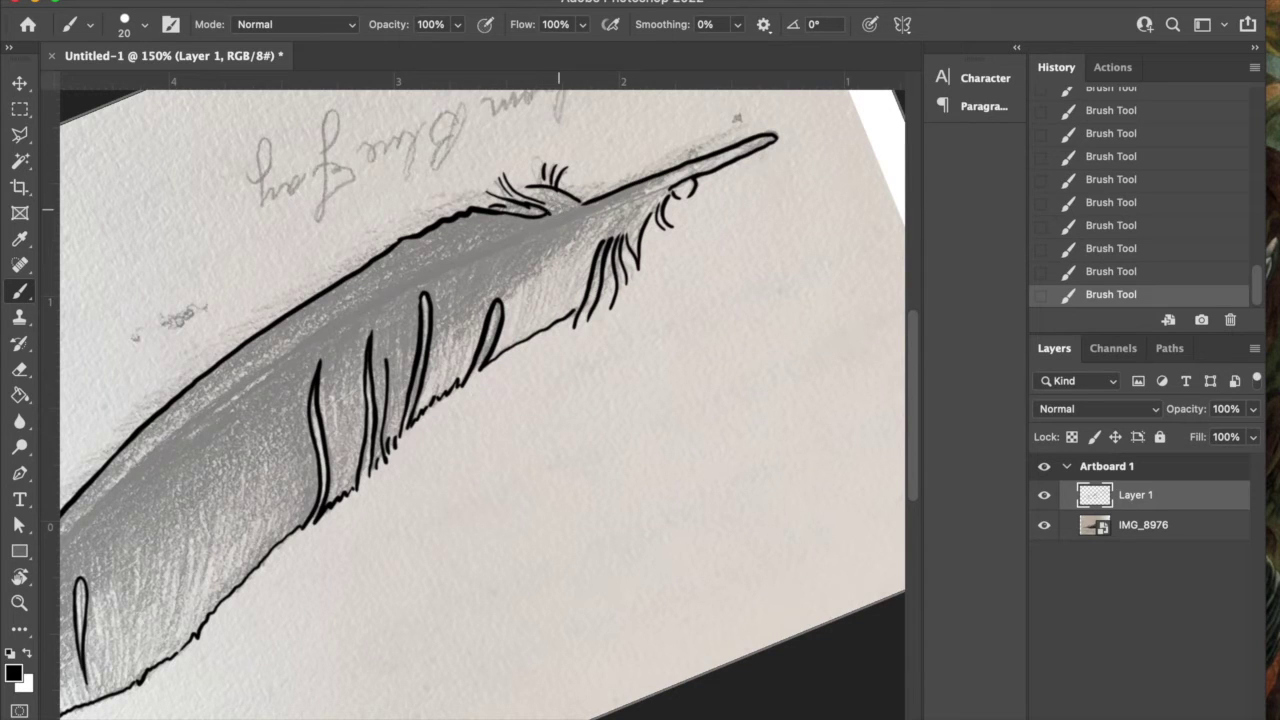
{"action": "left_click_drag", "start_coordinate": [536, 209], "coordinate": [562, 210]}
Step: Reduce the brush to 15 px and draw both sides of the central shaft from the vane into the quill
{"action": "key", "text": "bracketleft"}
{"action": "key", "text": "bracketleft"}
{"action": "mouse_move", "coordinate": [132, 462]}
{"action": "left_mouse_down"}
{"action": "mouse_move", "coordinate": [303, 325]}
{"action": "mouse_move", "coordinate": [580, 202]}
{"action": "left_mouse_up"}
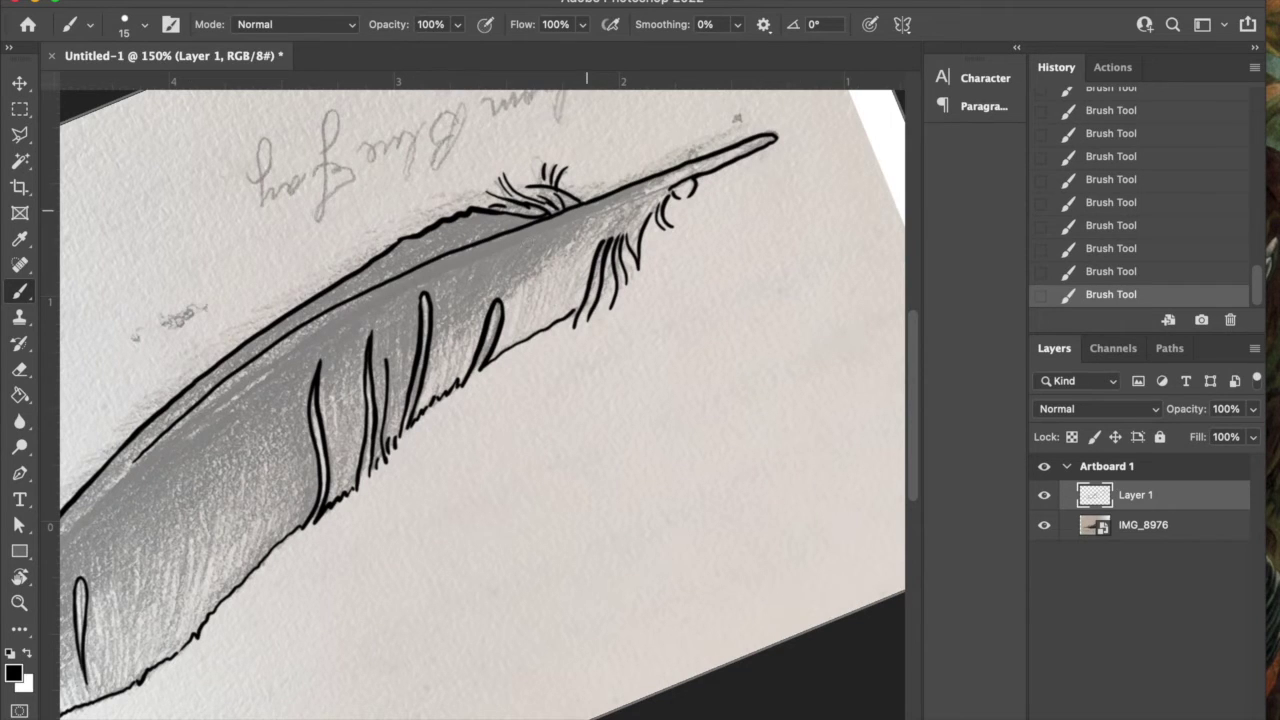
{"action": "mouse_move", "coordinate": [363, 314]}
{"action": "left_mouse_down"}
{"action": "mouse_move", "coordinate": [503, 243]}
{"action": "mouse_move", "coordinate": [697, 174]}
{"action": "left_mouse_up"}
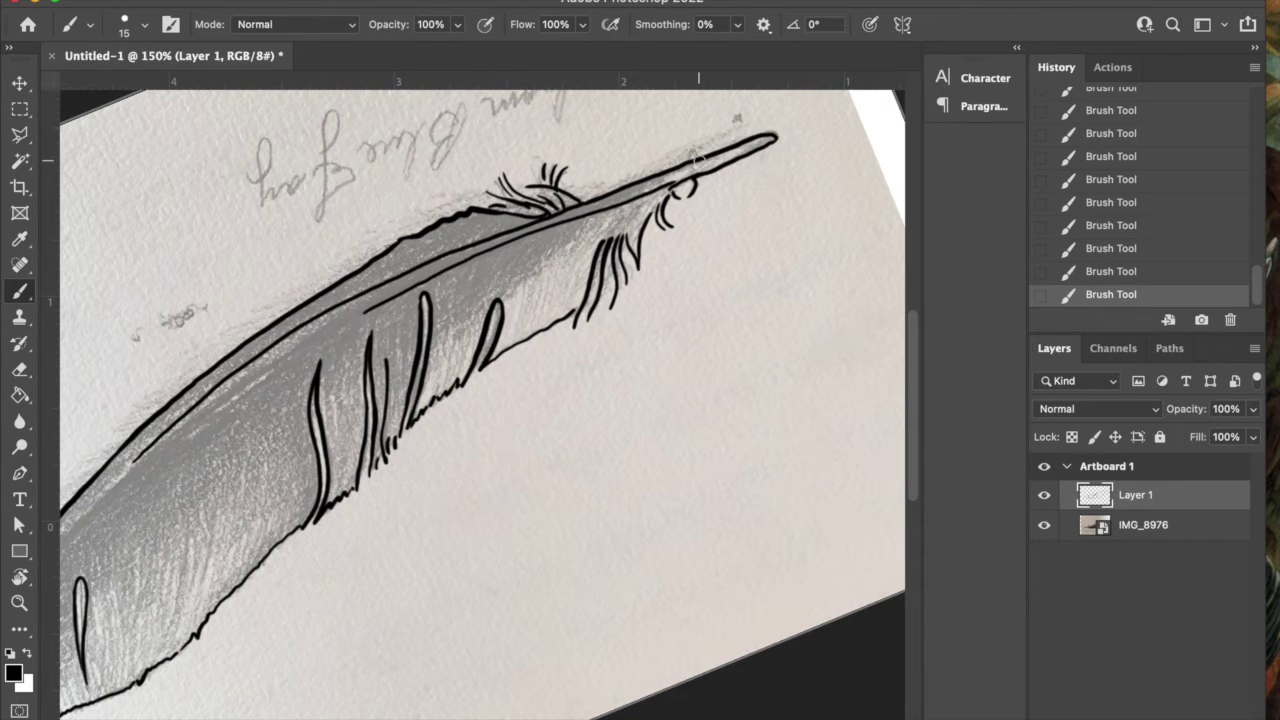
Step: Extend the outer shaft line between the feather's tip and the existing line, undoing the first stroke and redrawing it
{"action": "scroll", "coordinate": [697, 160], "scroll_direction": "down", "scroll_amount": 5}
{"action": "scroll", "coordinate": [697, 160], "scroll_direction": "left", "scroll_amount": 5}
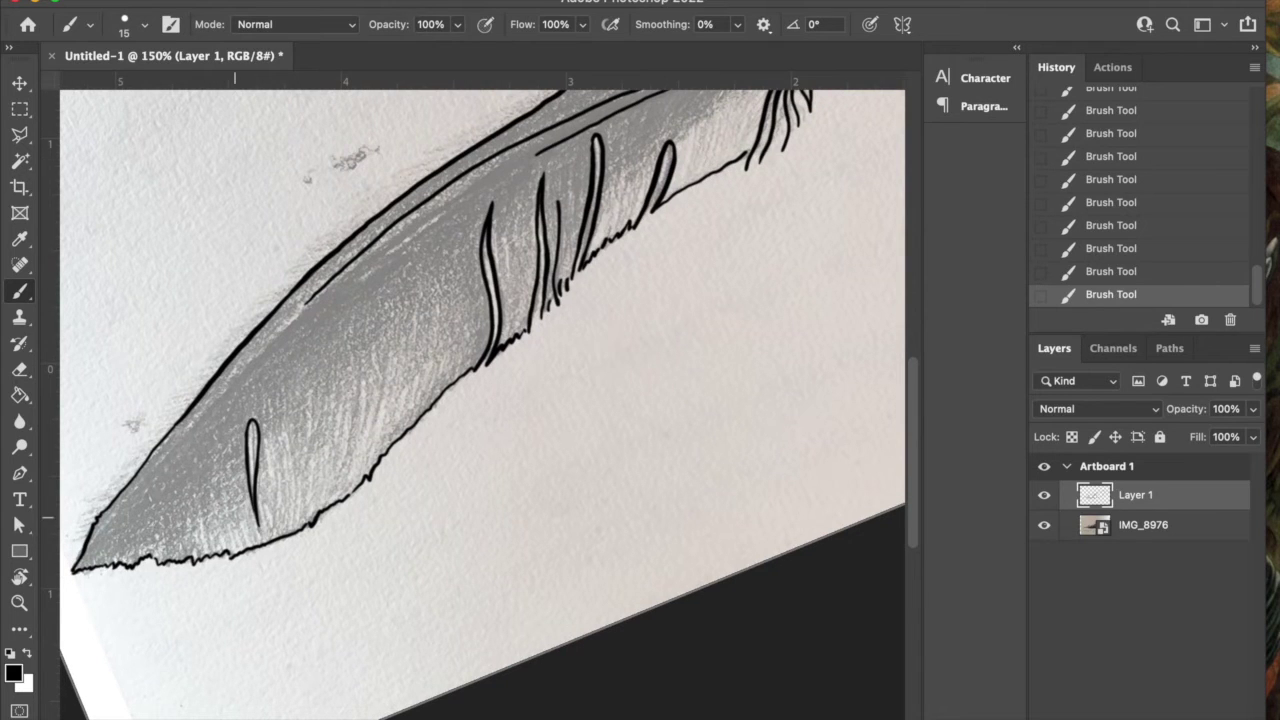
{"action": "left_click_drag", "start_coordinate": [79, 566], "coordinate": [322, 286]}
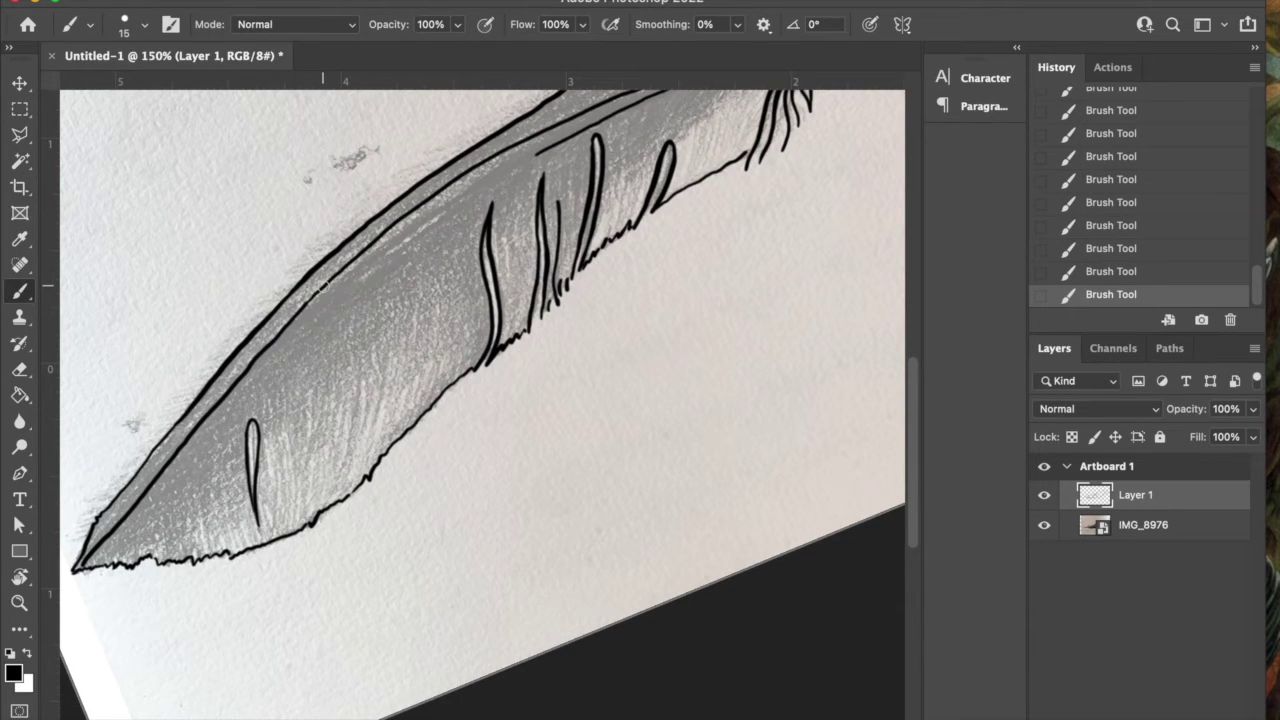
{"action": "key", "text": "super+z"}
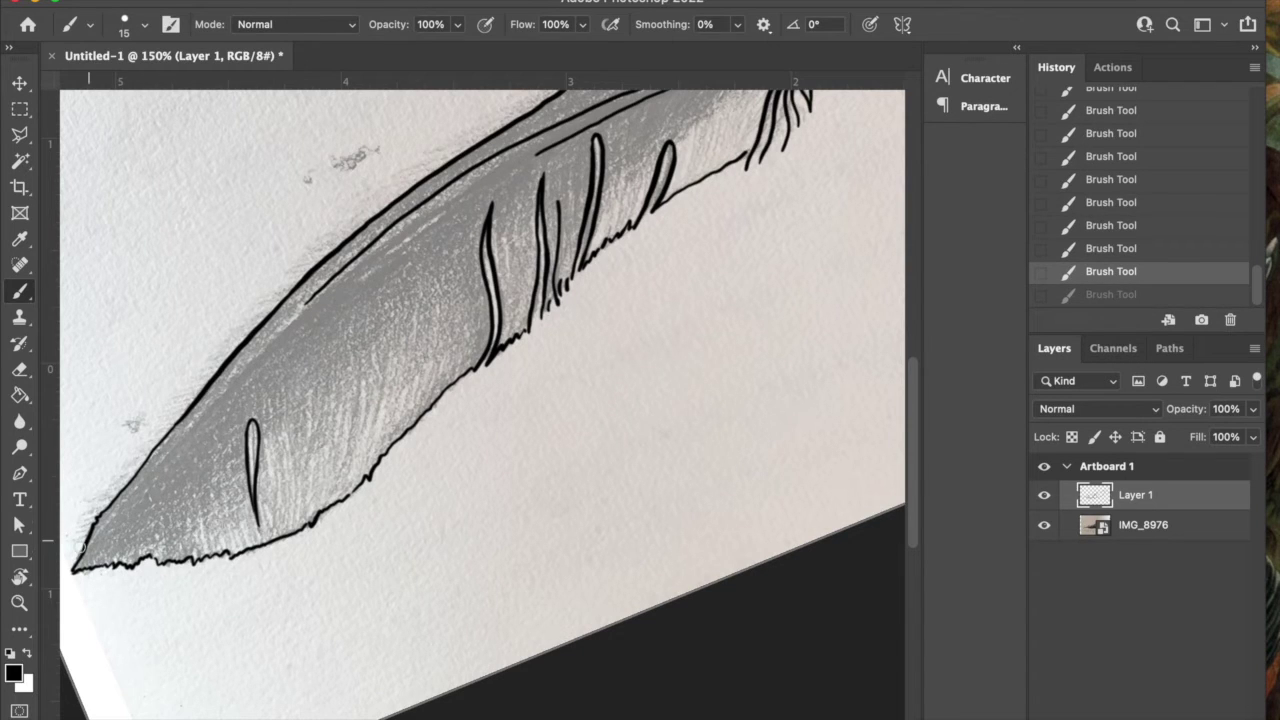
{"action": "mouse_move", "coordinate": [93, 545]}
{"action": "left_mouse_down"}
{"action": "mouse_move", "coordinate": [256, 347]}
{"action": "mouse_move", "coordinate": [390, 224]}
{"action": "left_mouse_up"}
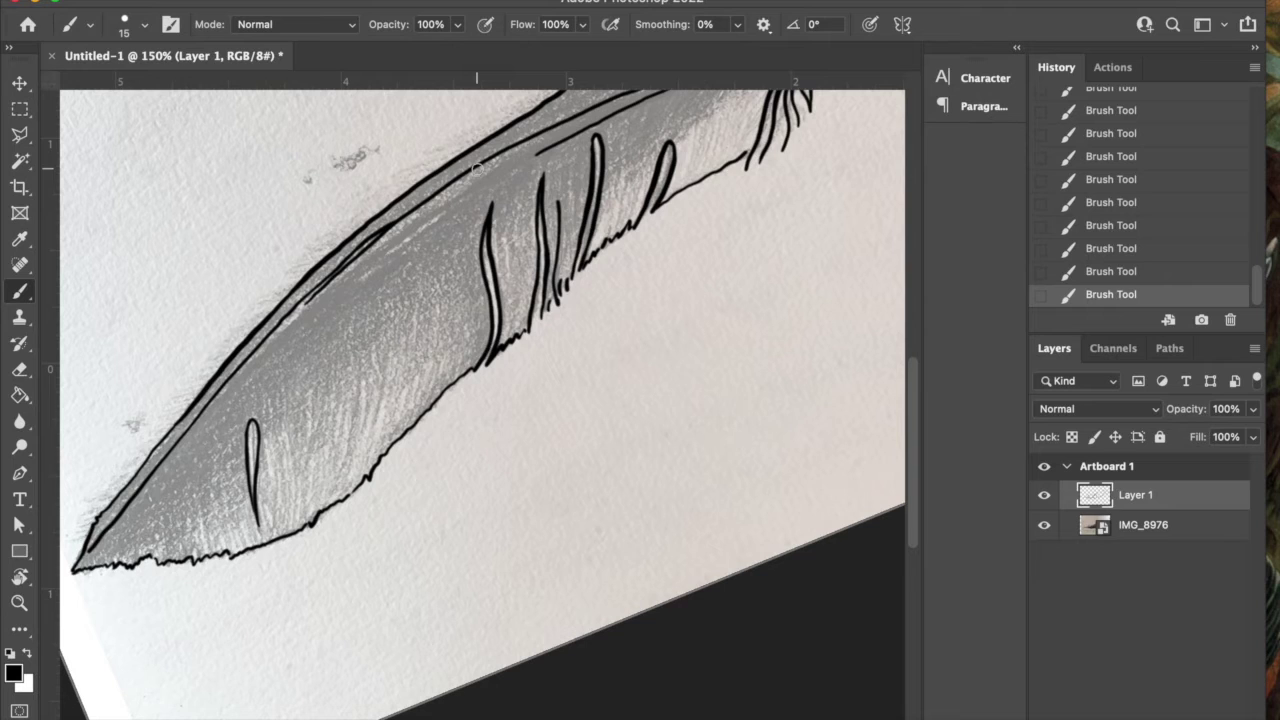
Step: Erase the overlapping ends where the two shaft strokes meet, using a 9 px eraser
{"action": "key", "text": "e"}
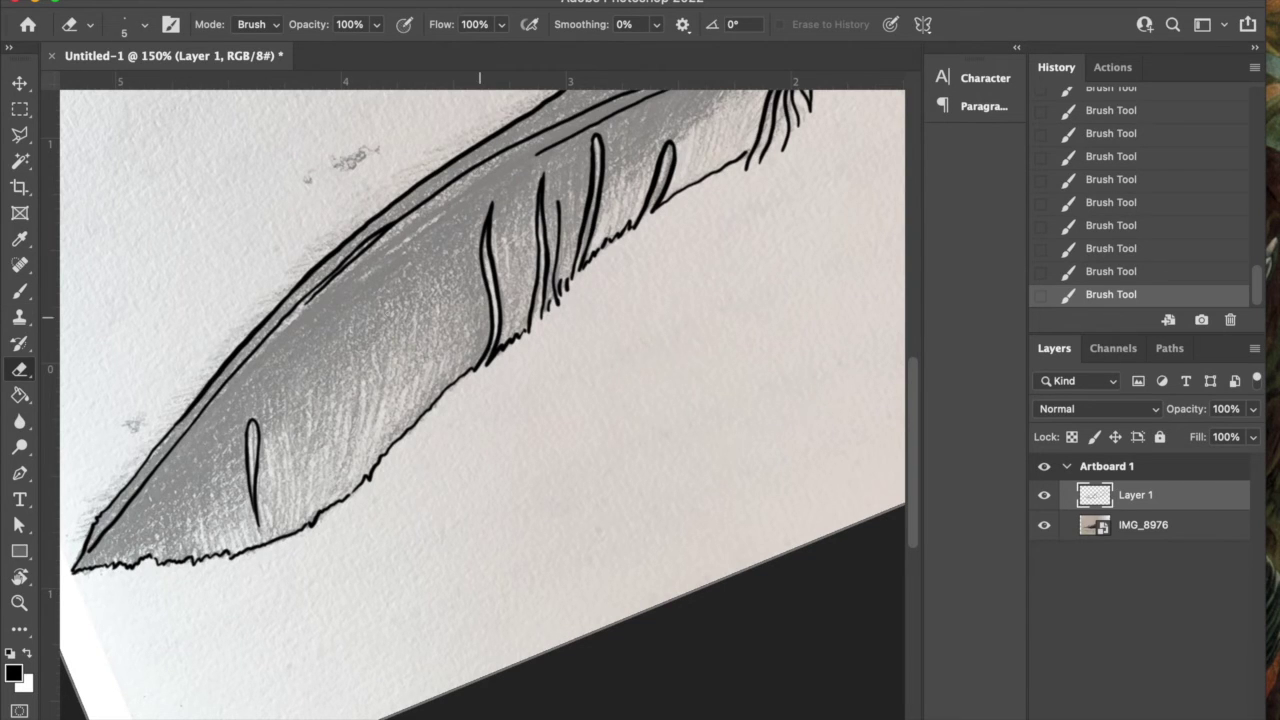
{"action": "key", "text": "bracketright"}
{"action": "mouse_move", "coordinate": [313, 298]}
{"action": "left_mouse_down"}
{"action": "mouse_move", "coordinate": [388, 218]}
{"action": "mouse_move", "coordinate": [315, 297]}
{"action": "mouse_move", "coordinate": [378, 231]}
{"action": "left_mouse_up"}
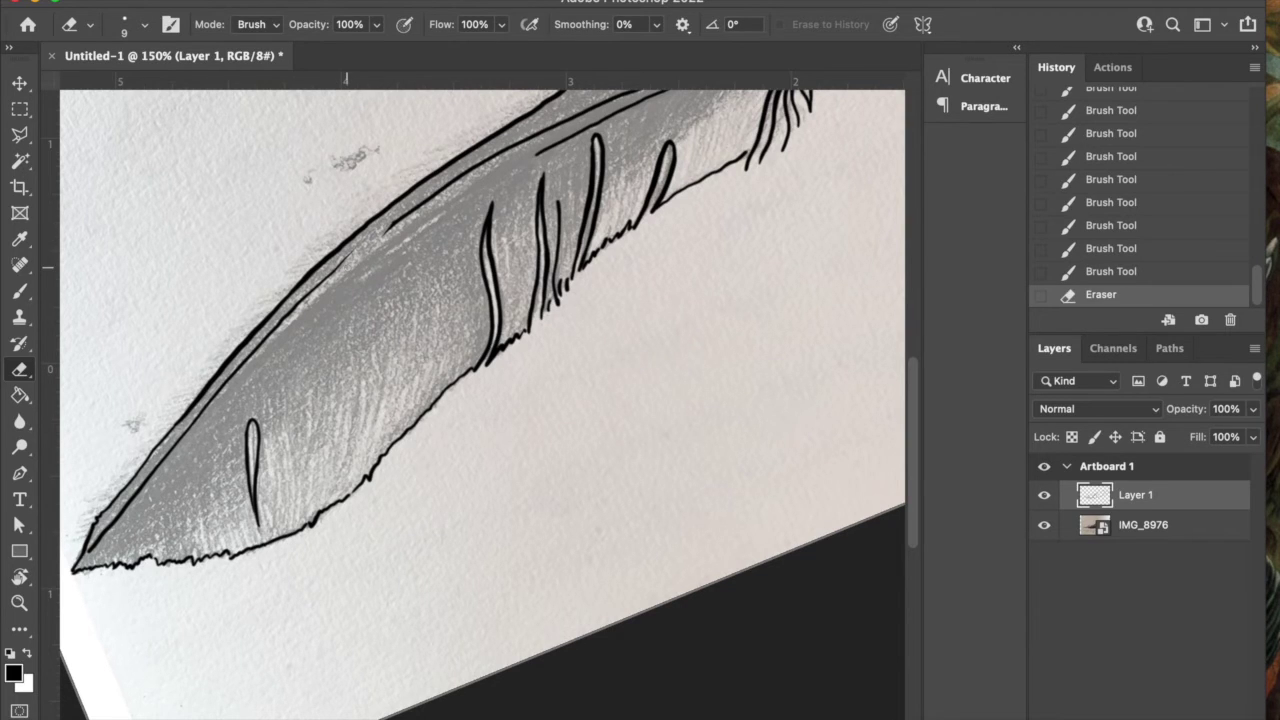
Step: Redraw the erased shaft join, connect the line to the tip, and extend the inner shaft line toward the tip with the 15 px brush
{"action": "key", "text": "b"}
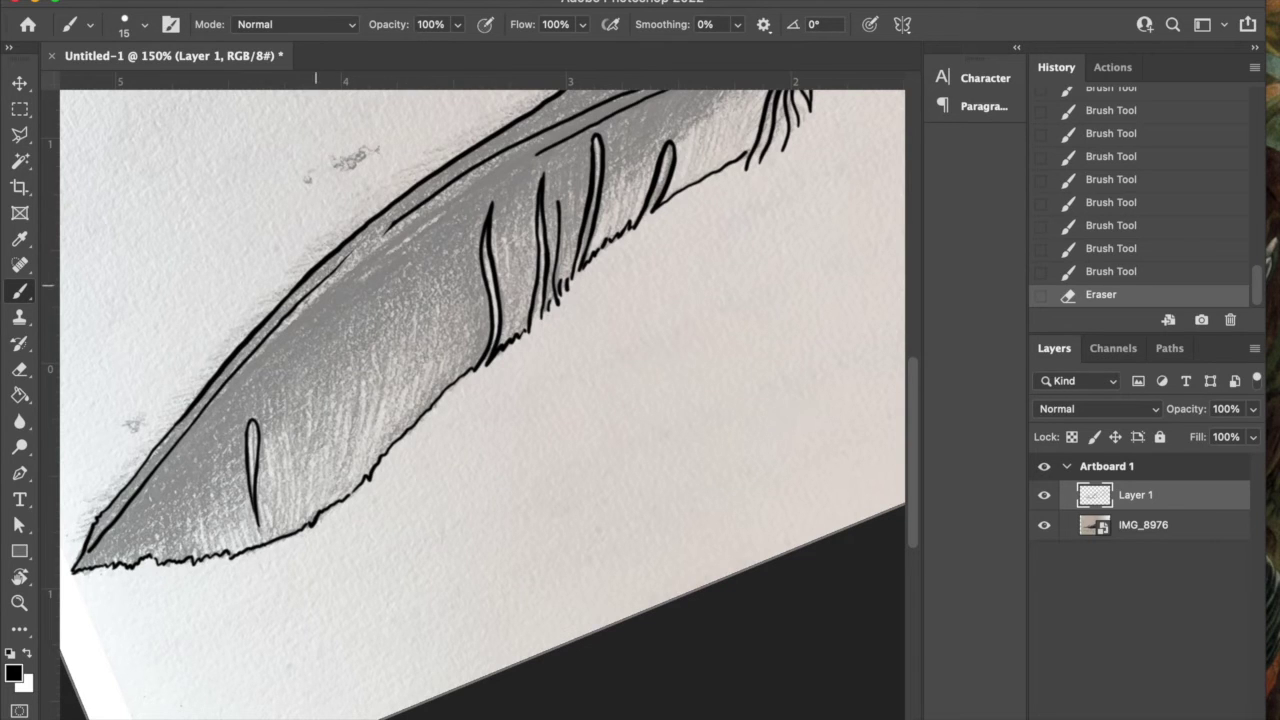
{"action": "left_click_drag", "start_coordinate": [352, 248], "coordinate": [398, 228]}
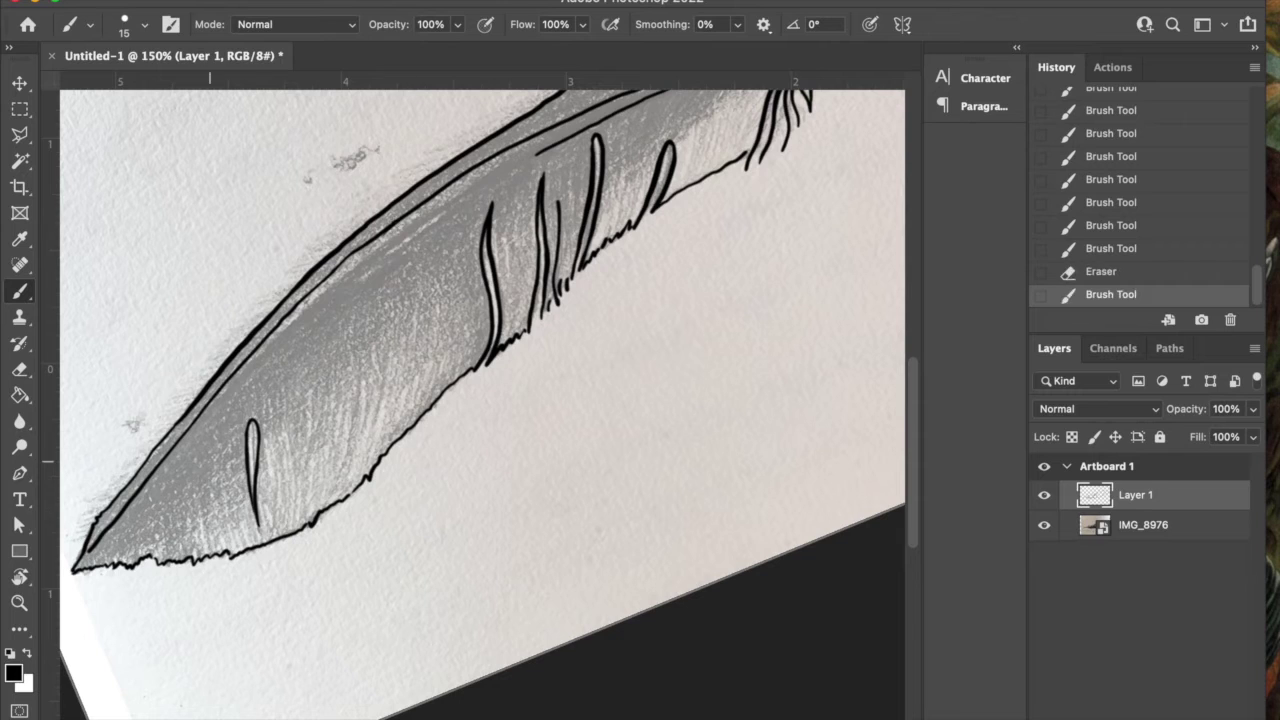
{"action": "left_click_drag", "start_coordinate": [80, 567], "coordinate": [104, 537]}
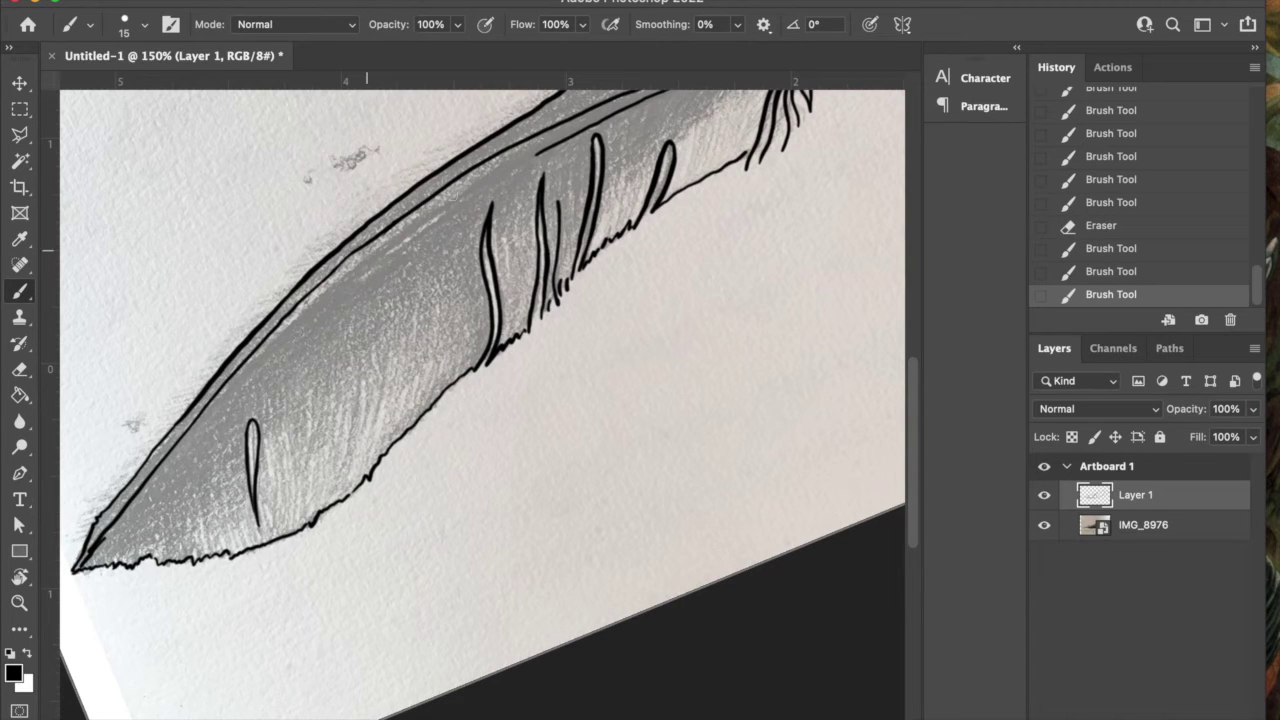
{"action": "mouse_move", "coordinate": [239, 383]}
{"action": "left_mouse_down"}
{"action": "mouse_move", "coordinate": [420, 221]}
{"action": "mouse_move", "coordinate": [566, 136]}
{"action": "left_mouse_up"}
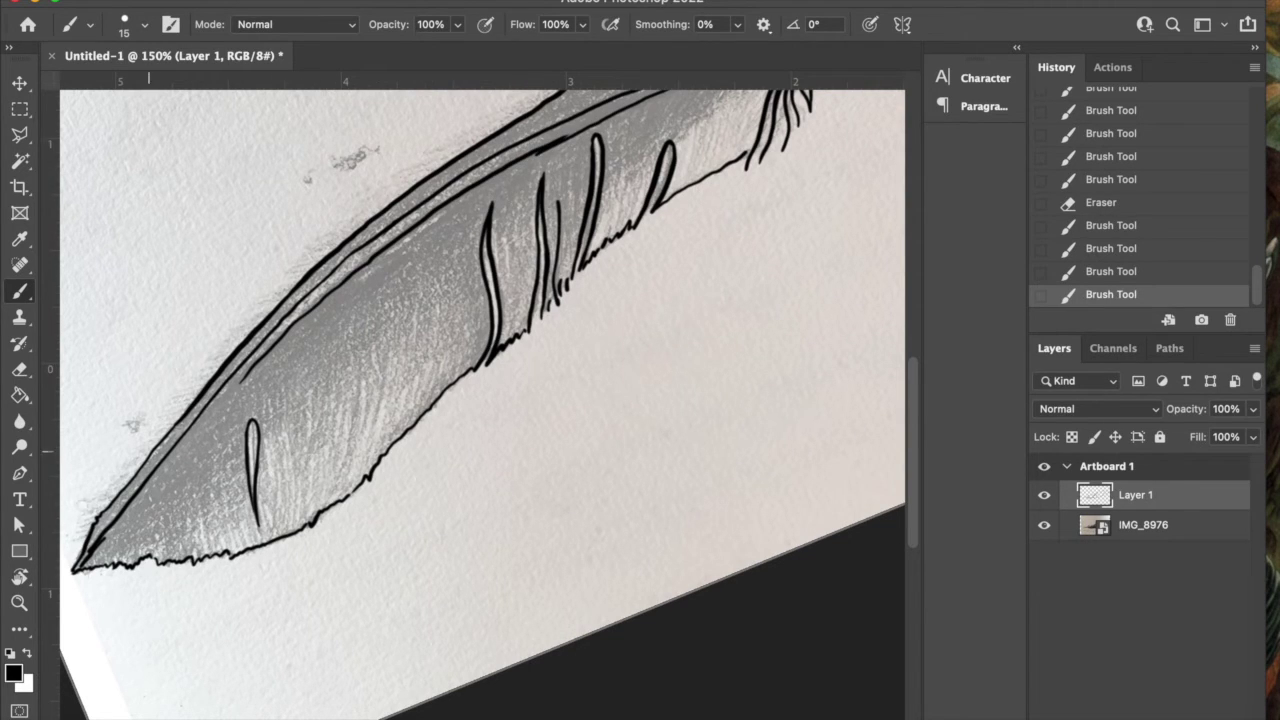
Step: Draw the inner shaft line down to the feather's tip, undoing the first stroke and redrawing it
{"action": "left_click_drag", "start_coordinate": [104, 536], "coordinate": [248, 378]}
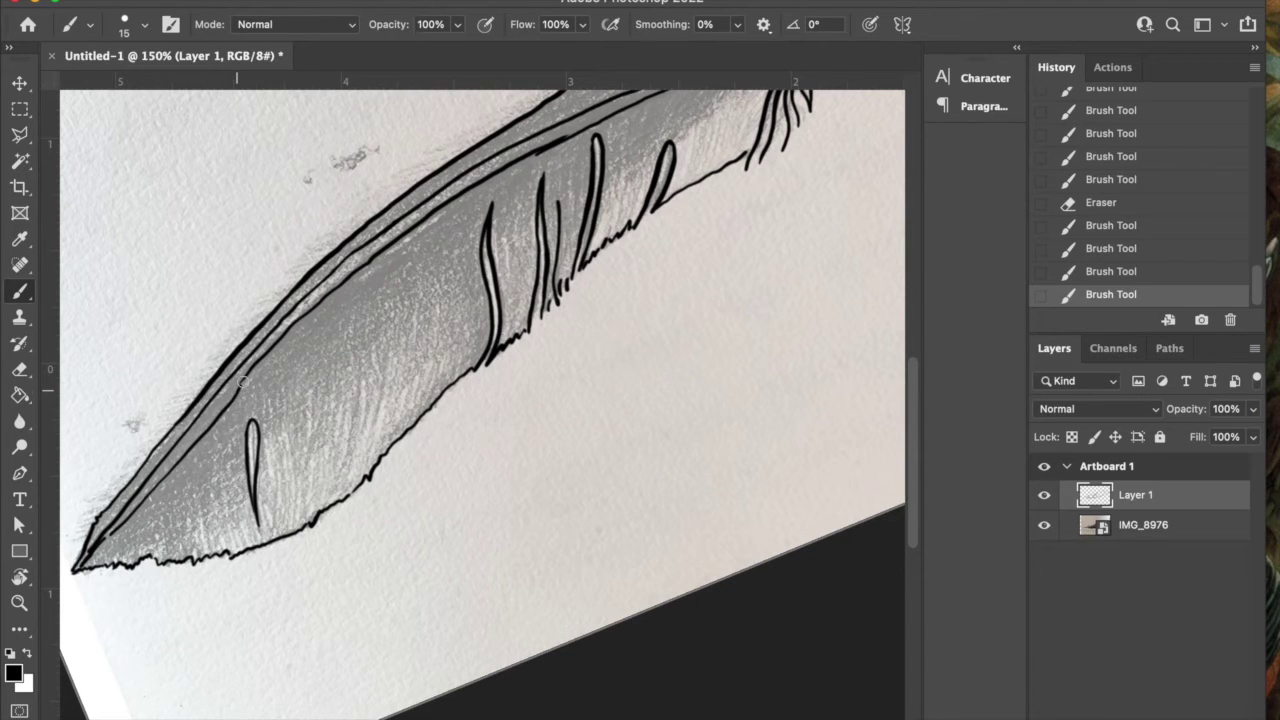
{"action": "left_click", "coordinate": [1108, 271]}
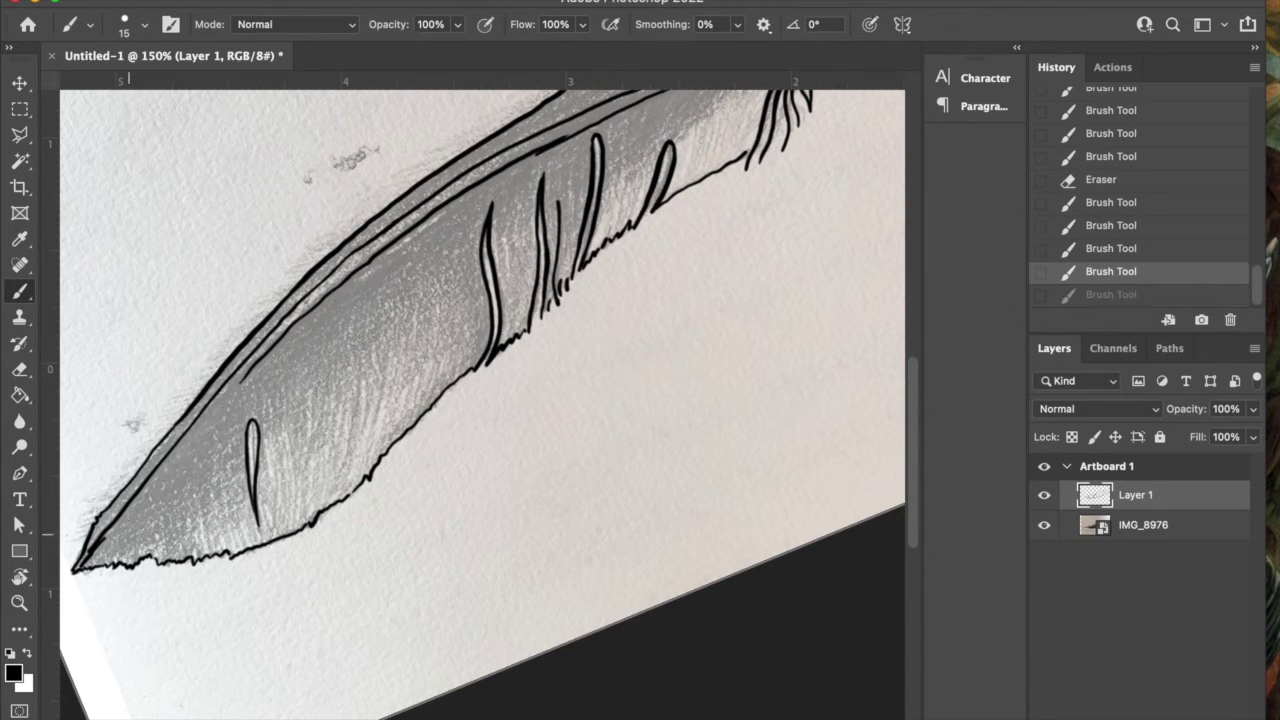
{"action": "left_click_drag", "start_coordinate": [106, 537], "coordinate": [248, 375]}
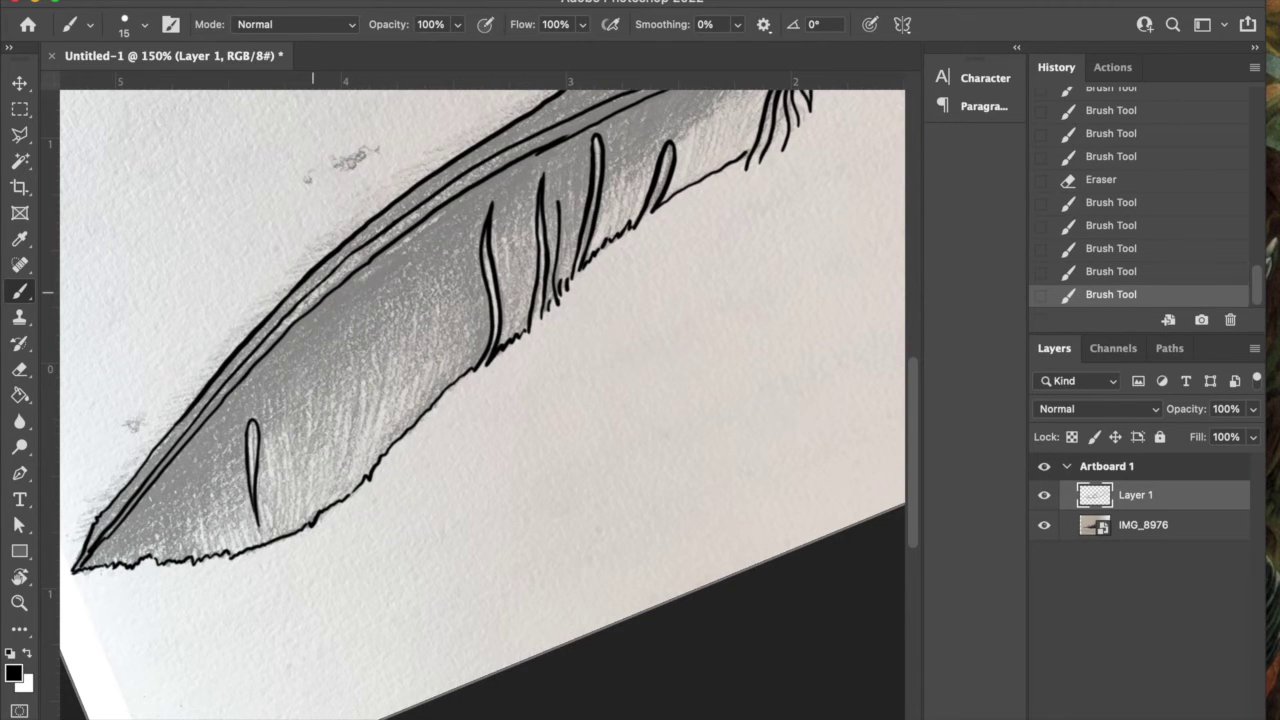
{"action": "key", "text": "Escape"}
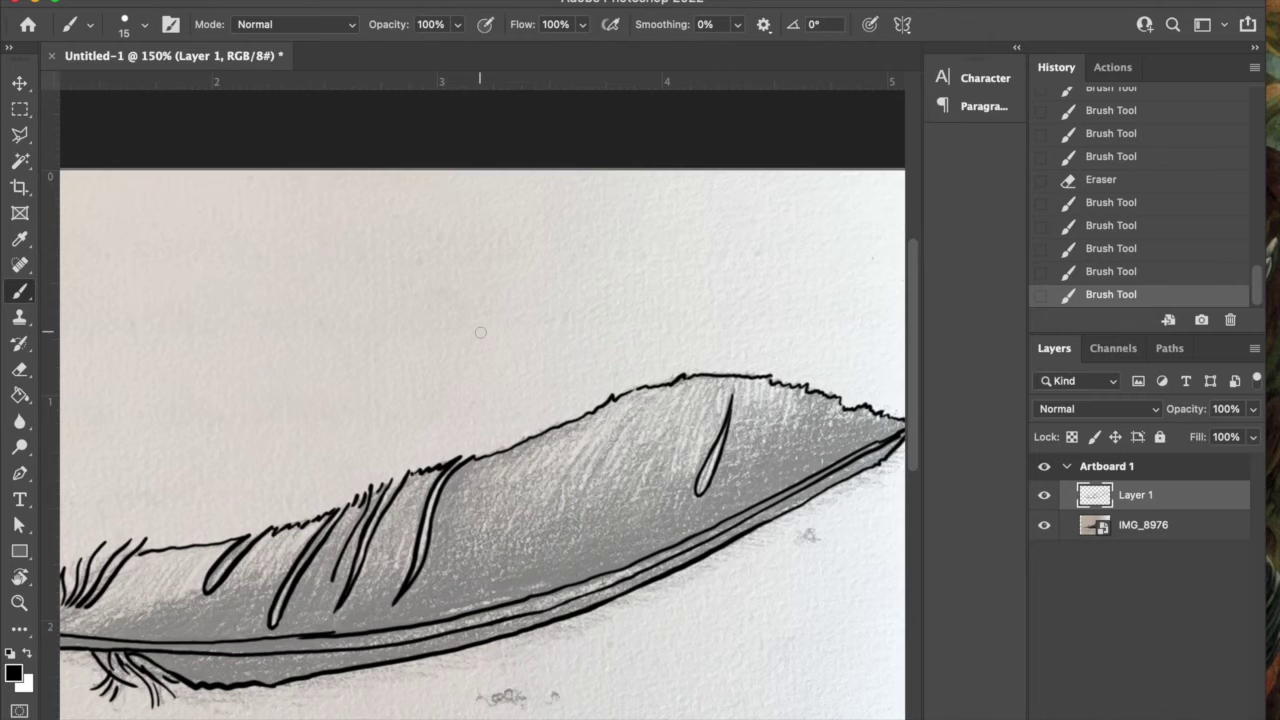
Step: Hide the IMG_8976 photo layer so only the line art shows on the artboard
{"action": "key", "text": "super+minus"}
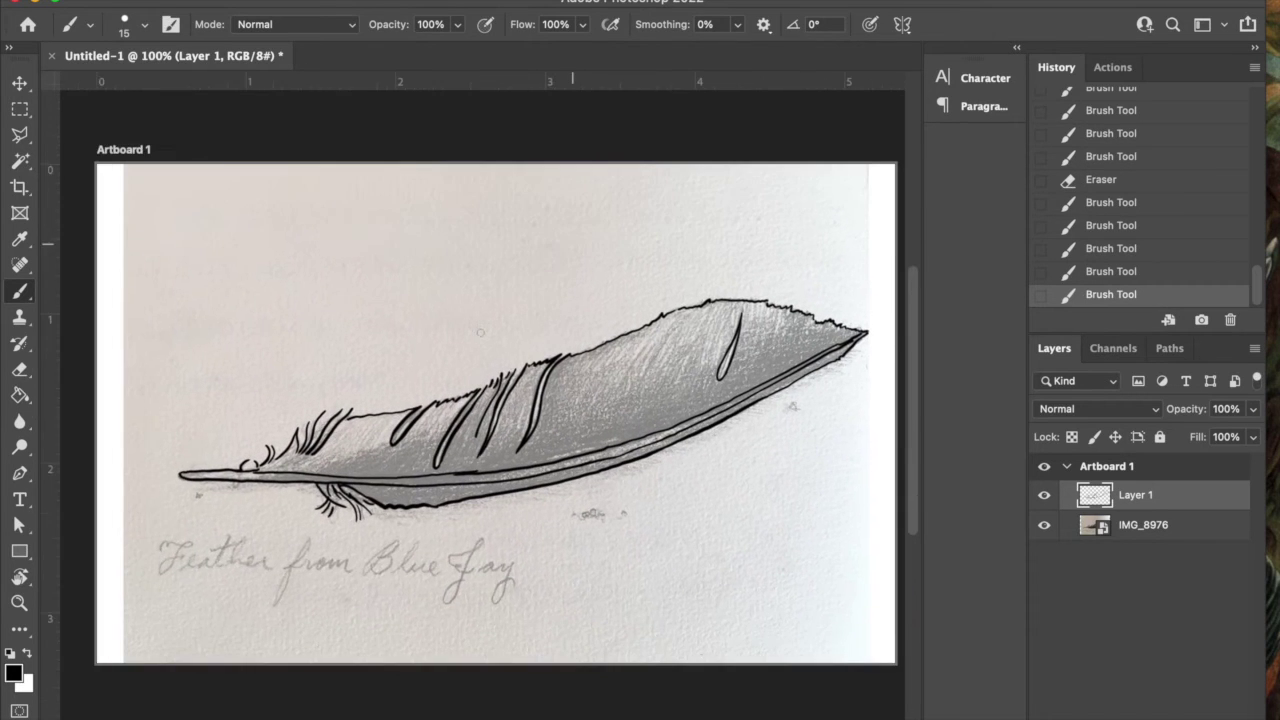
{"action": "scroll", "coordinate": [480, 333], "scroll_direction": "left", "scroll_amount": 1}
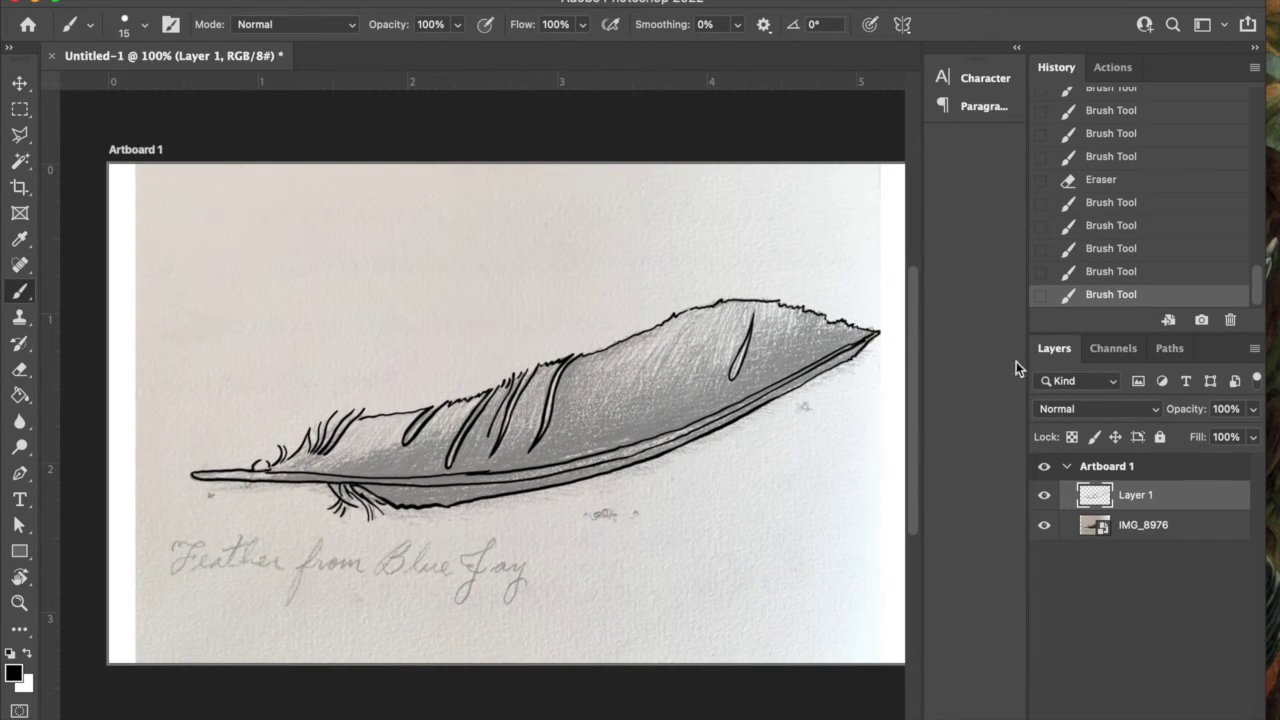
{"action": "left_click", "coordinate": [1044, 526]}
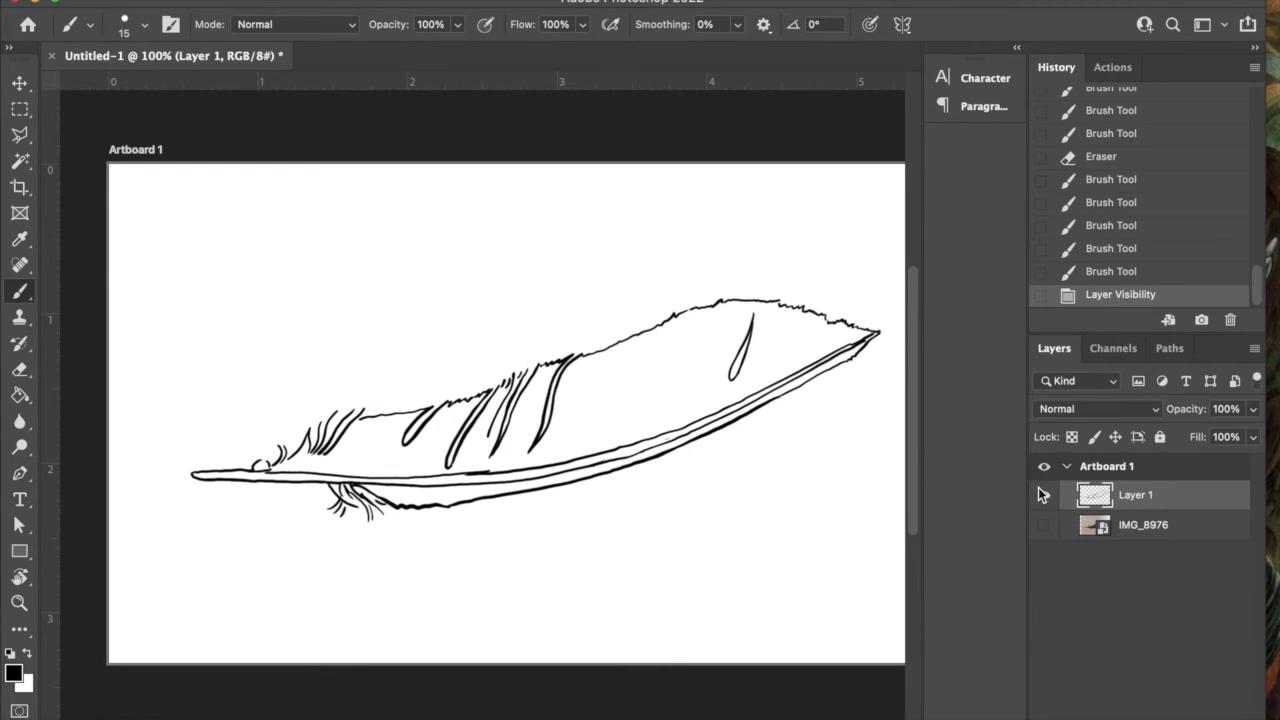
Step: Save the document to the Desktop in Photoshop format as "feather demo.psd" with Maximize Compatibility enabled
{"action": "key", "text": "super+s"}
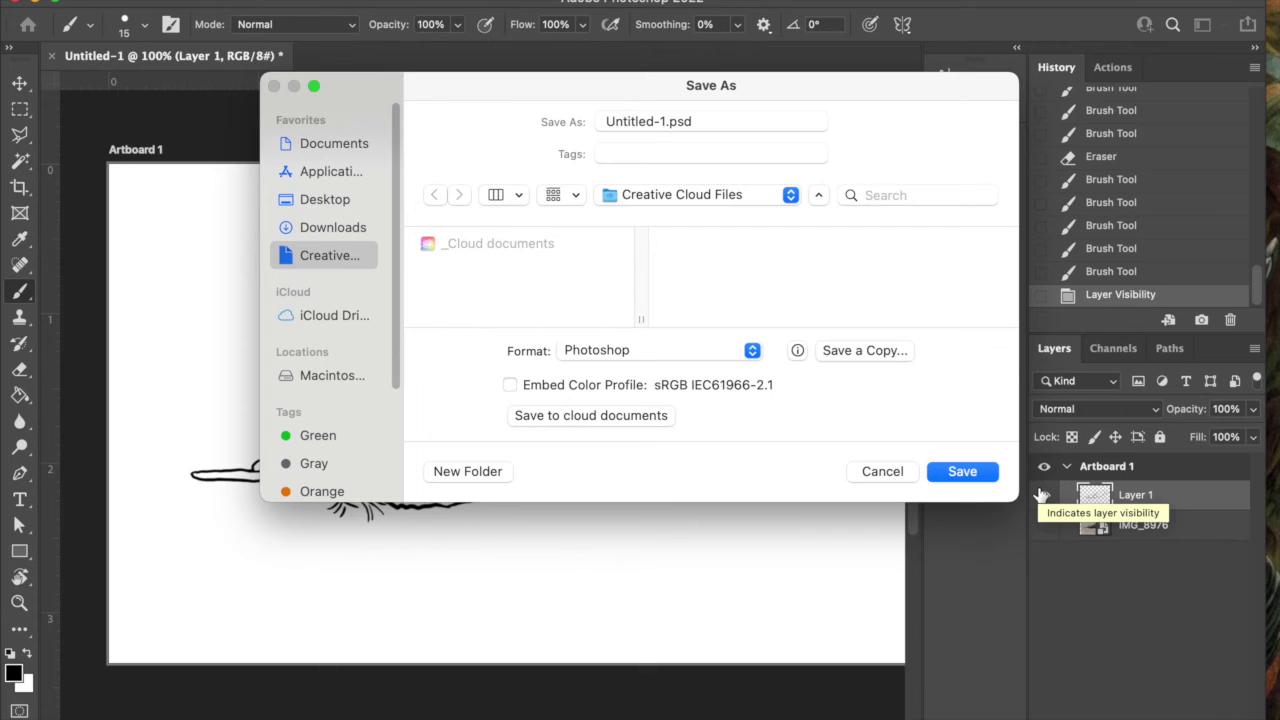
{"action": "left_click_drag", "start_coordinate": [607, 121], "coordinate": [663, 122]}
{"action": "type", "text": "feather"}
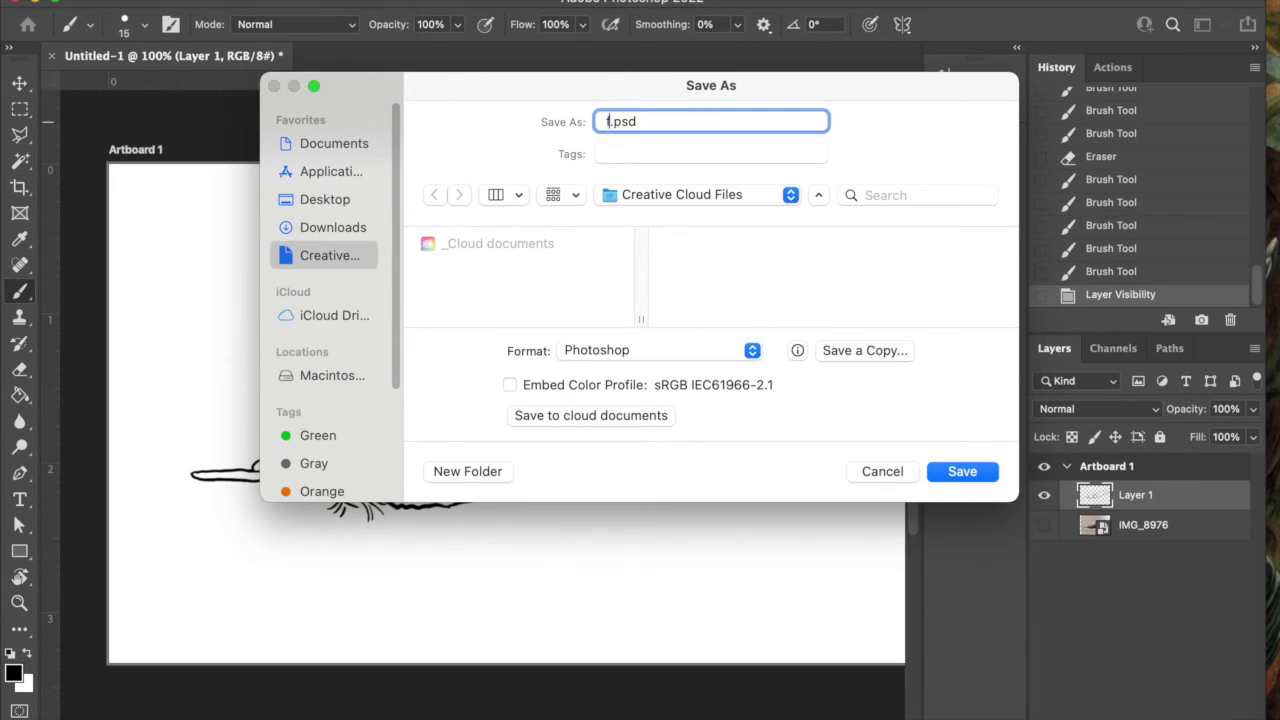
{"action": "type", "text": " demo"}
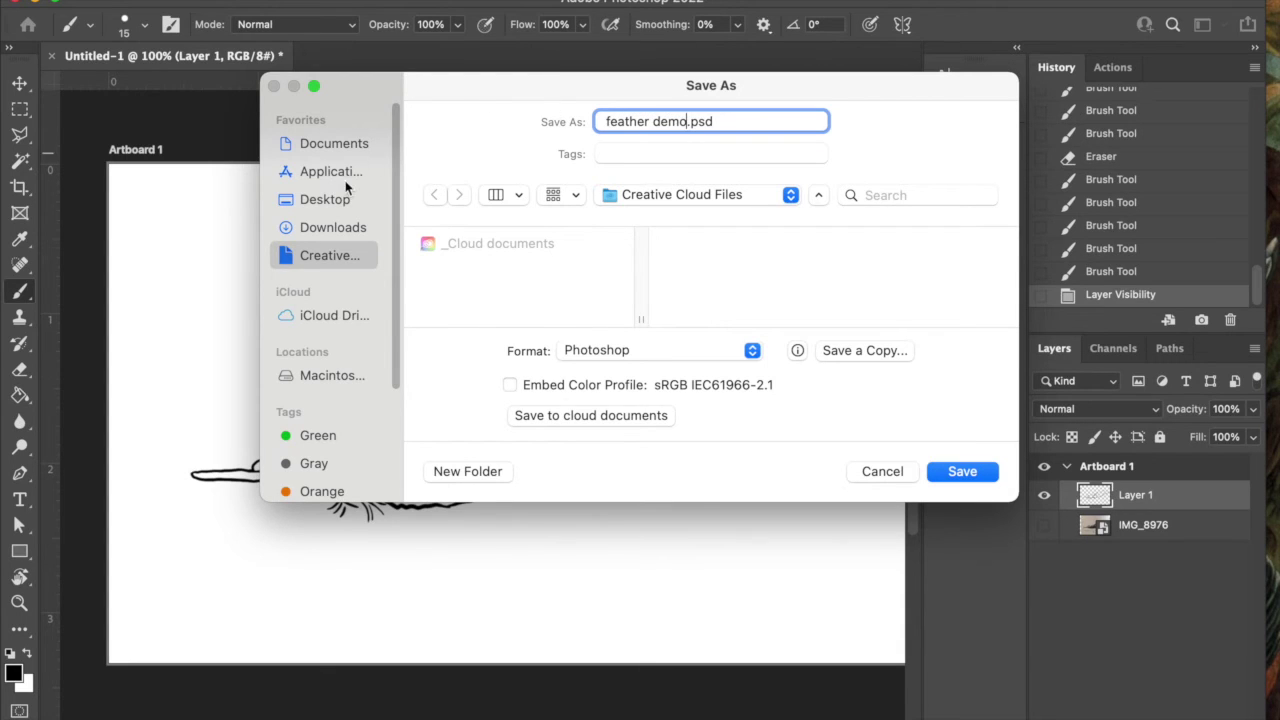
{"action": "left_click", "coordinate": [340, 199]}
{"action": "left_click", "coordinate": [974, 473]}
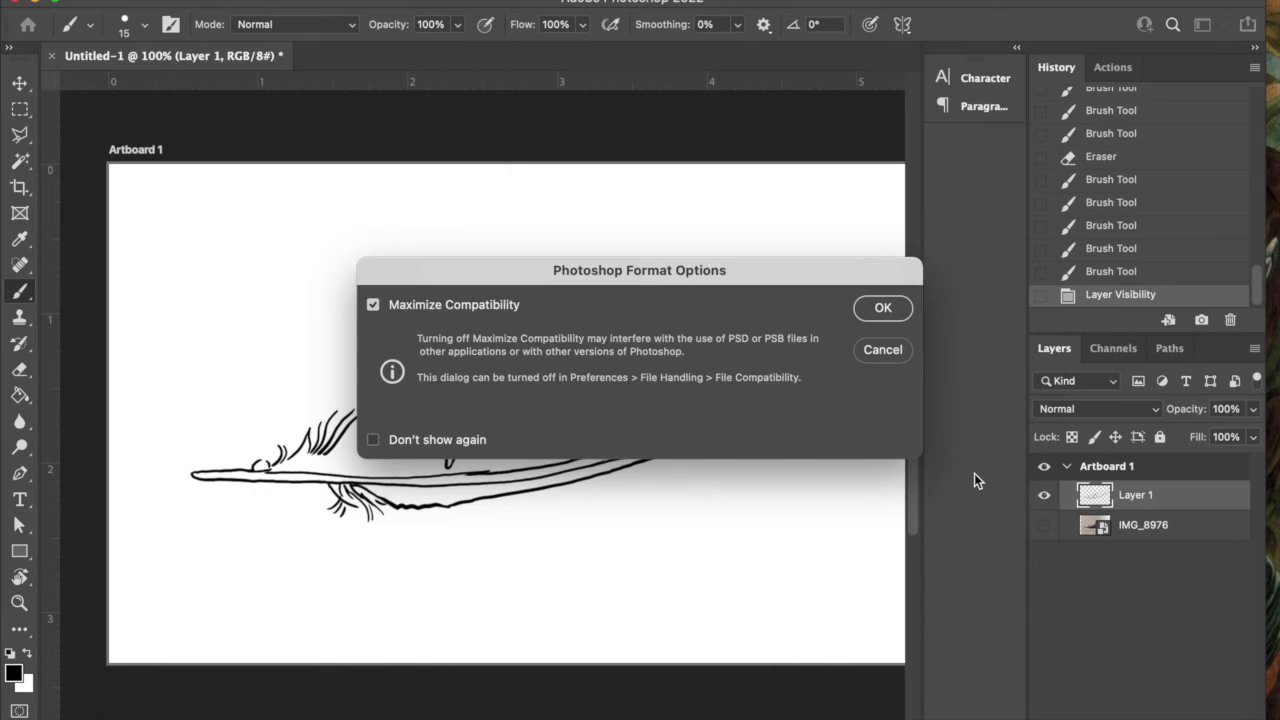
{"action": "left_click", "coordinate": [902, 310]}
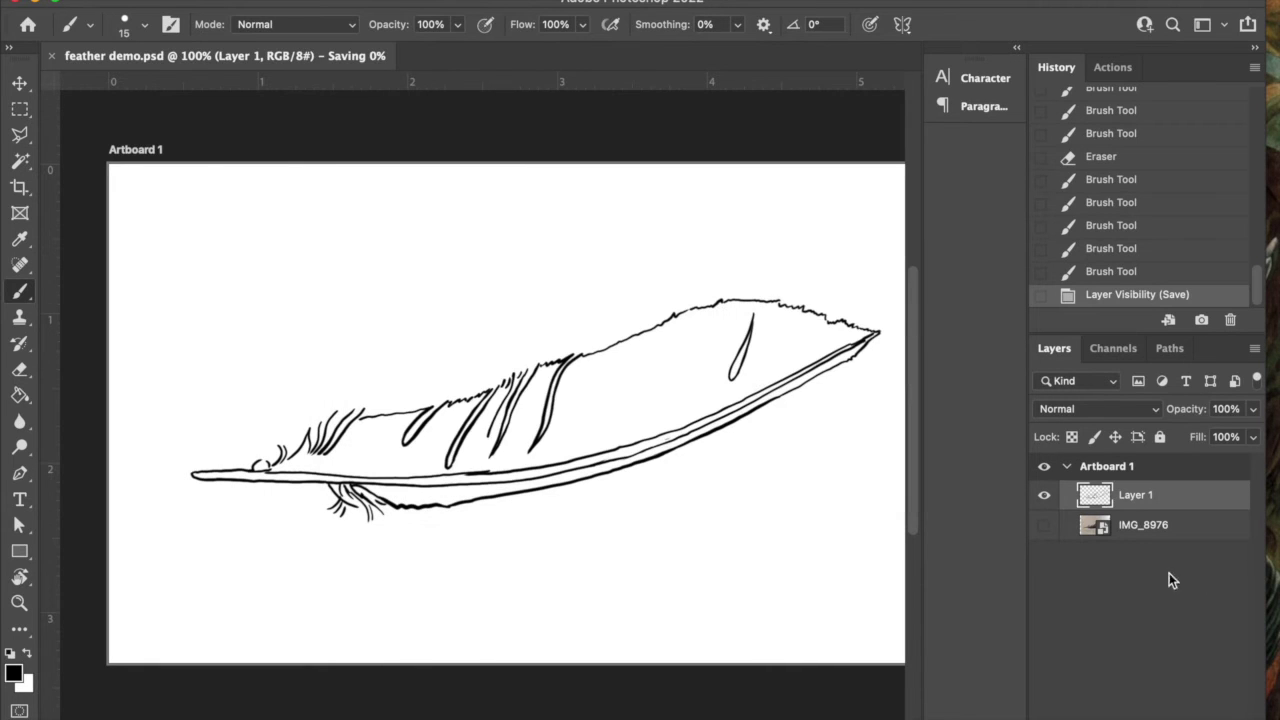
Step: Add a new layer between the line art and the photo layer, and set the foreground colour to a medium blue with hue 212°
{"action": "left_click", "coordinate": [1187, 537]}
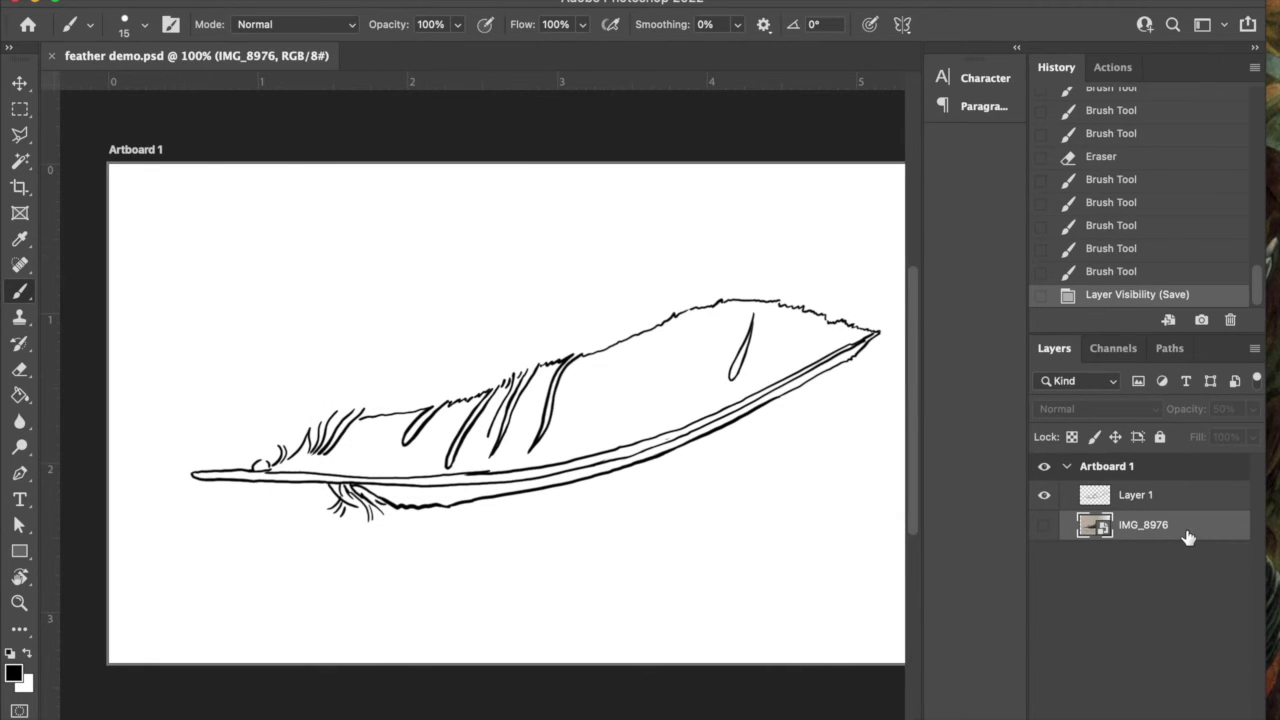
{"action": "key", "text": "super+shift+alt+n"}
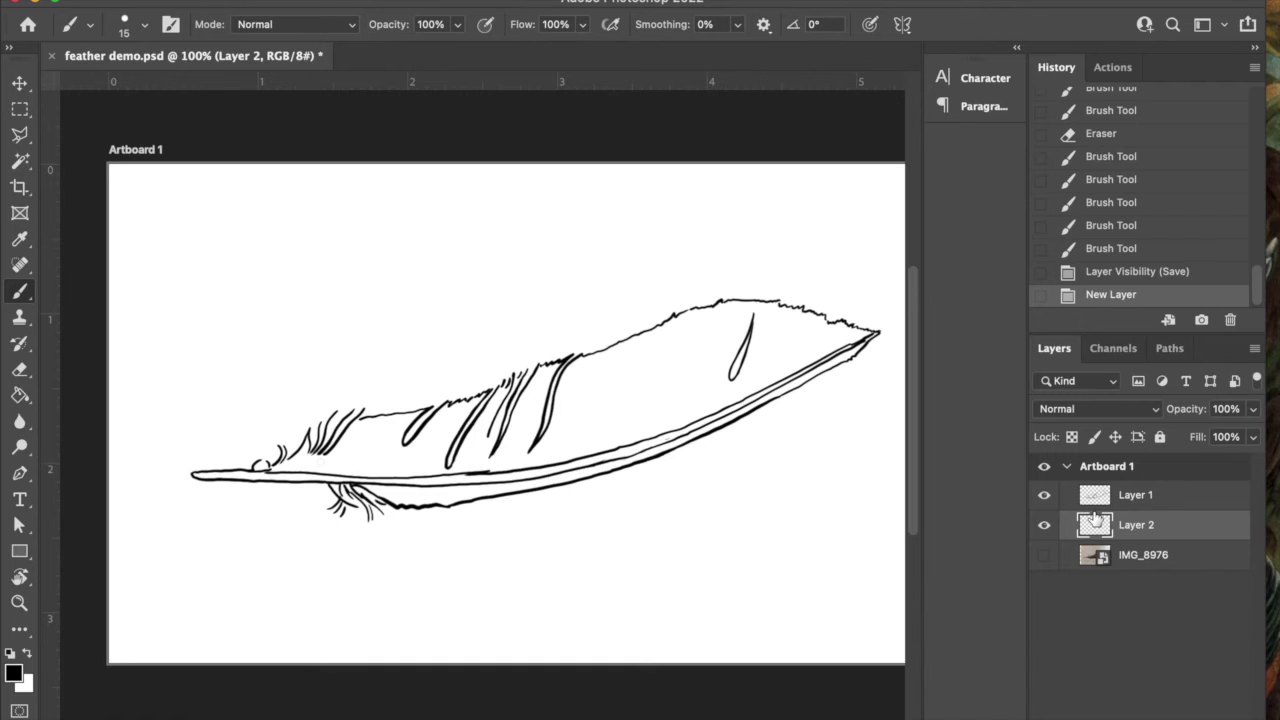
{"action": "left_click", "coordinate": [14, 673]}
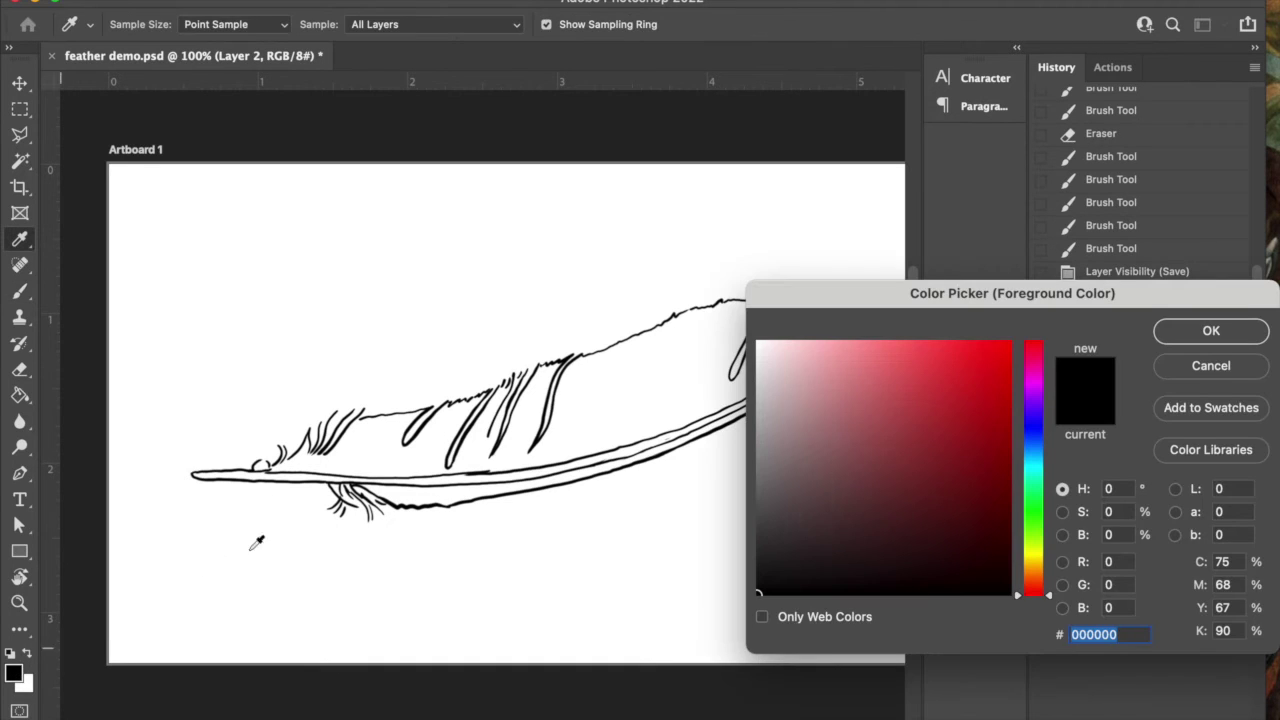
{"action": "left_click", "coordinate": [1031, 445]}
{"action": "left_click", "coordinate": [907, 360]}
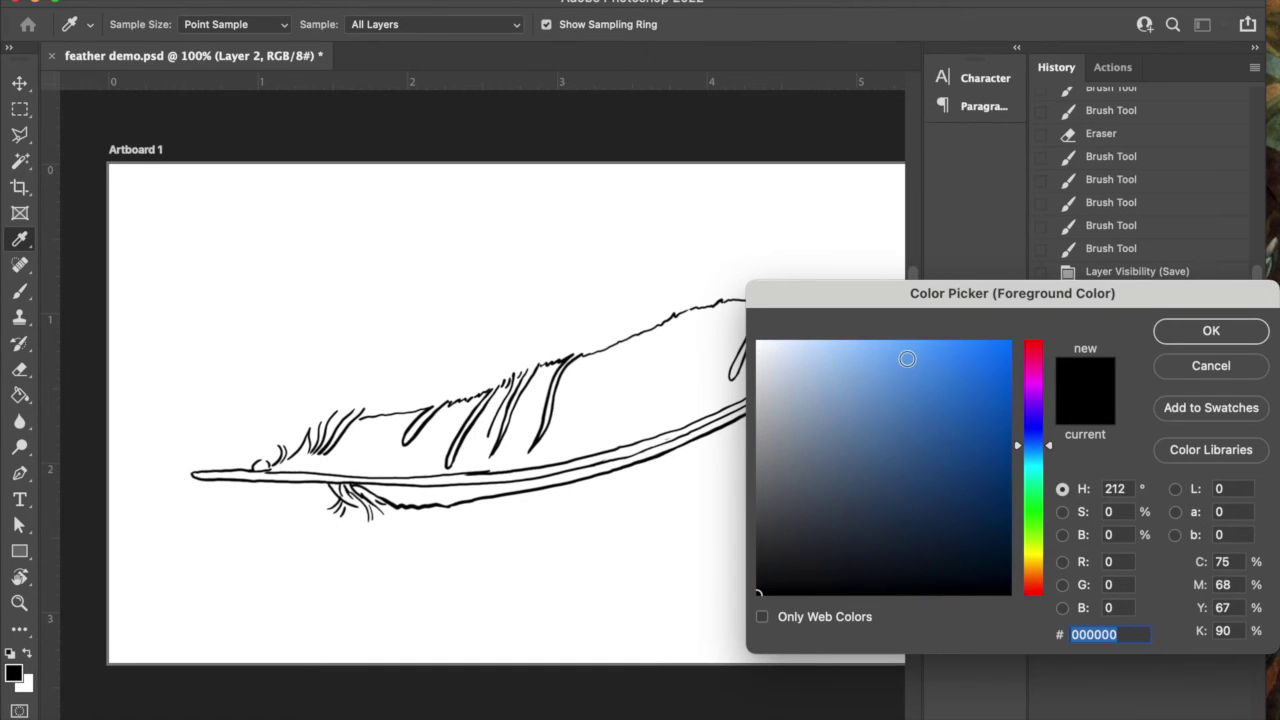
{"action": "left_click", "coordinate": [1160, 331]}
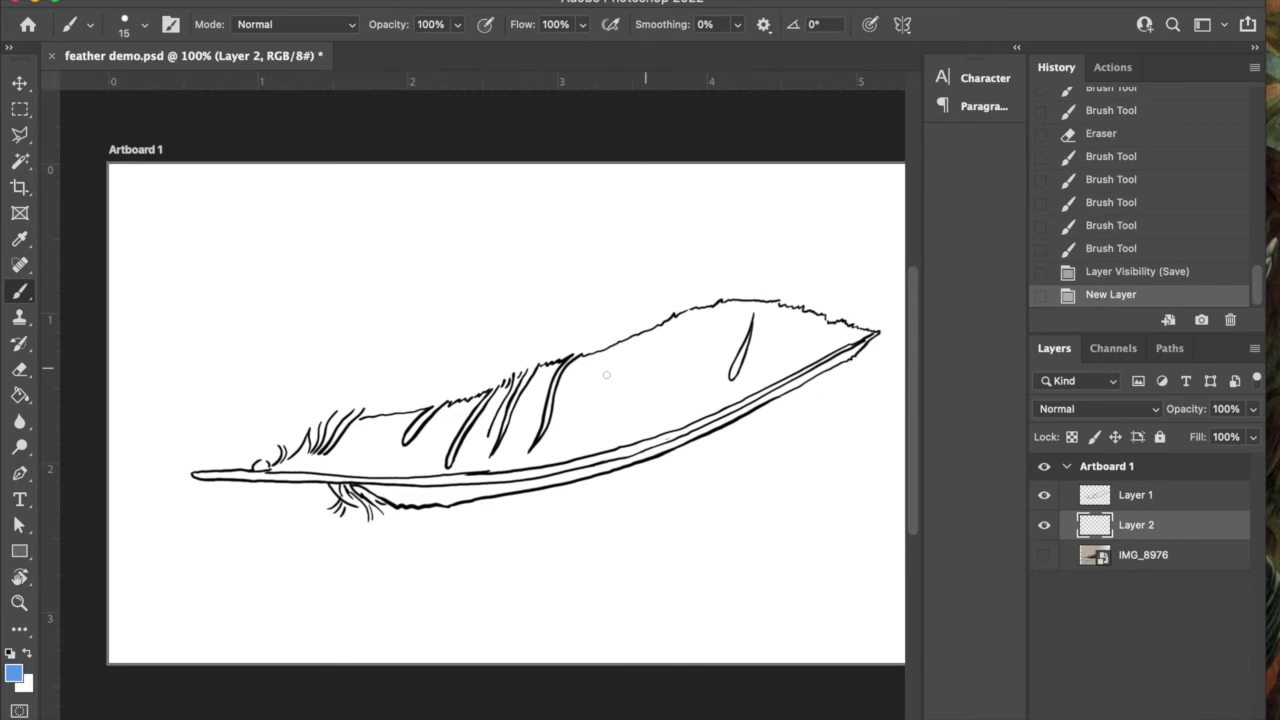
Step: Choose the Soft Round Pressure Opacity brush and set its size to 50 px
{"action": "left_click", "coordinate": [144, 25]}
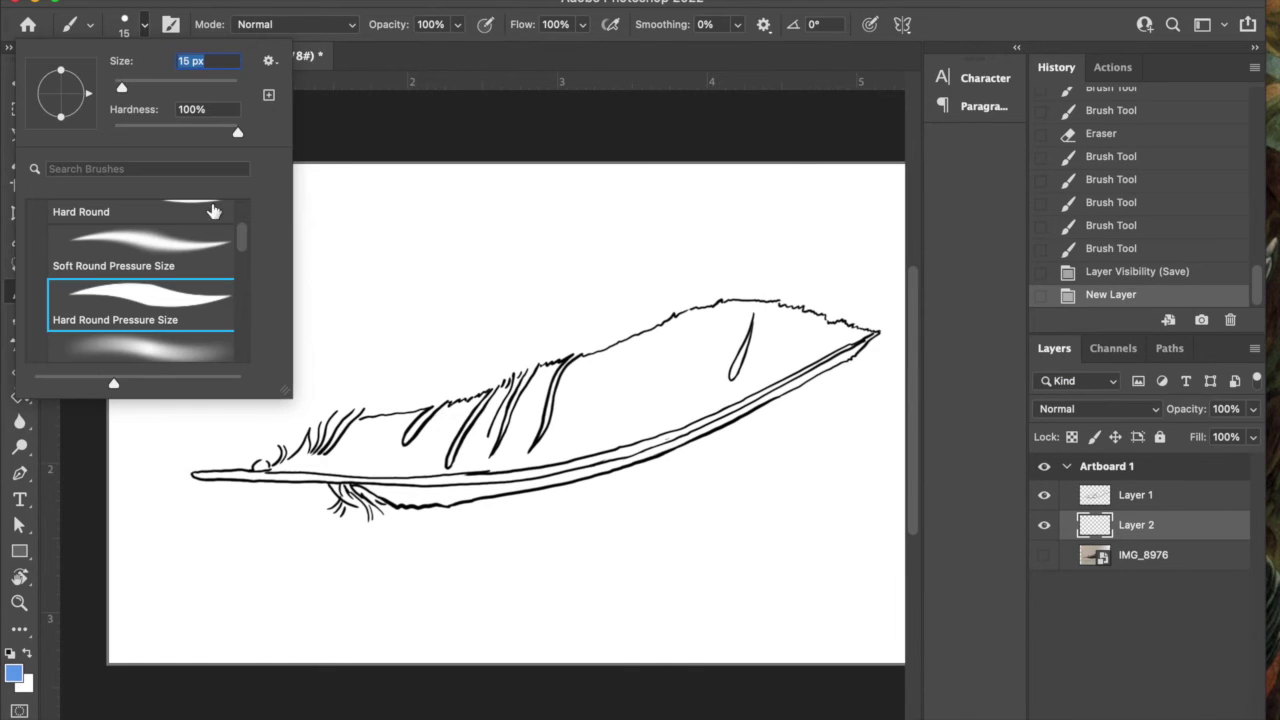
{"action": "scroll", "coordinate": [243, 225], "scroll_direction": "up", "scroll_amount": 1}
{"action": "mouse_move", "coordinate": [242, 219]}
{"action": "left_mouse_down"}
{"action": "mouse_move", "coordinate": [239, 193]}
{"action": "mouse_move", "coordinate": [241, 251]}
{"action": "left_mouse_up"}
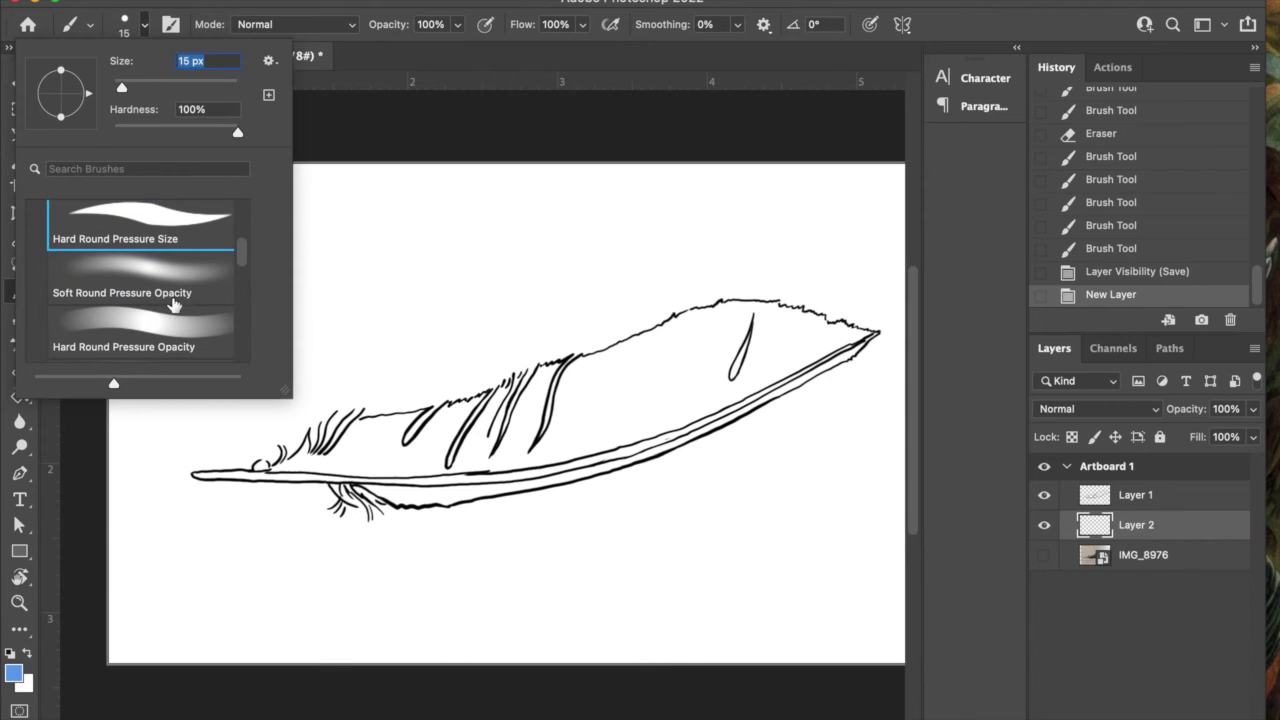
{"action": "left_click", "coordinate": [176, 284]}
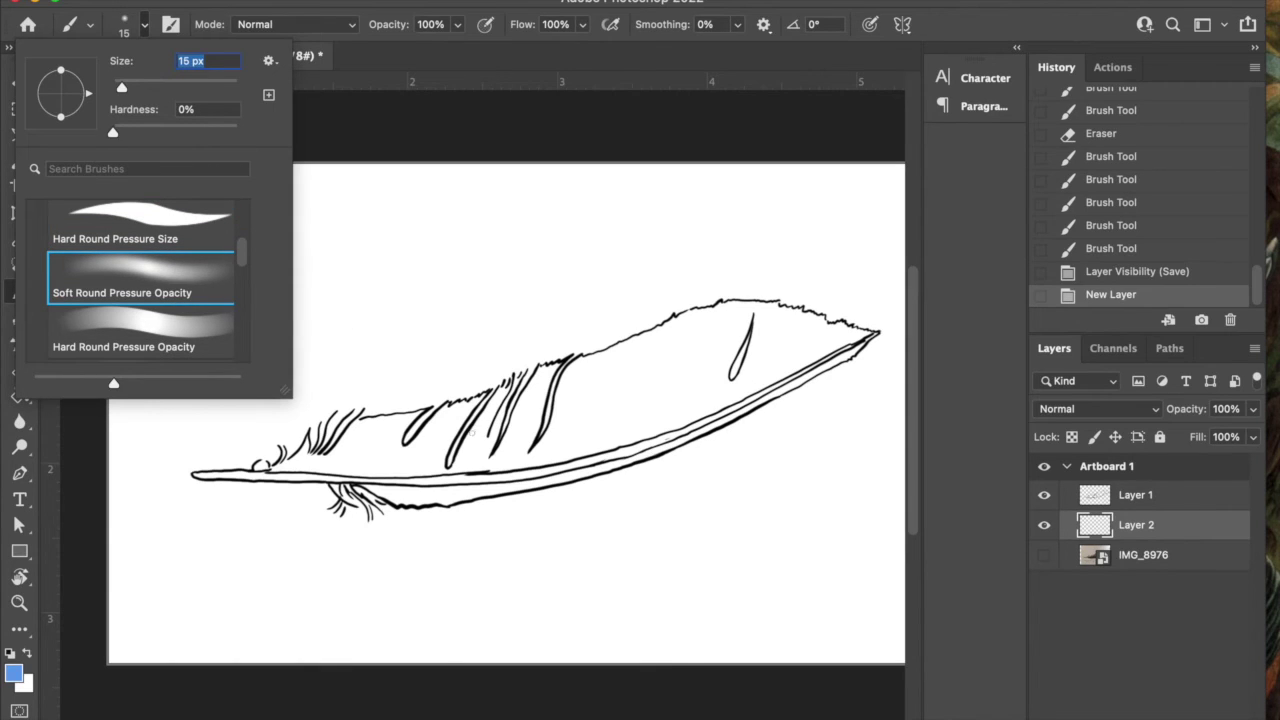
{"action": "double_click", "coordinate": [185, 61]}
{"action": "type", "text": "50"}
{"action": "key", "text": "Return"}
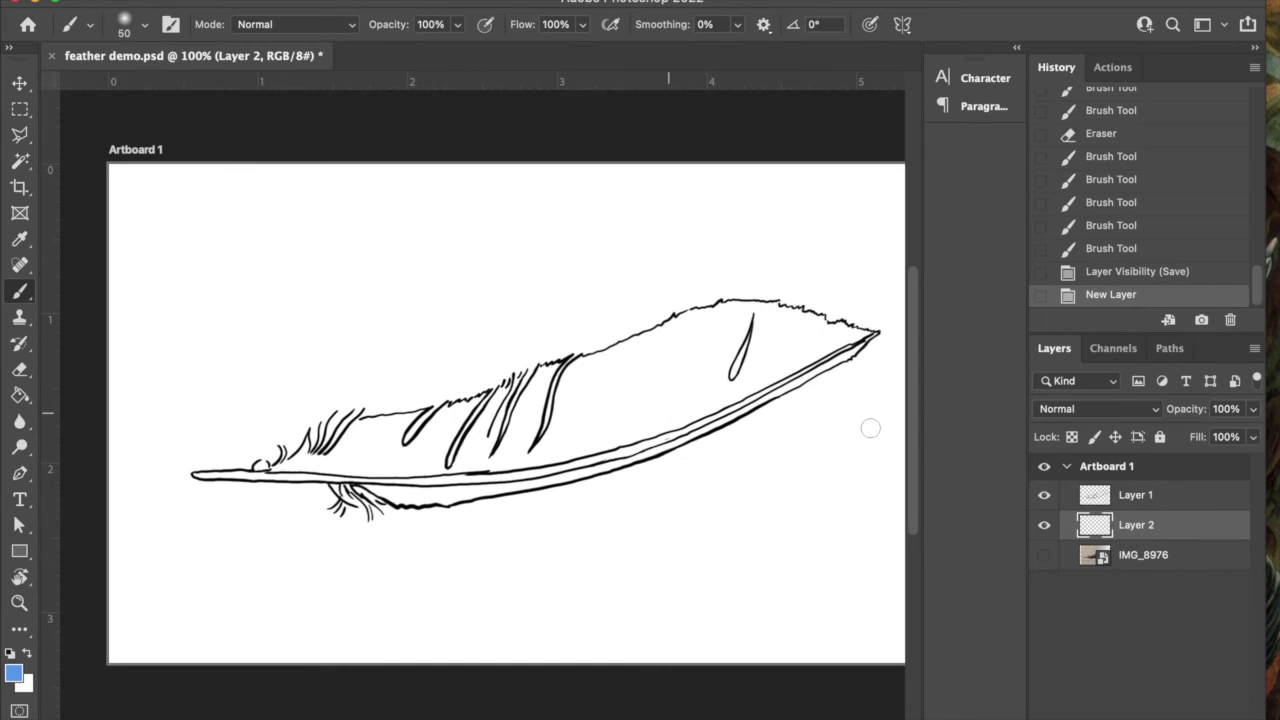
Step: Select the narrow vane area below the shaft on Layer 1 with the Magic Wand
{"action": "left_click", "coordinate": [1105, 505]}
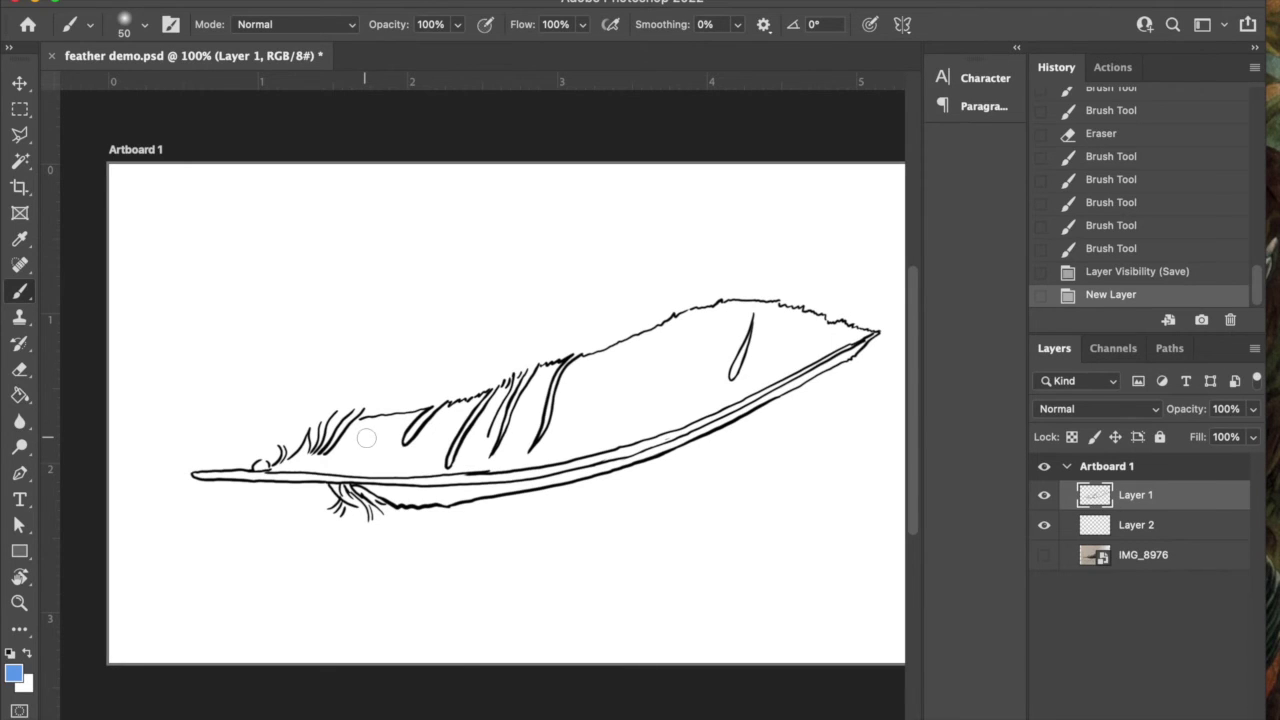
{"action": "left_click", "coordinate": [20, 161]}
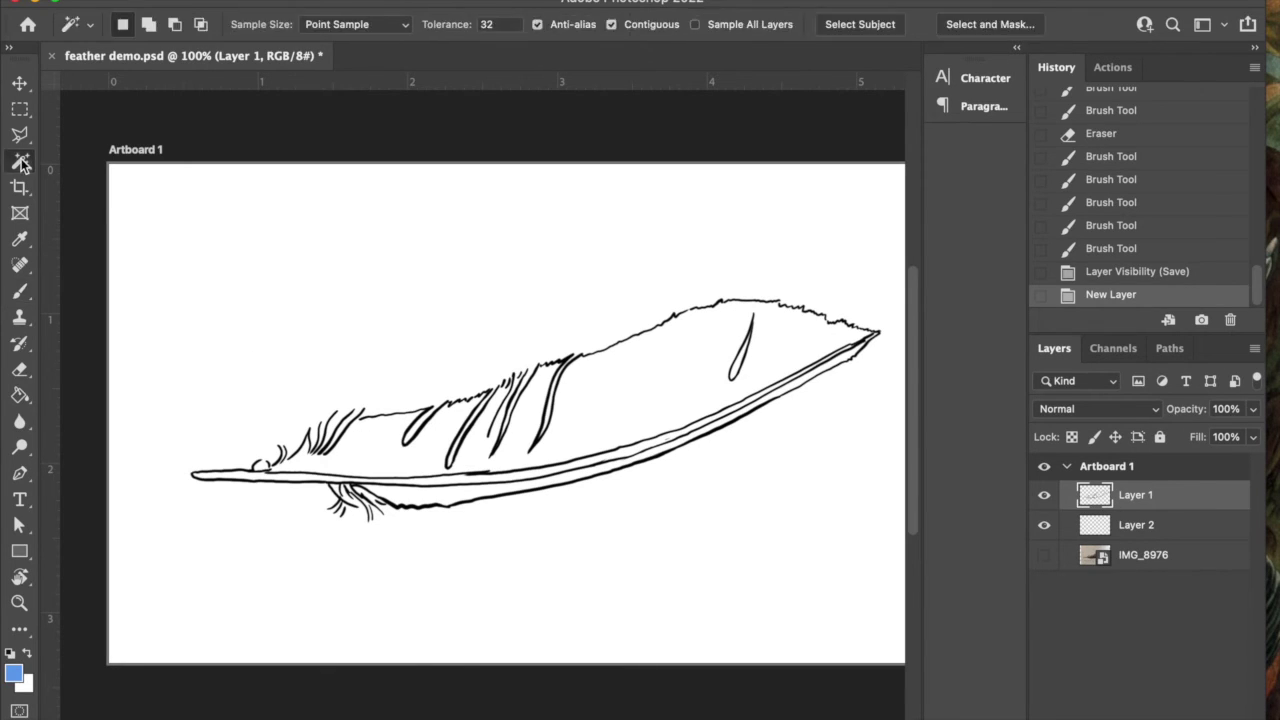
{"action": "left_click", "coordinate": [412, 497]}
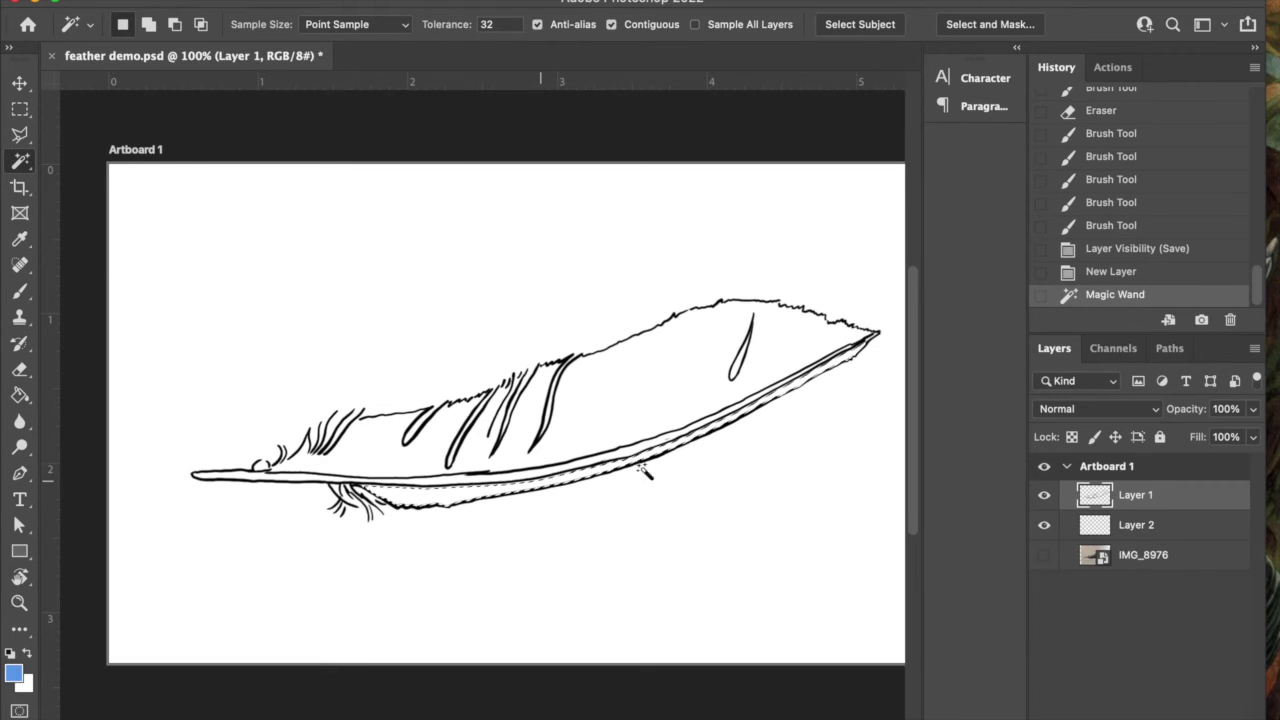
Step: Expand the narrow vane selection by 1 pixel
{"action": "left_click", "coordinate": [245, 0]}
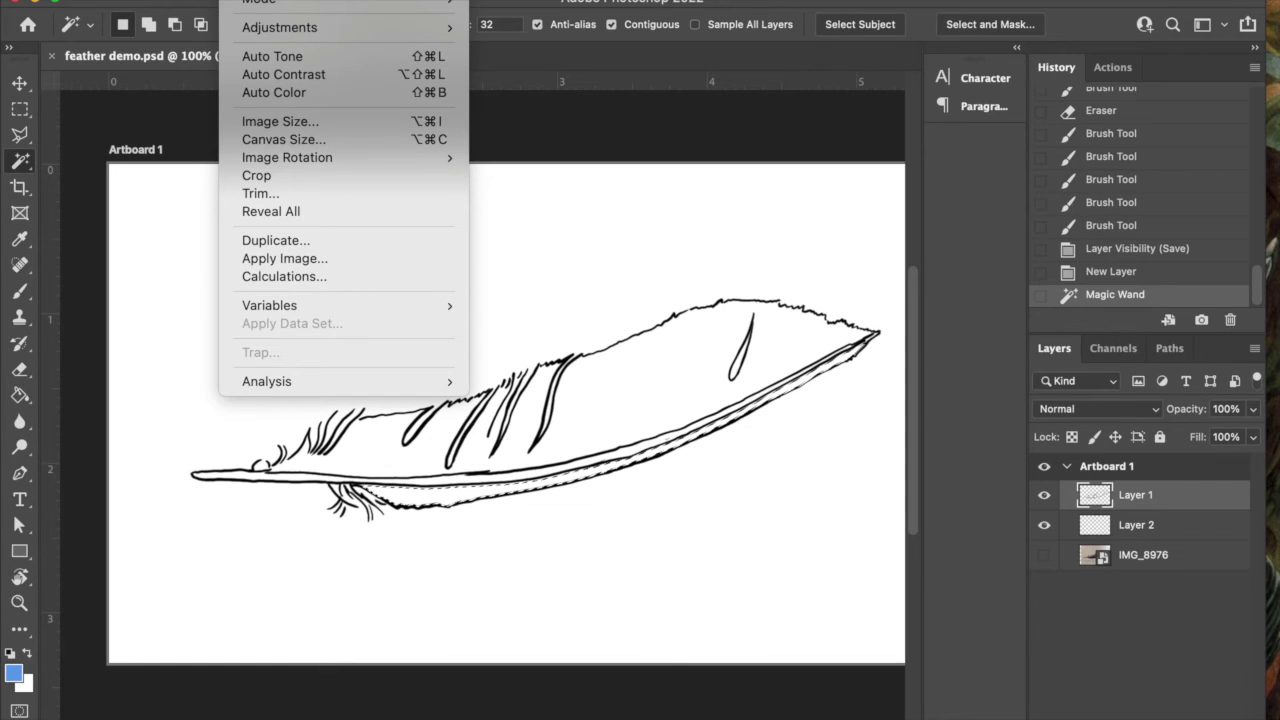
{"action": "mouse_move", "coordinate": [300, 0]}
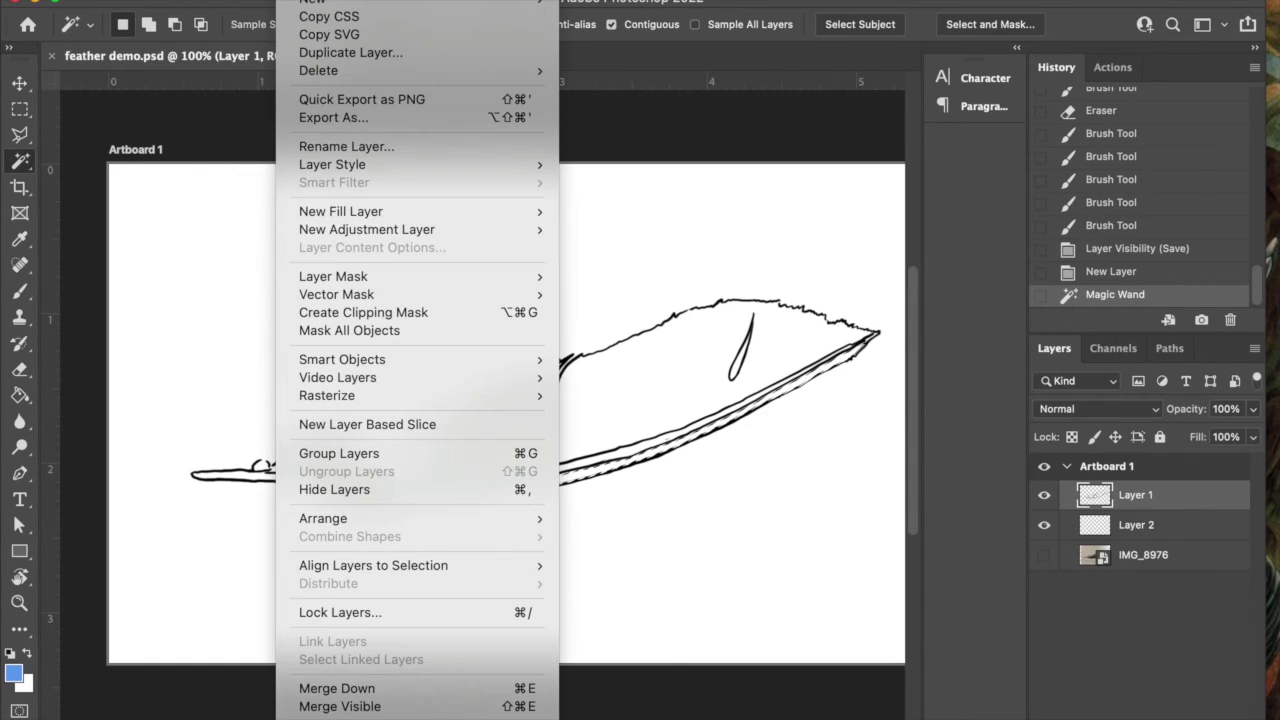
{"action": "mouse_move", "coordinate": [190, 0]}
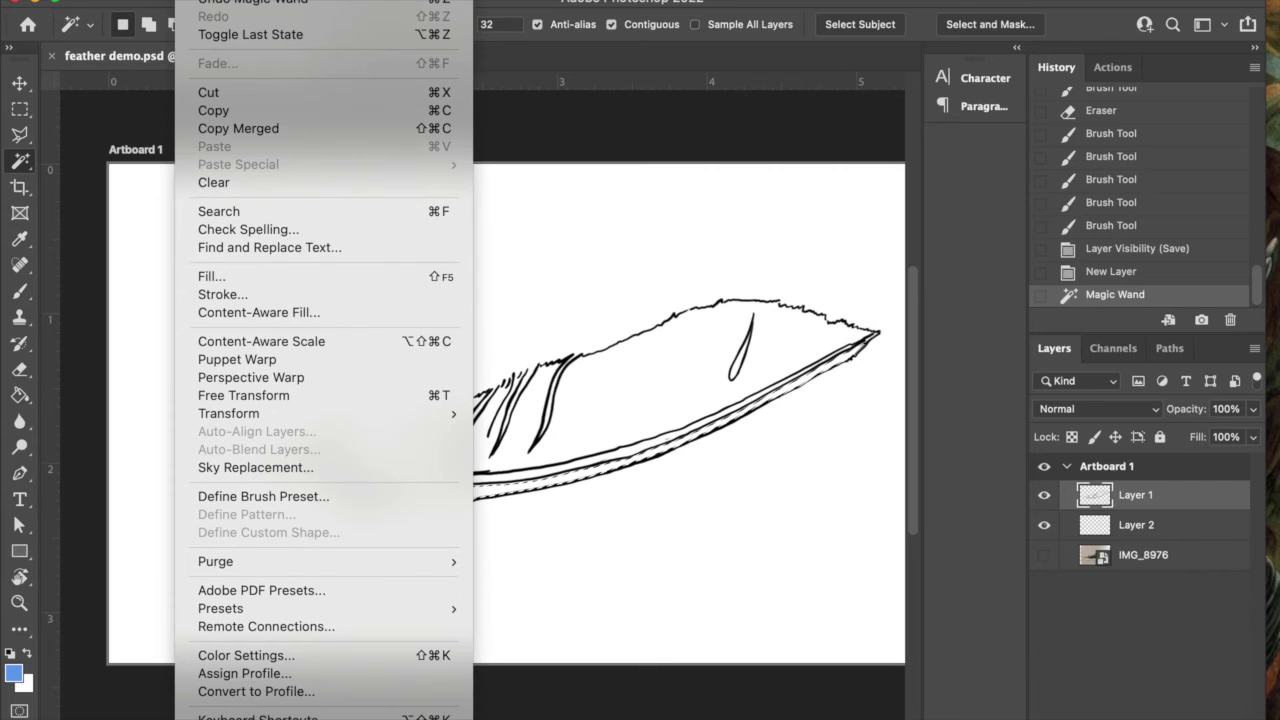
{"action": "mouse_move", "coordinate": [395, 0]}
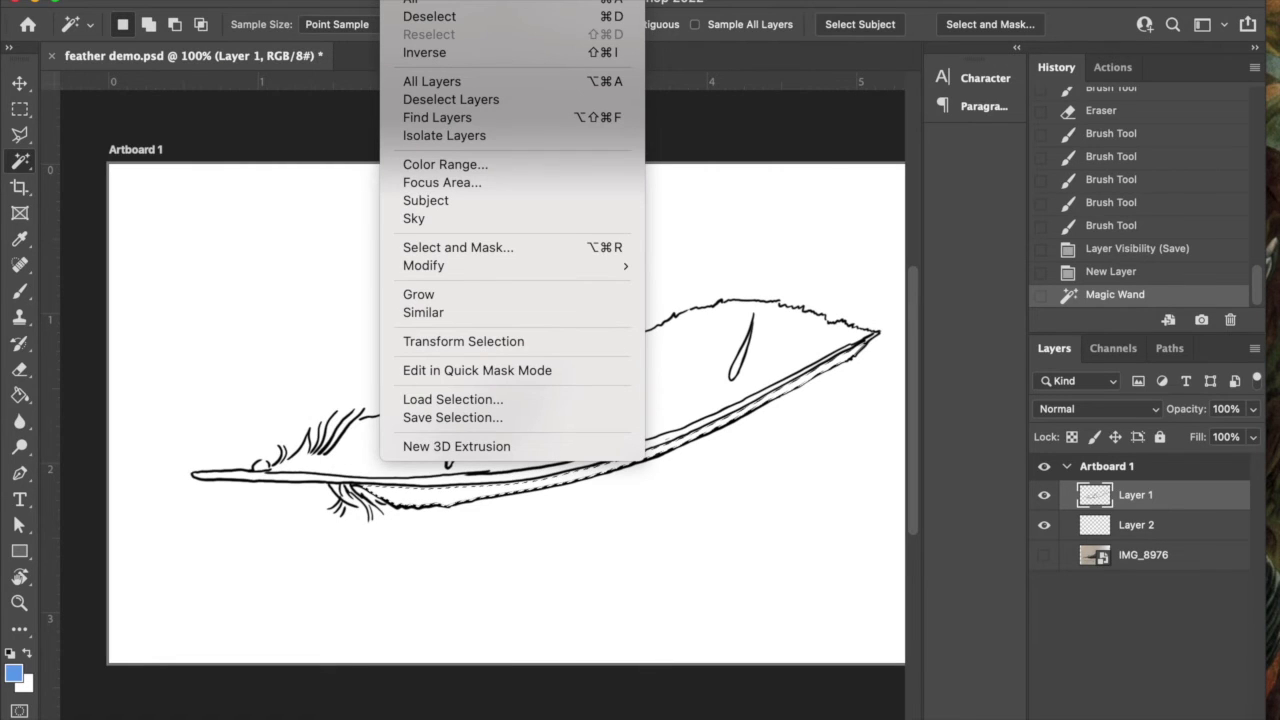
{"action": "mouse_move", "coordinate": [476, 263]}
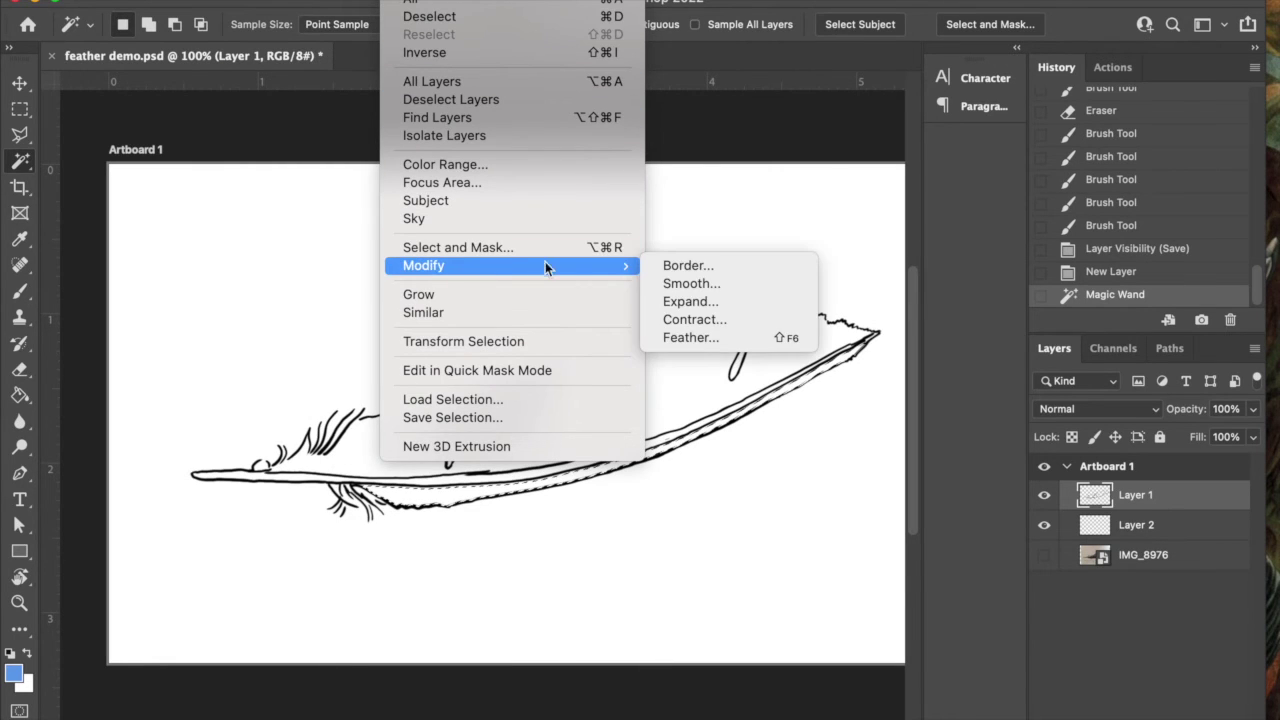
{"action": "left_click", "coordinate": [712, 302]}
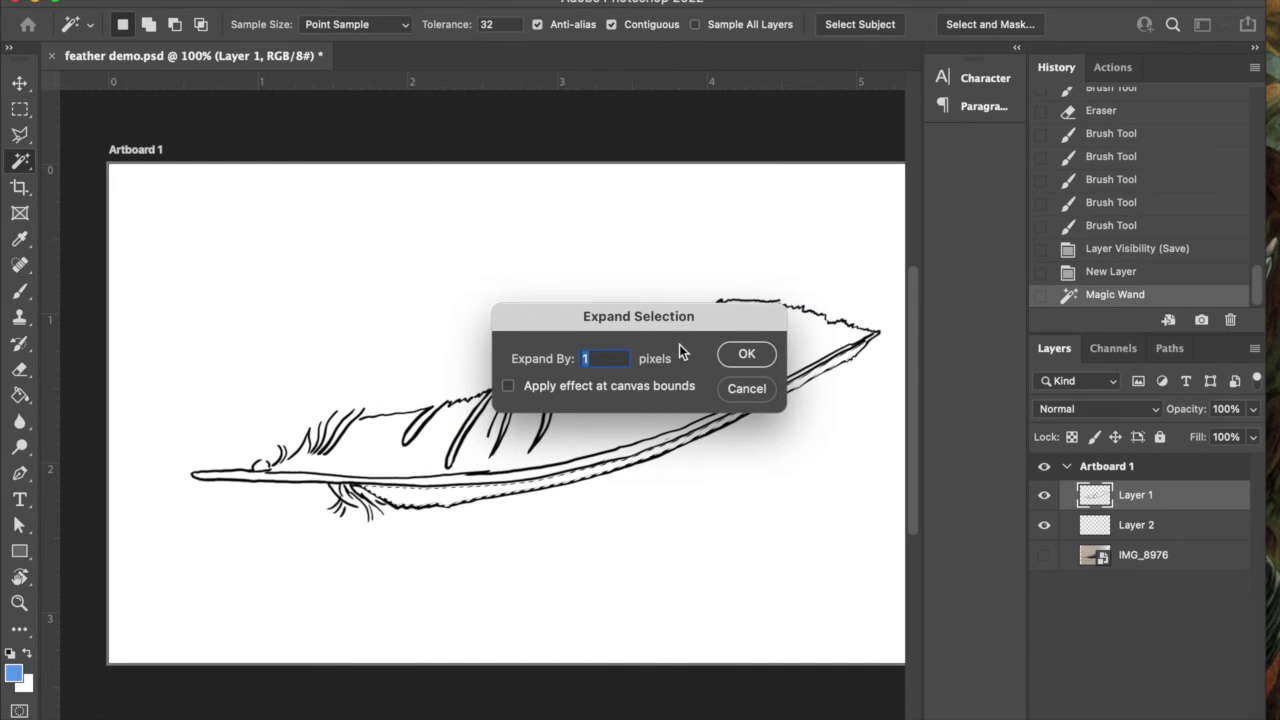
{"action": "left_click", "coordinate": [763, 353]}
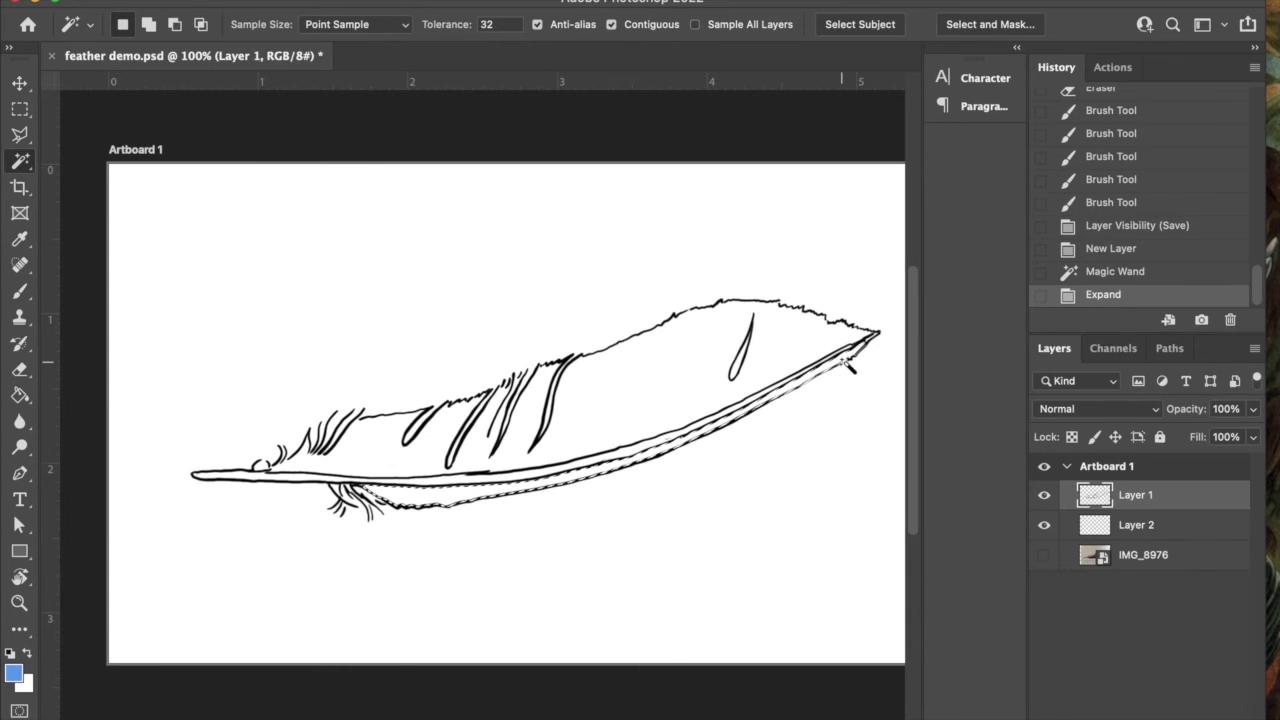
Step: Enlarge the brush to 100 px and paint the selected lower vane solid blue on Layer 2
{"action": "left_click", "coordinate": [1136, 529]}
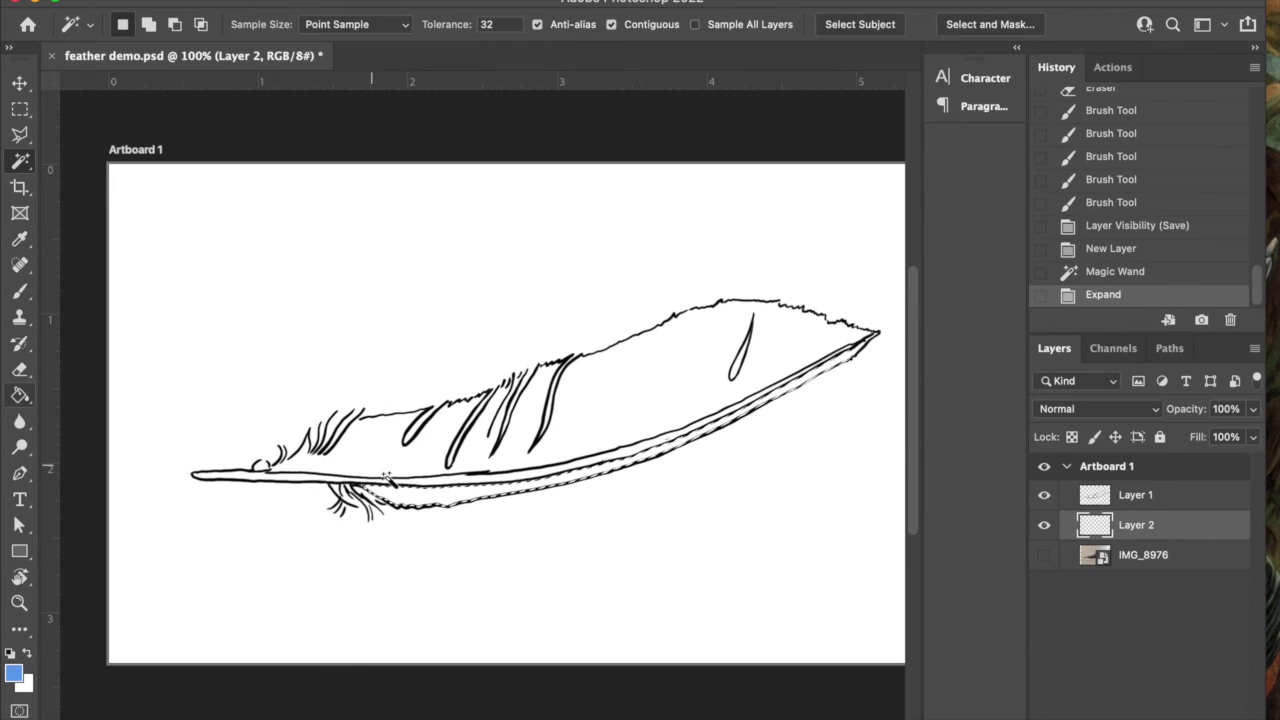
{"action": "key", "text": "b"}
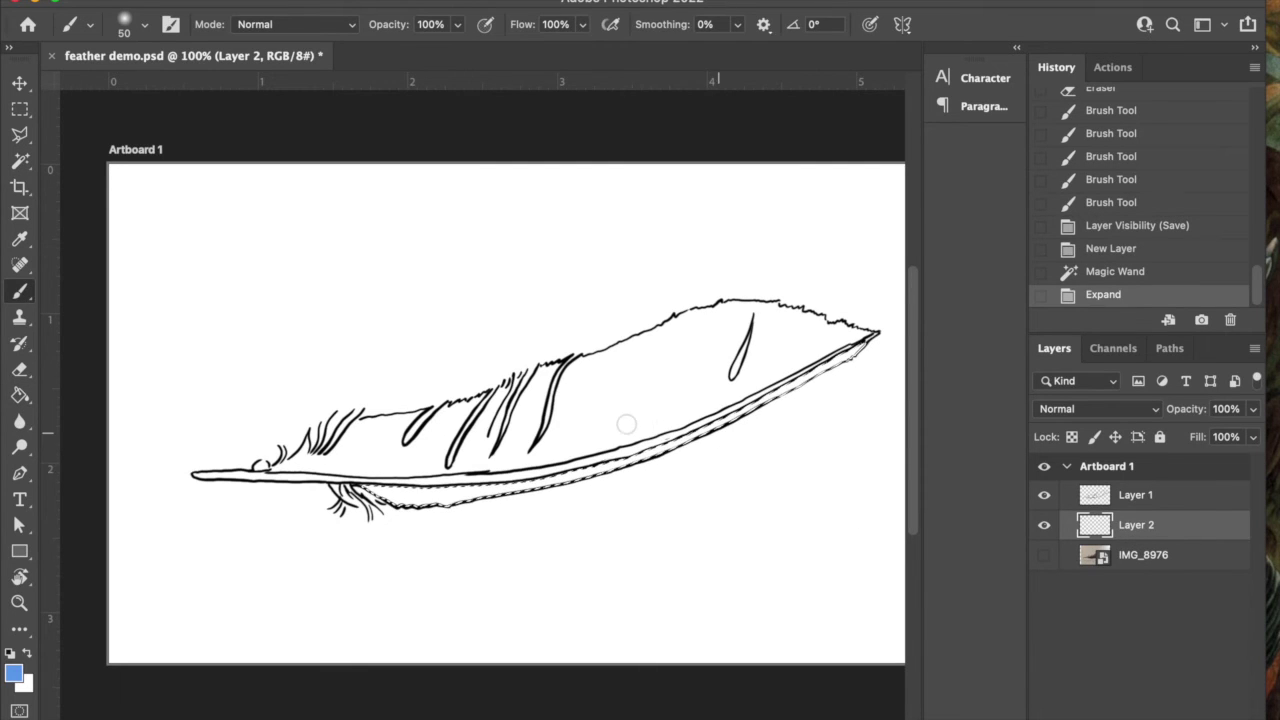
{"action": "key", "text": "bracketright"}
{"action": "key", "text": "bracketright"}
{"action": "key", "text": "bracketright"}
{"action": "key", "text": "bracketright"}
{"action": "key", "text": "bracketright"}
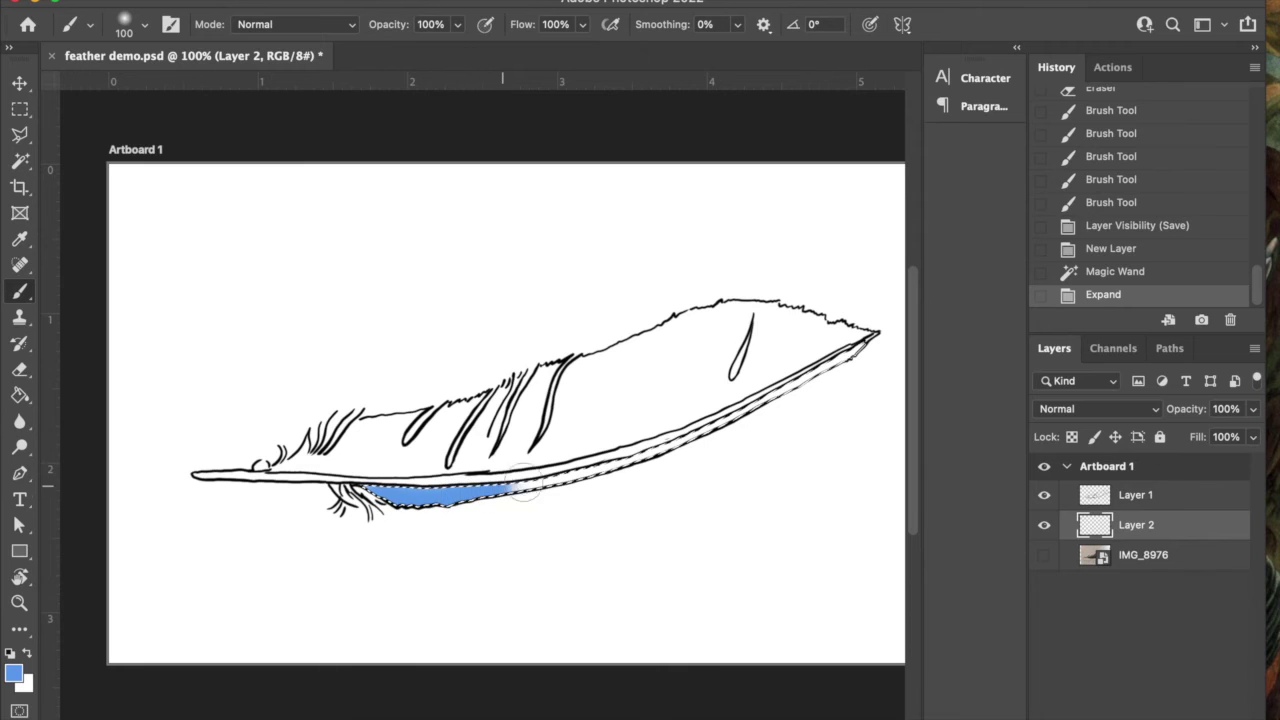
{"action": "mouse_move", "coordinate": [812, 377]}
{"action": "left_mouse_down"}
{"action": "mouse_move", "coordinate": [875, 336]}
{"action": "mouse_move", "coordinate": [858, 356]}
{"action": "left_mouse_up"}
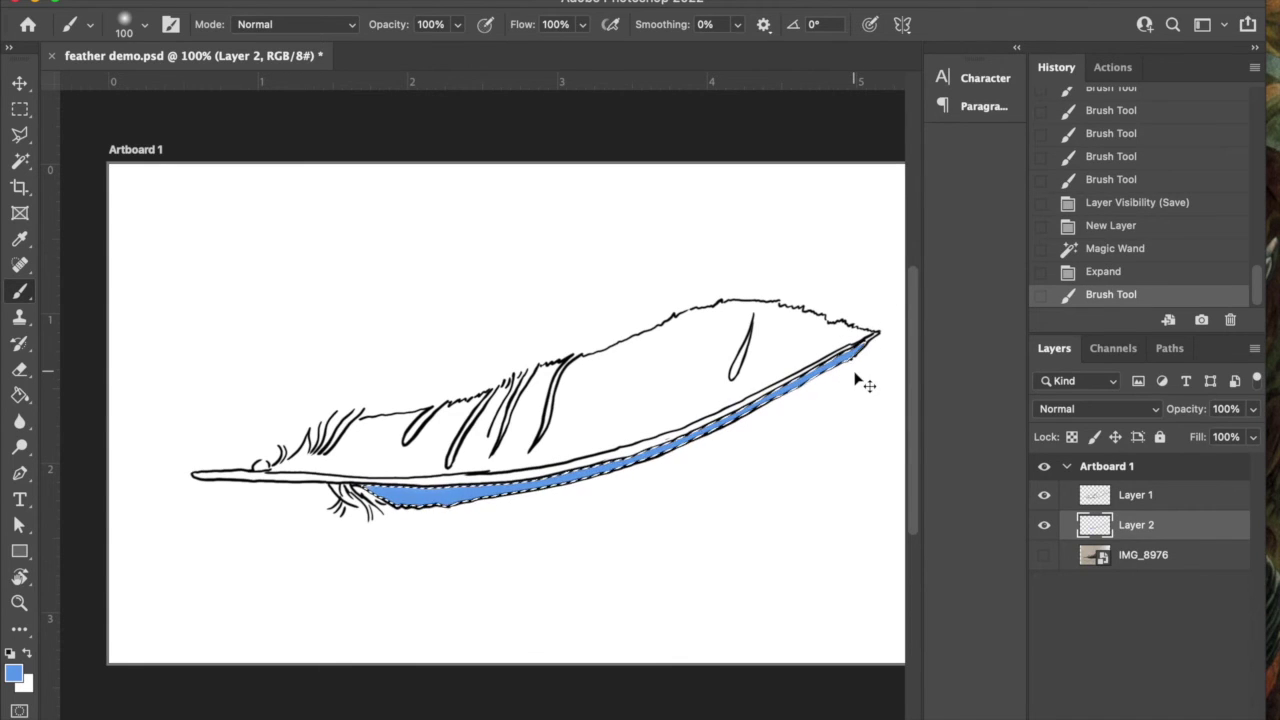
Step: Clear the selection and check the blue fill against the line art by hiding and reshowing Layer 2 and Layer 1 in turn
{"action": "key", "text": "super+d"}
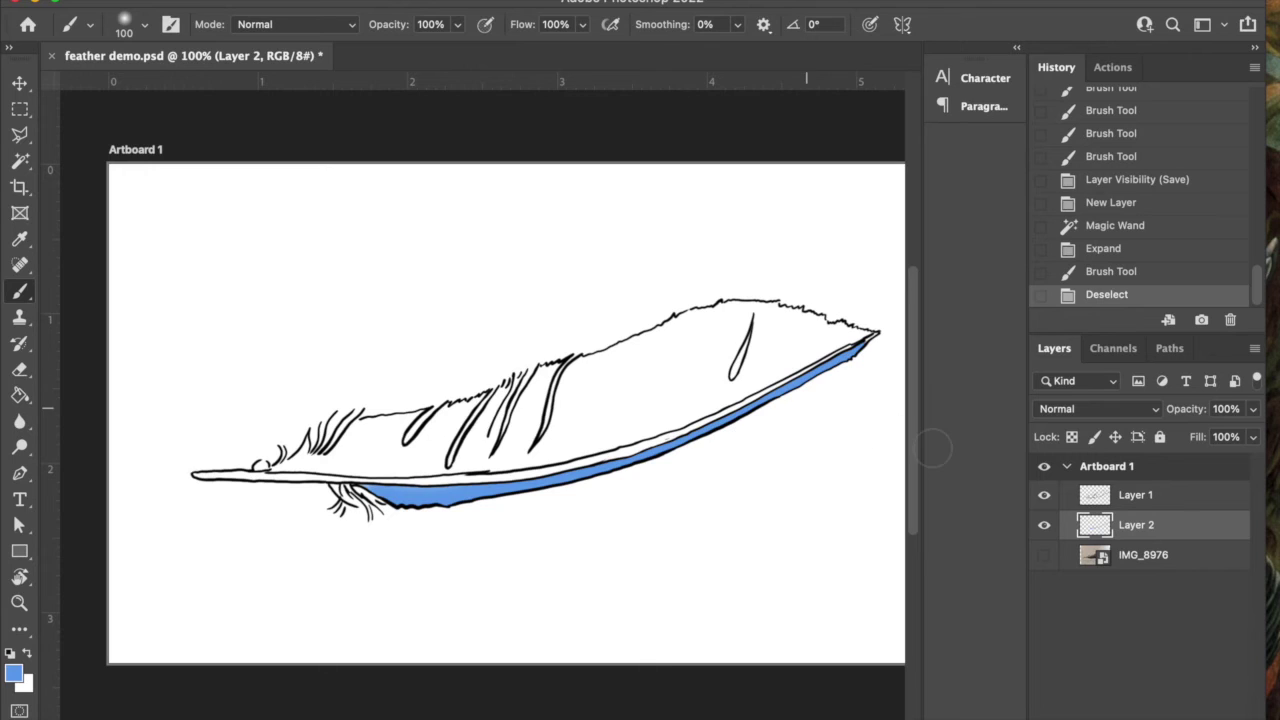
{"action": "left_click", "coordinate": [1045, 522]}
{"action": "left_click", "coordinate": [1045, 524]}
{"action": "left_click", "coordinate": [1045, 525]}
{"action": "left_click", "coordinate": [1046, 524]}
{"action": "left_click", "coordinate": [1046, 497]}
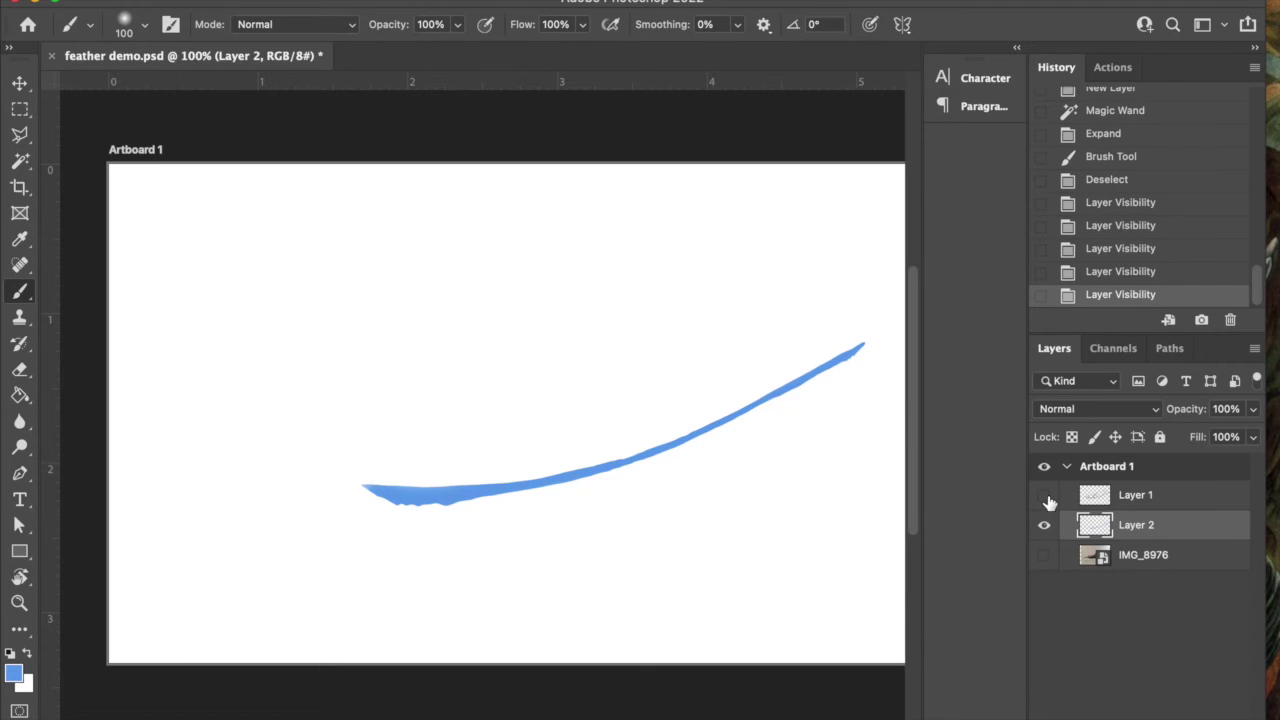
{"action": "left_click", "coordinate": [1046, 497]}
{"action": "left_click", "coordinate": [1046, 498]}
{"action": "left_click", "coordinate": [1046, 498]}
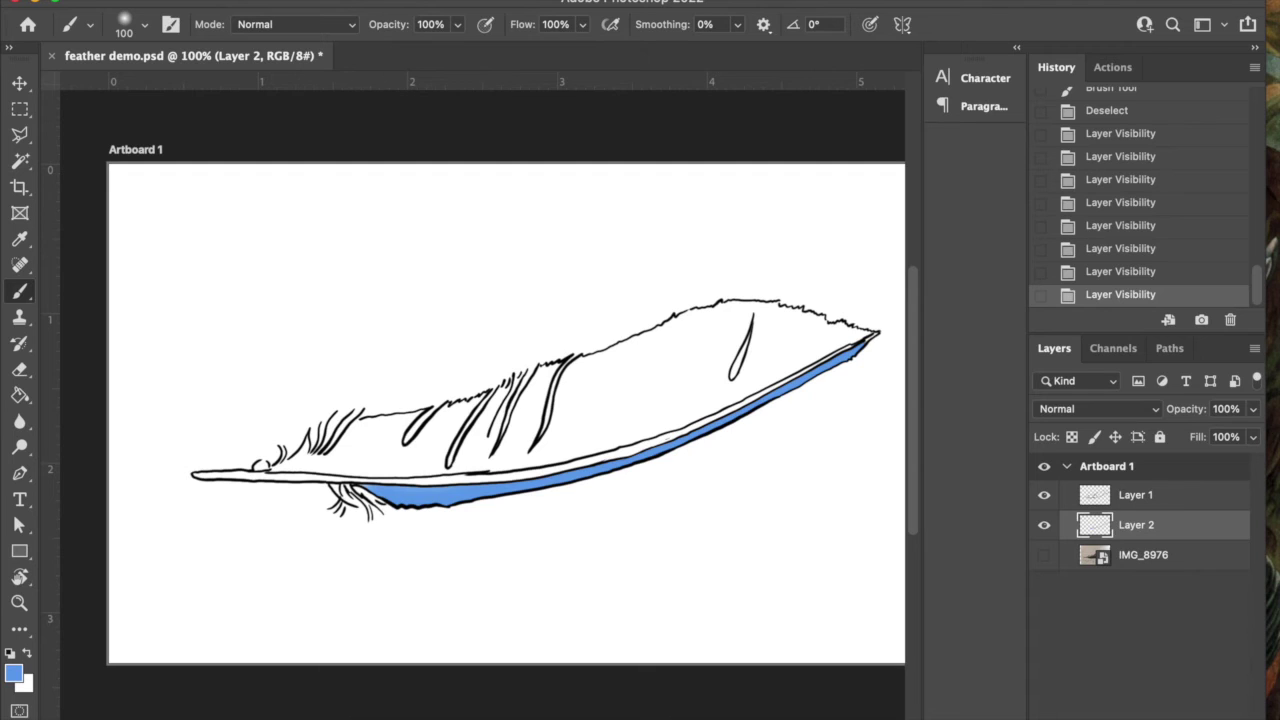
Step: Try a Hue/Saturation adjustment on Layer 2 with hue +22, saturation +26 and lightness -50
{"action": "left_click", "coordinate": [299, 0]}
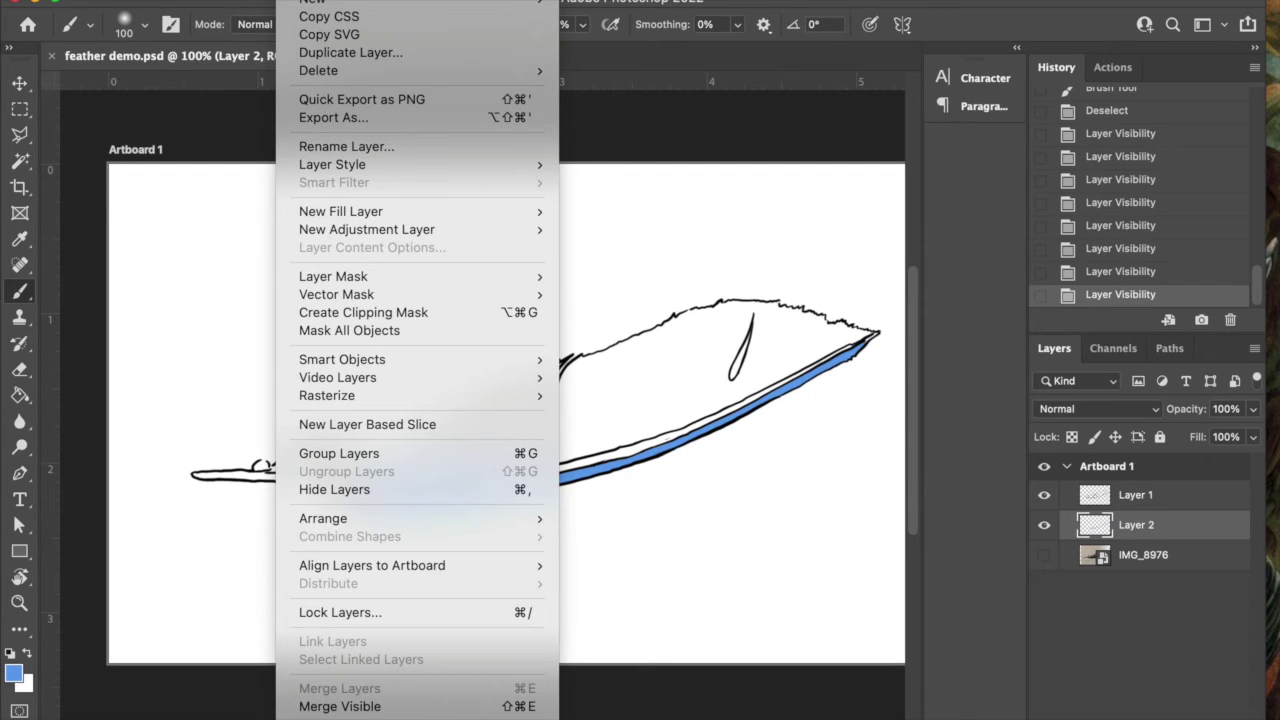
{"action": "mouse_move", "coordinate": [246, 0]}
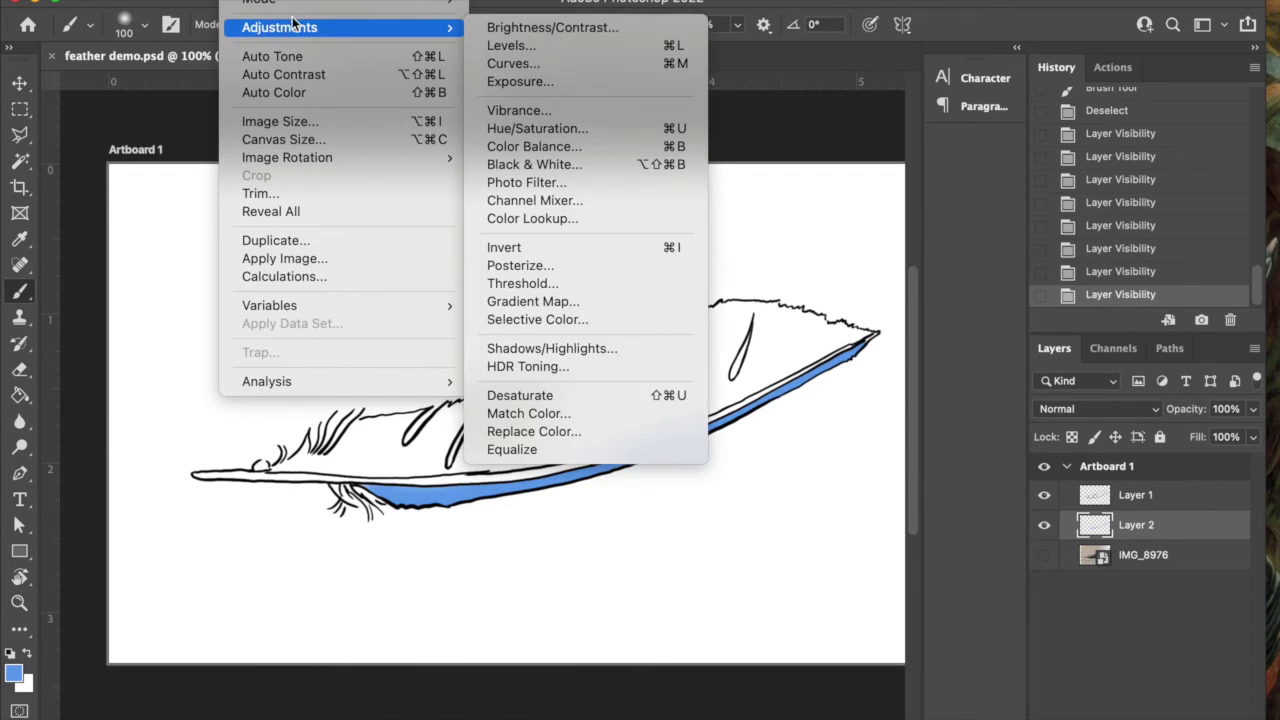
{"action": "mouse_move", "coordinate": [423, 27]}
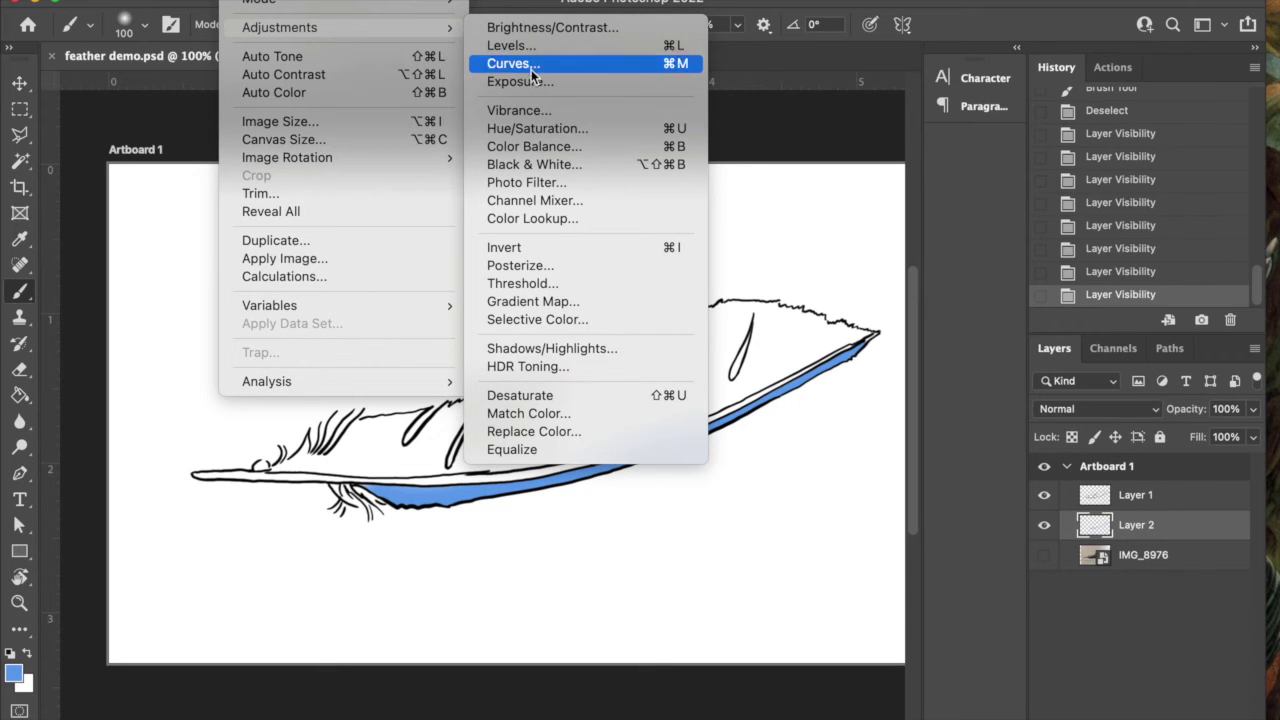
{"action": "left_click", "coordinate": [538, 128]}
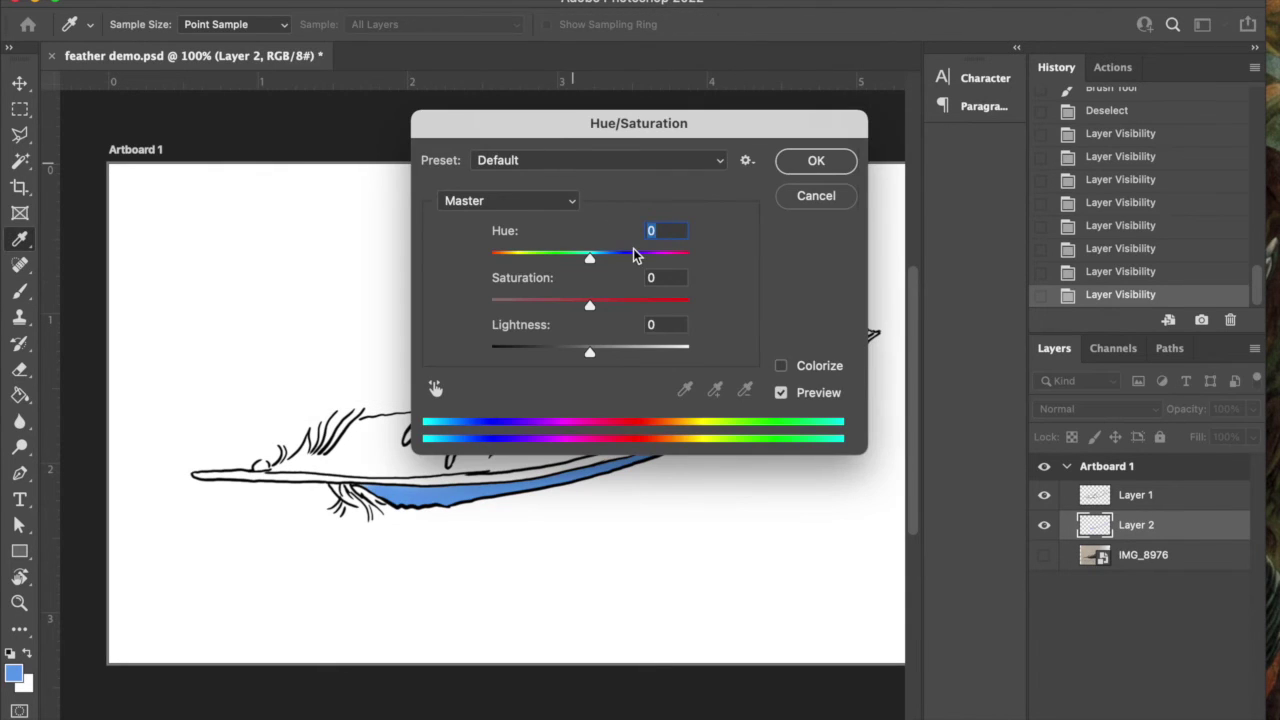
{"action": "left_click_drag", "start_coordinate": [622, 128], "coordinate": [742, 6]}
{"action": "left_click_drag", "start_coordinate": [706, 138], "coordinate": [731, 131]}
{"action": "mouse_move", "coordinate": [709, 179]}
{"action": "left_mouse_down"}
{"action": "mouse_move", "coordinate": [763, 177]}
{"action": "mouse_move", "coordinate": [695, 238]}
{"action": "mouse_move", "coordinate": [703, 229]}
{"action": "mouse_move", "coordinate": [660, 230]}
{"action": "mouse_move", "coordinate": [674, 221]}
{"action": "left_mouse_up"}
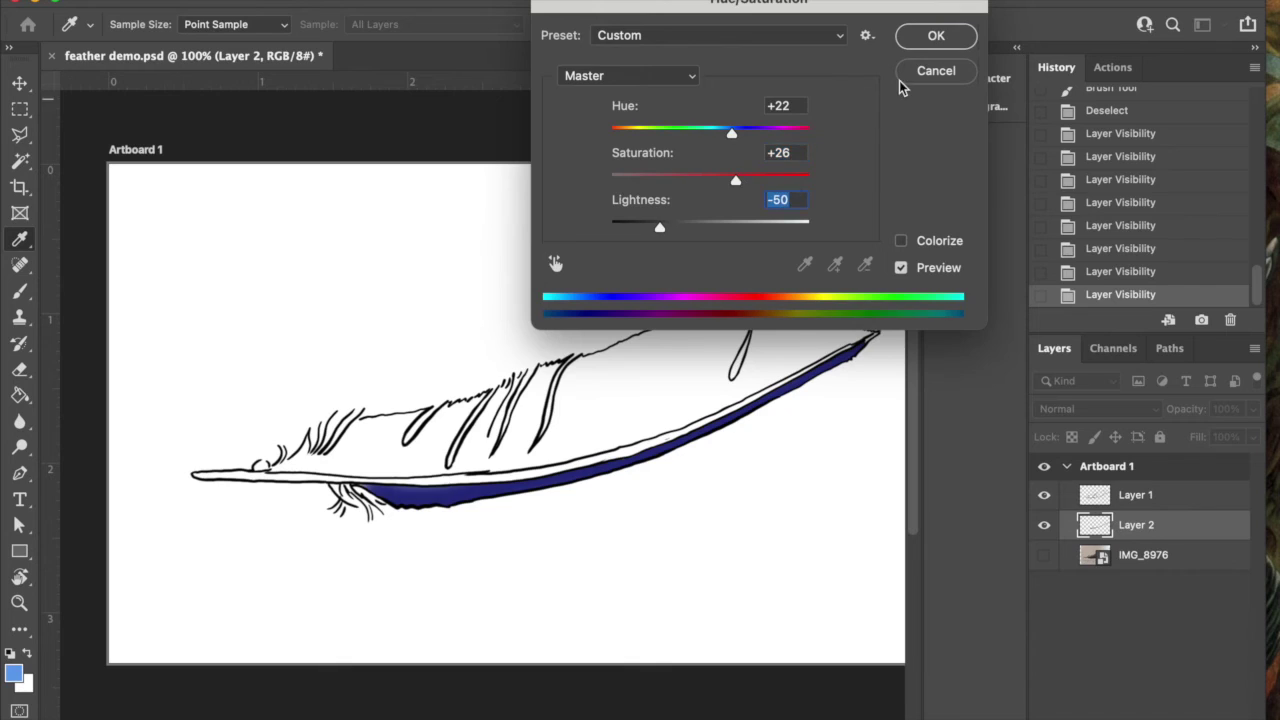
{"action": "left_click", "coordinate": [915, 72]}
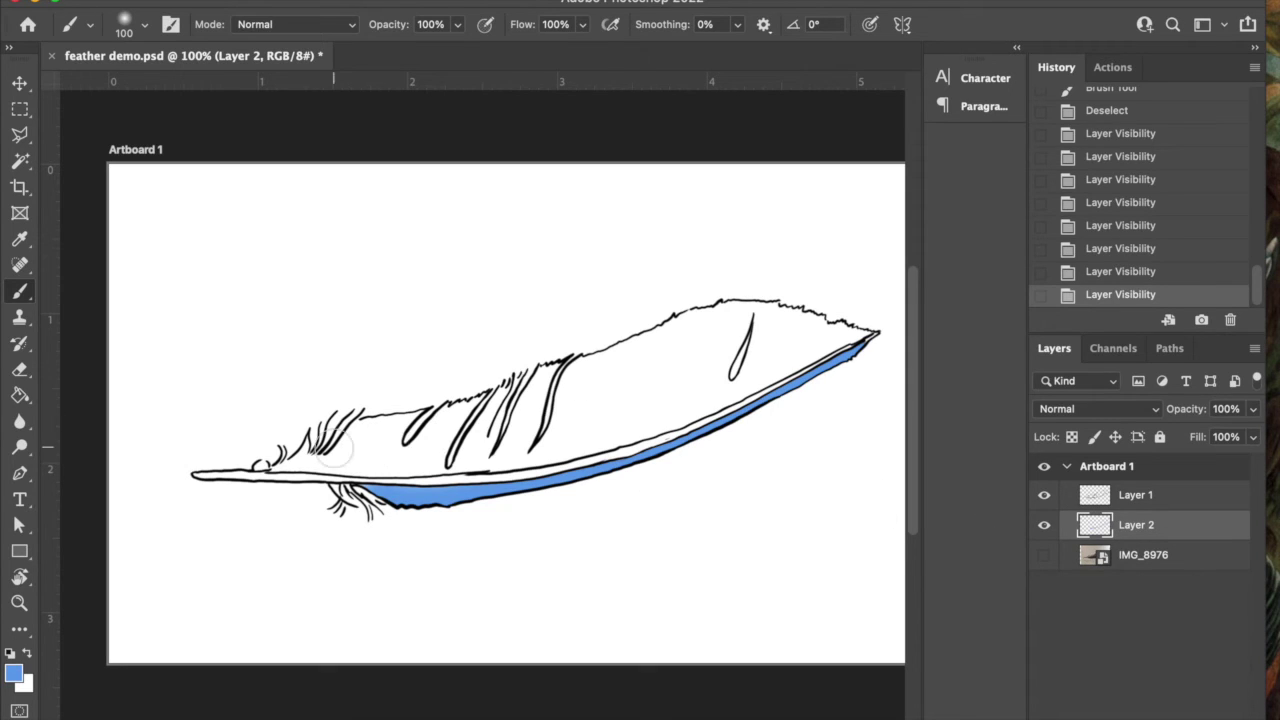
Step: Reduce the brush to 50 px and paint soft blue at the quill end of the upper vane on Layer 2
{"action": "scroll", "coordinate": [337, 447], "scroll_direction": "up", "scroll_amount": 3}
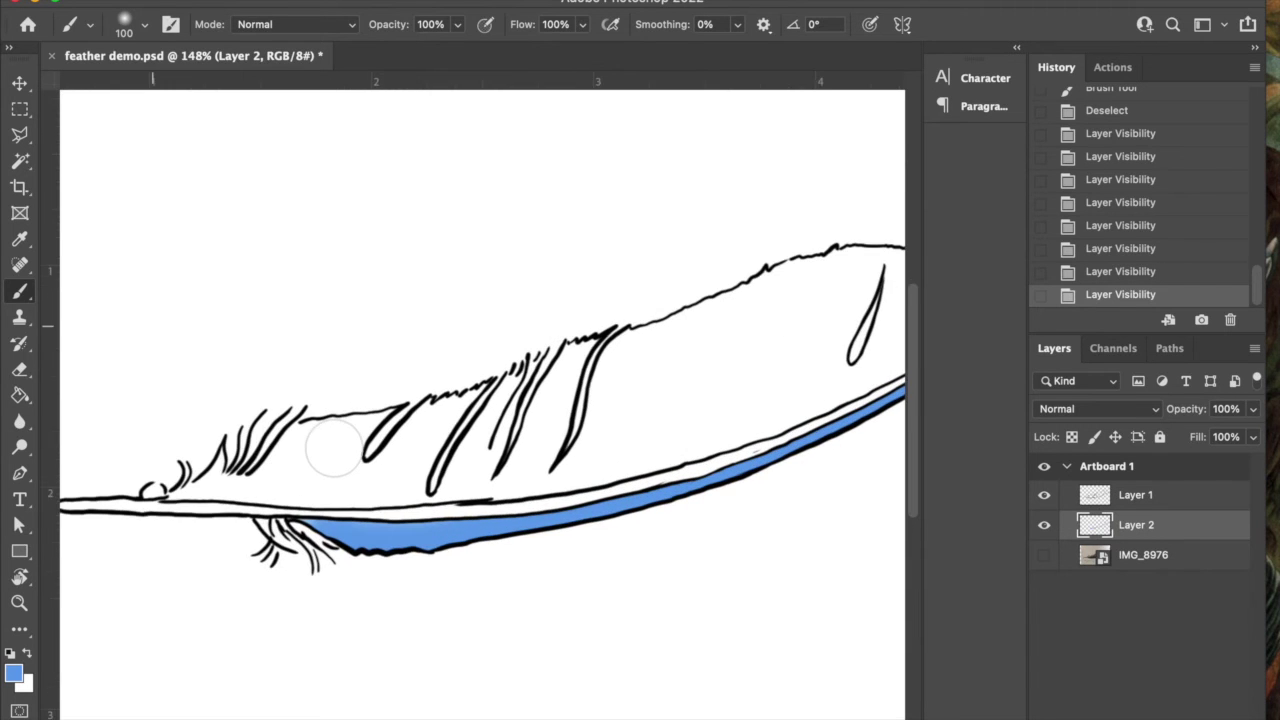
{"action": "scroll", "coordinate": [334, 447], "scroll_direction": "up", "scroll_amount": 2}
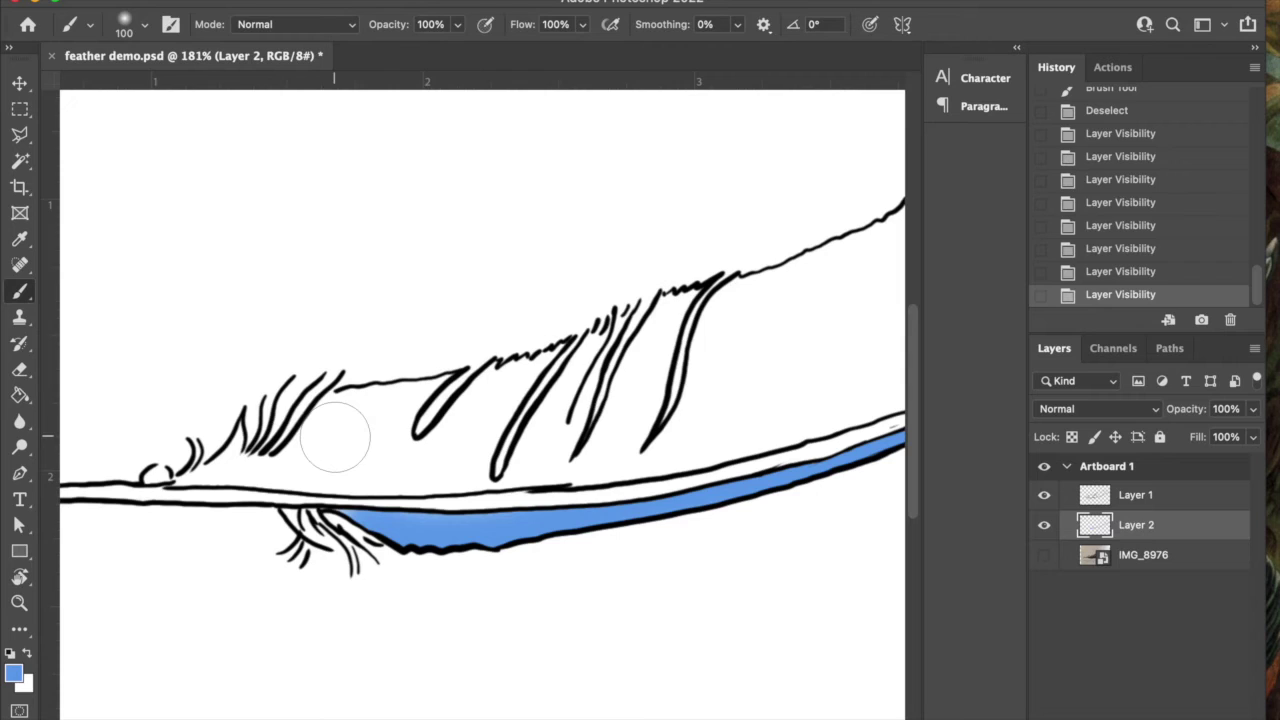
{"action": "key", "text": "bracketleft"}
{"action": "key", "text": "bracketleft"}
{"action": "key", "text": "bracketleft"}
{"action": "key", "text": "bracketleft"}
{"action": "key", "text": "bracketleft"}
{"action": "mouse_move", "coordinate": [325, 438]}
{"action": "left_mouse_down"}
{"action": "mouse_move", "coordinate": [345, 402]}
{"action": "mouse_move", "coordinate": [292, 466]}
{"action": "mouse_move", "coordinate": [182, 475]}
{"action": "mouse_move", "coordinate": [238, 450]}
{"action": "mouse_move", "coordinate": [236, 465]}
{"action": "mouse_move", "coordinate": [258, 472]}
{"action": "mouse_move", "coordinate": [440, 462]}
{"action": "mouse_move", "coordinate": [425, 450]}
{"action": "left_mouse_up"}
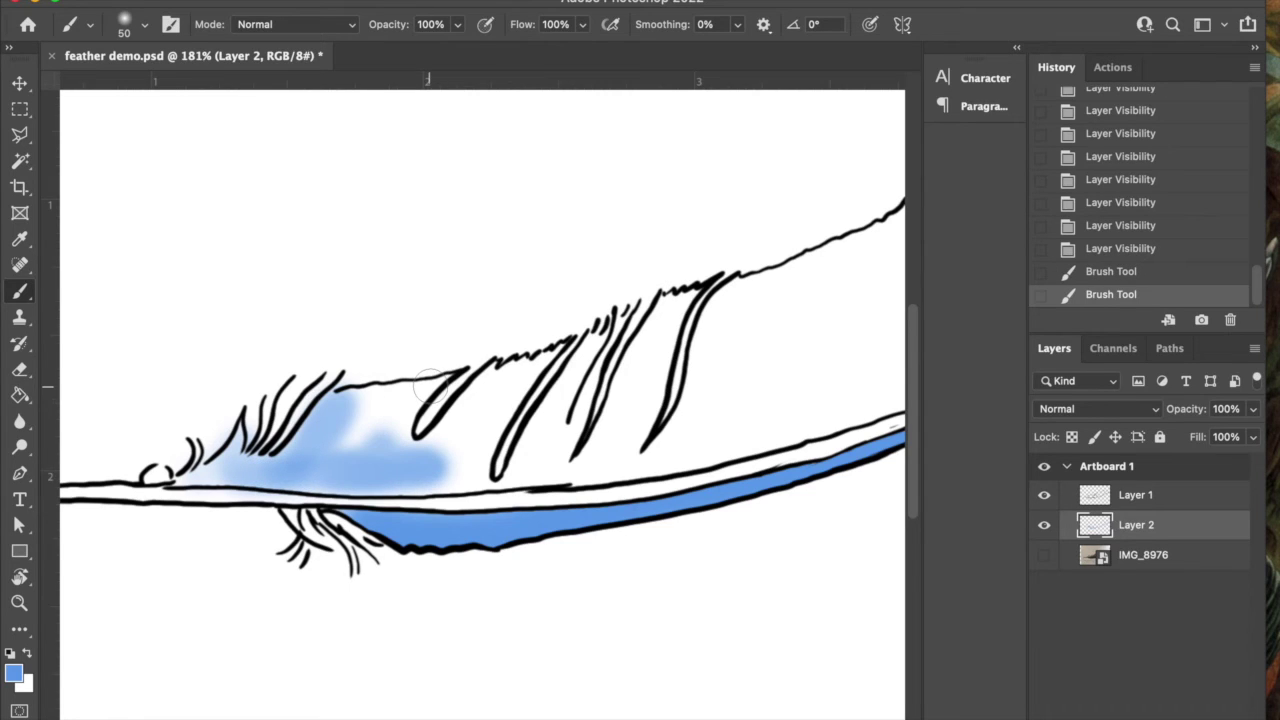
Step: Try filling the upper vane with the Soft Round Pressure Opacity and Flow brush, and revert all the upper vane strokes
{"action": "left_click", "coordinate": [144, 24]}
{"action": "left_click_drag", "start_coordinate": [246, 254], "coordinate": [246, 274]}
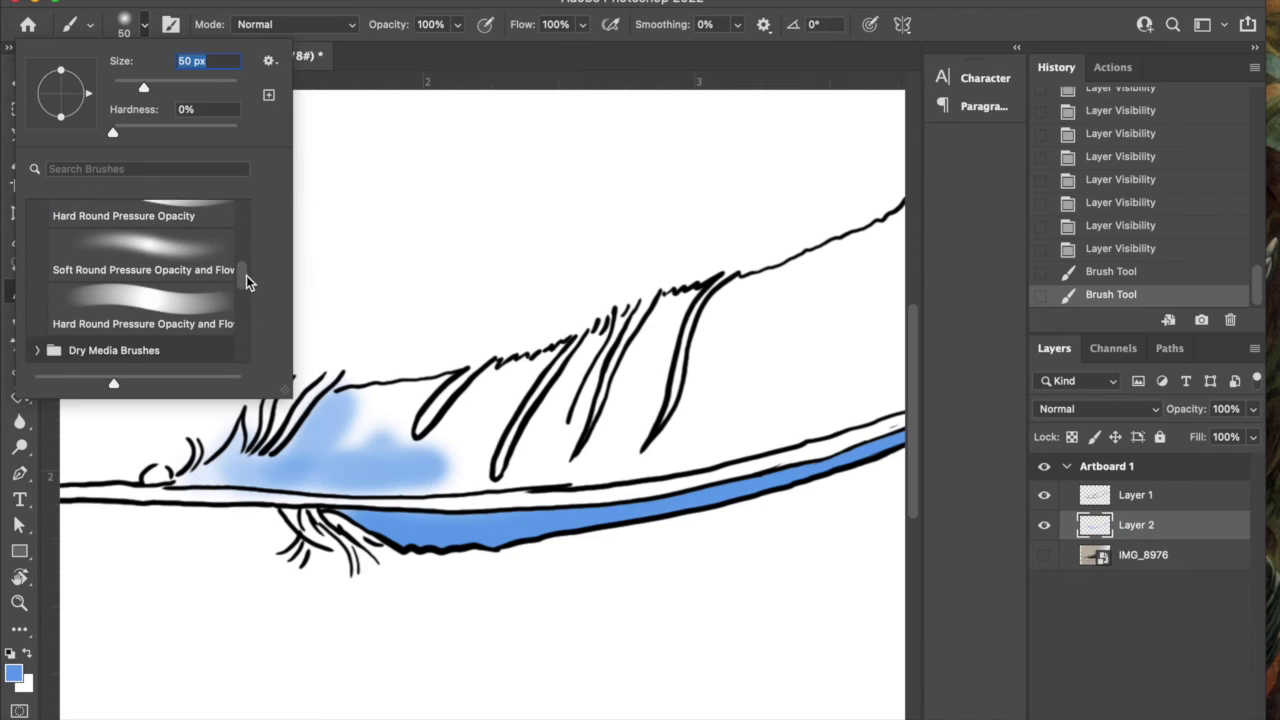
{"action": "left_click", "coordinate": [160, 246]}
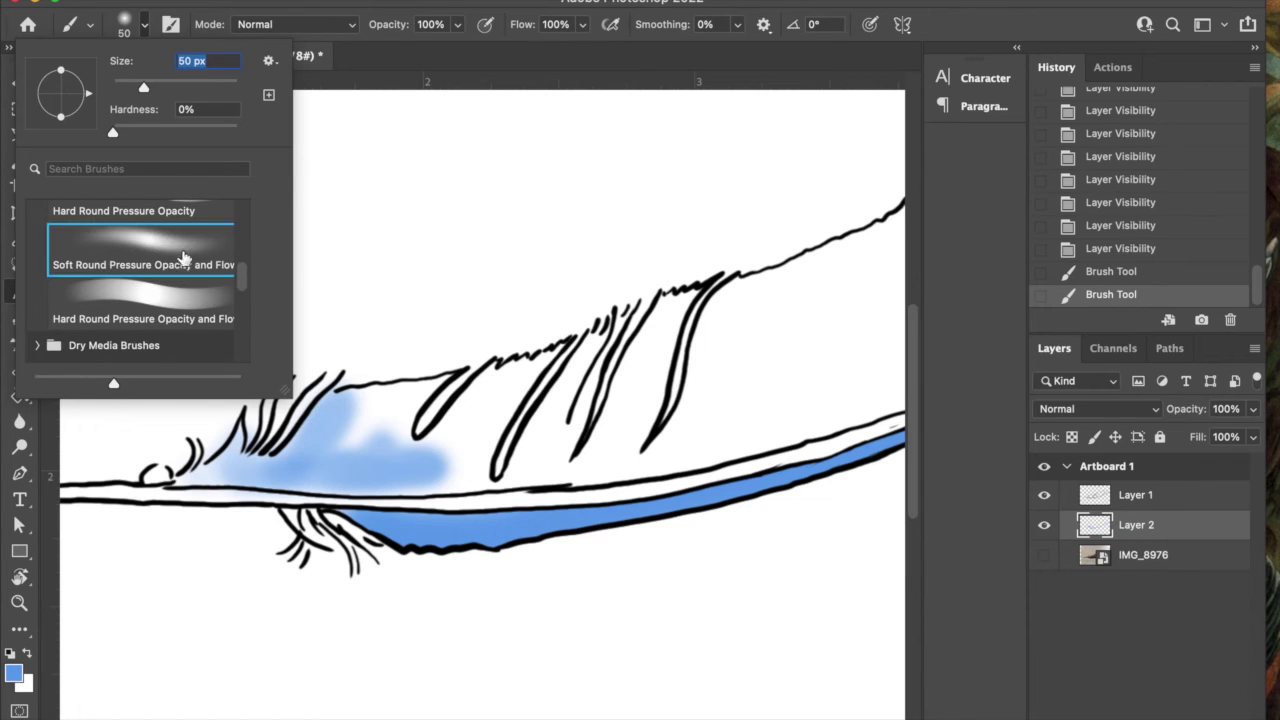
{"action": "left_click", "coordinate": [395, 400]}
{"action": "mouse_move", "coordinate": [395, 400]}
{"action": "left_mouse_down"}
{"action": "mouse_move", "coordinate": [420, 392]}
{"action": "mouse_move", "coordinate": [398, 420]}
{"action": "mouse_move", "coordinate": [440, 385]}
{"action": "mouse_move", "coordinate": [345, 412]}
{"action": "mouse_move", "coordinate": [360, 435]}
{"action": "mouse_move", "coordinate": [390, 435]}
{"action": "mouse_move", "coordinate": [397, 419]}
{"action": "left_mouse_up"}
{"action": "mouse_move", "coordinate": [337, 444]}
{"action": "left_mouse_down"}
{"action": "mouse_move", "coordinate": [428, 464]}
{"action": "mouse_move", "coordinate": [393, 476]}
{"action": "mouse_move", "coordinate": [407, 476]}
{"action": "mouse_move", "coordinate": [459, 448]}
{"action": "mouse_move", "coordinate": [468, 427]}
{"action": "mouse_move", "coordinate": [457, 422]}
{"action": "mouse_move", "coordinate": [493, 384]}
{"action": "mouse_move", "coordinate": [466, 488]}
{"action": "left_mouse_up"}
{"action": "mouse_move", "coordinate": [345, 494]}
{"action": "left_mouse_down"}
{"action": "mouse_move", "coordinate": [172, 482]}
{"action": "mouse_move", "coordinate": [224, 455]}
{"action": "mouse_move", "coordinate": [270, 455]}
{"action": "left_mouse_up"}
{"action": "mouse_move", "coordinate": [472, 476]}
{"action": "left_mouse_down"}
{"action": "mouse_move", "coordinate": [541, 348]}
{"action": "mouse_move", "coordinate": [476, 414]}
{"action": "left_mouse_up"}
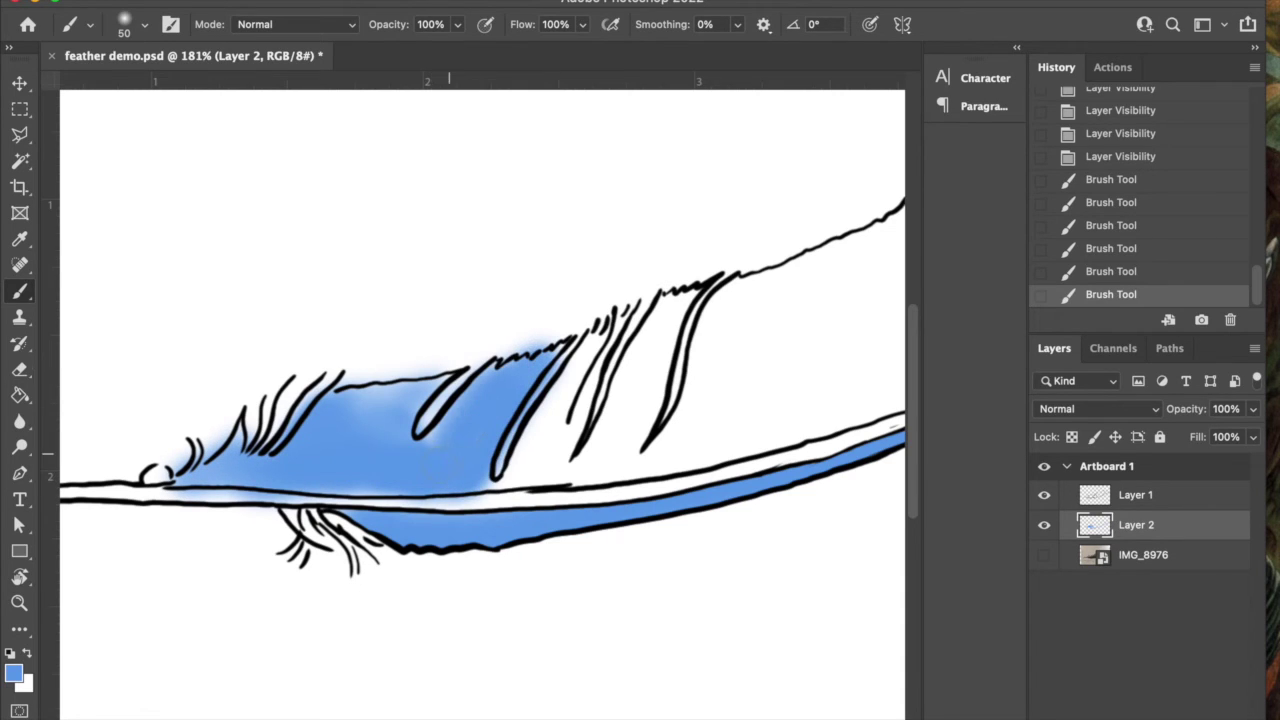
{"action": "left_click_drag", "start_coordinate": [428, 475], "coordinate": [391, 422]}
{"action": "left_click", "coordinate": [1110, 157]}
{"action": "left_click", "coordinate": [1114, 136]}
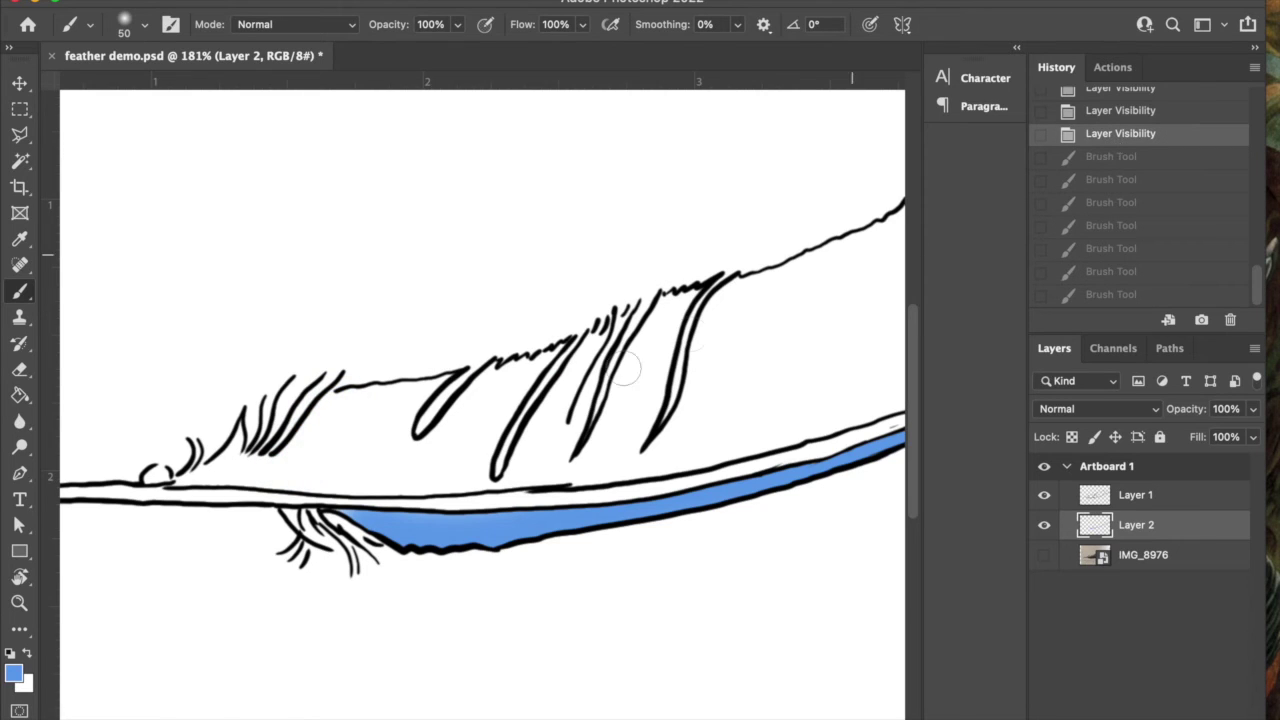
Step: Try Kyle's Ultimate Pastel Palooza brush at 60 px by painting a blue patch in the upper vane
{"action": "left_click", "coordinate": [145, 30]}
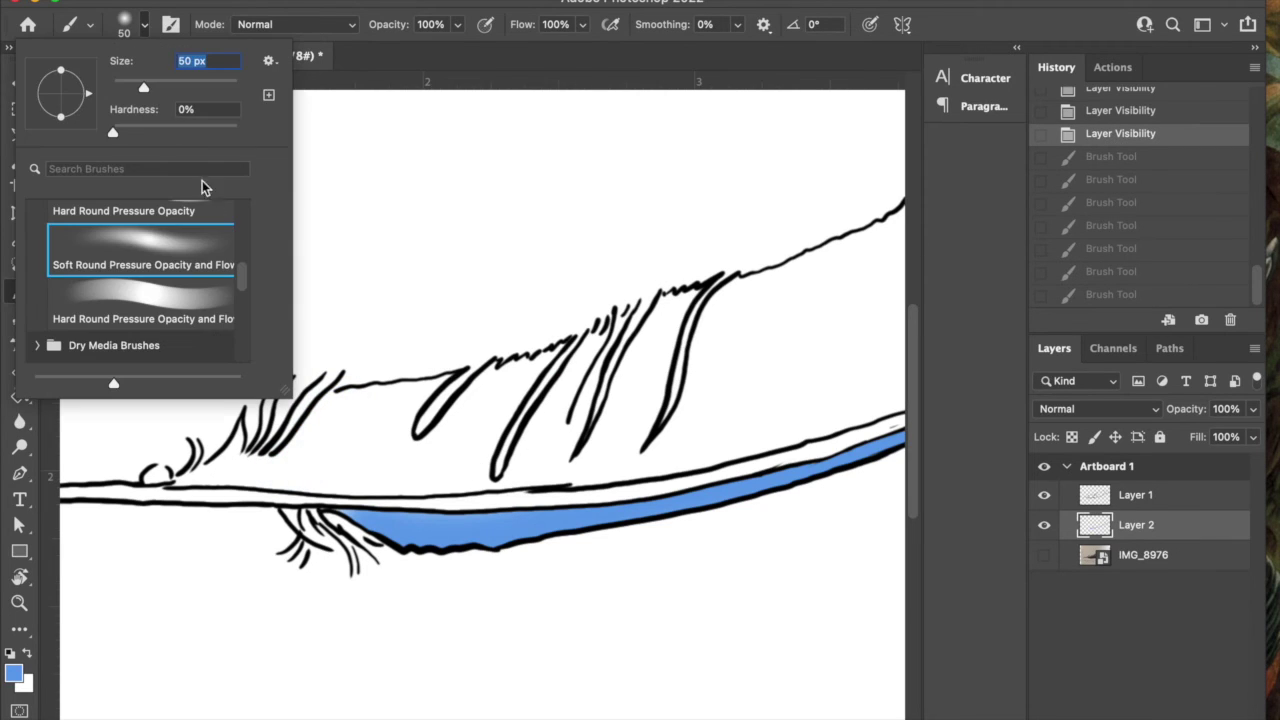
{"action": "mouse_move", "coordinate": [243, 270]}
{"action": "left_mouse_down"}
{"action": "mouse_move", "coordinate": [246, 357]}
{"action": "mouse_move", "coordinate": [244, 295]}
{"action": "left_mouse_up"}
{"action": "left_click", "coordinate": [37, 255]}
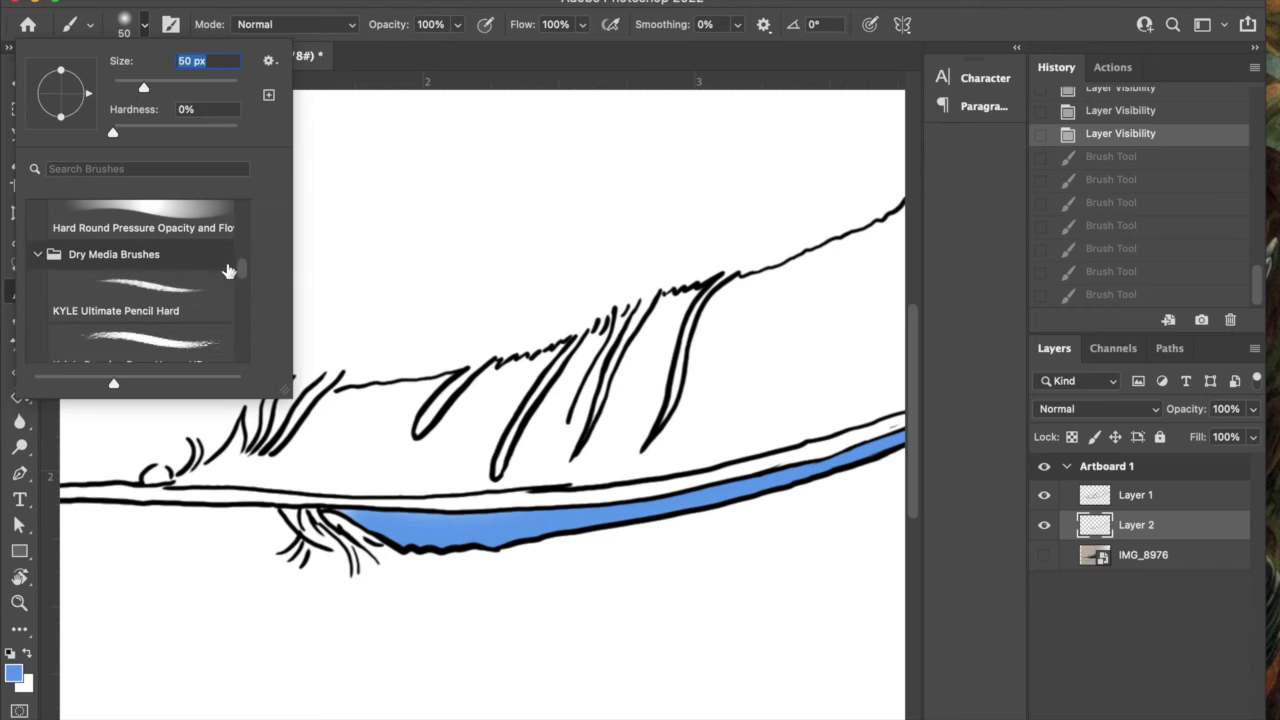
{"action": "left_click_drag", "start_coordinate": [248, 276], "coordinate": [245, 310]}
{"action": "left_click", "coordinate": [154, 273]}
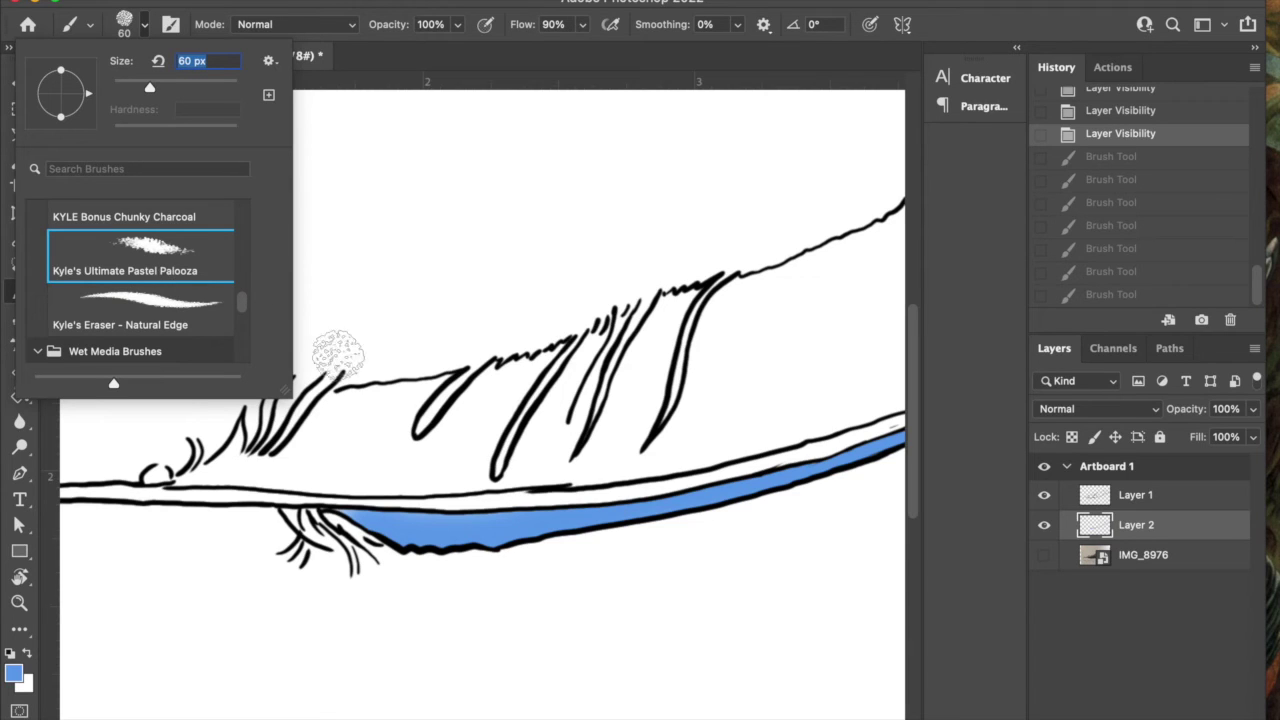
{"action": "left_click", "coordinate": [360, 430]}
{"action": "mouse_move", "coordinate": [363, 431]}
{"action": "left_mouse_down"}
{"action": "mouse_move", "coordinate": [332, 425]}
{"action": "mouse_move", "coordinate": [315, 448]}
{"action": "mouse_move", "coordinate": [352, 473]}
{"action": "mouse_move", "coordinate": [300, 463]}
{"action": "mouse_move", "coordinate": [345, 480]}
{"action": "mouse_move", "coordinate": [276, 470]}
{"action": "left_mouse_up"}
Step: Try the pastel brush at 25 px along the upper vane's quill end, and revert both pastel strokes
{"action": "key", "text": "bracketleft"}
{"action": "key", "text": "bracketleft"}
{"action": "key", "text": "bracketleft"}
{"action": "key", "text": "bracketleft"}
{"action": "key", "text": "bracketleft"}
{"action": "key", "text": "bracketleft"}
{"action": "key", "text": "bracketleft"}
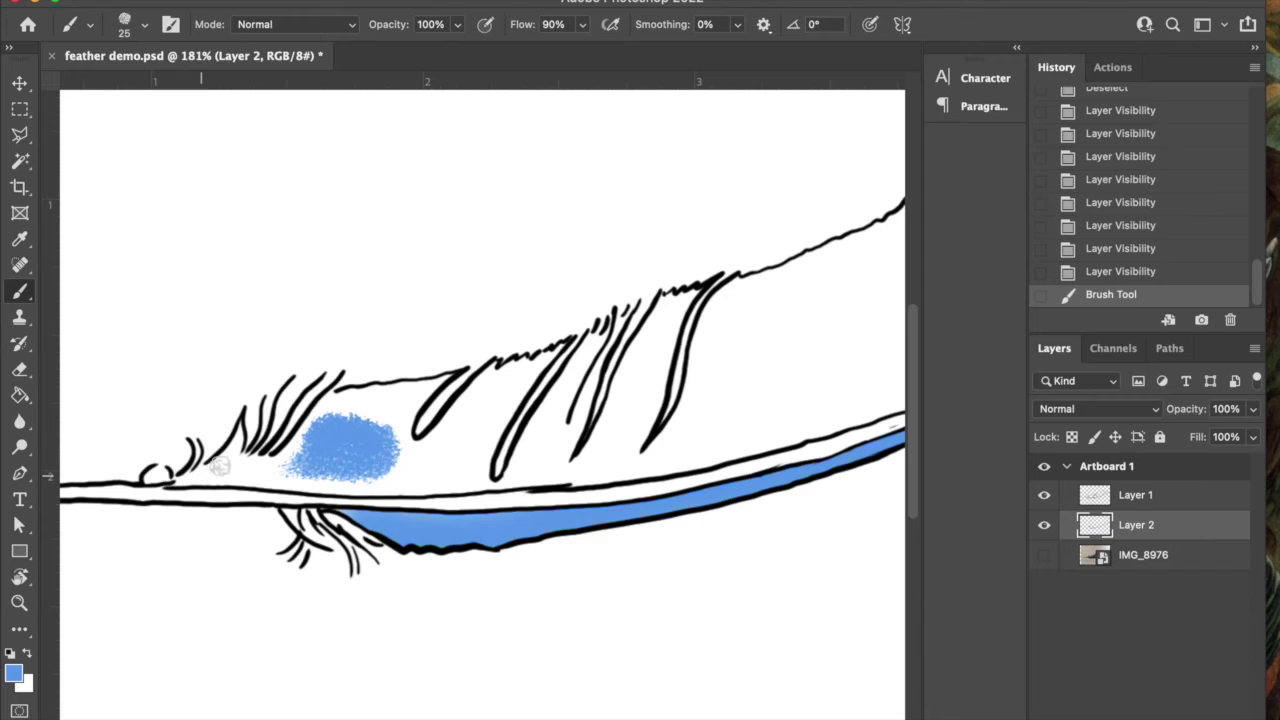
{"action": "mouse_move", "coordinate": [215, 470]}
{"action": "left_mouse_down"}
{"action": "mouse_move", "coordinate": [235, 445]}
{"action": "mouse_move", "coordinate": [195, 476]}
{"action": "mouse_move", "coordinate": [250, 456]}
{"action": "mouse_move", "coordinate": [228, 480]}
{"action": "mouse_move", "coordinate": [250, 452]}
{"action": "mouse_move", "coordinate": [260, 472]}
{"action": "mouse_move", "coordinate": [286, 472]}
{"action": "mouse_move", "coordinate": [340, 410]}
{"action": "mouse_move", "coordinate": [459, 388]}
{"action": "left_mouse_up"}
{"action": "left_click", "coordinate": [1117, 257]}
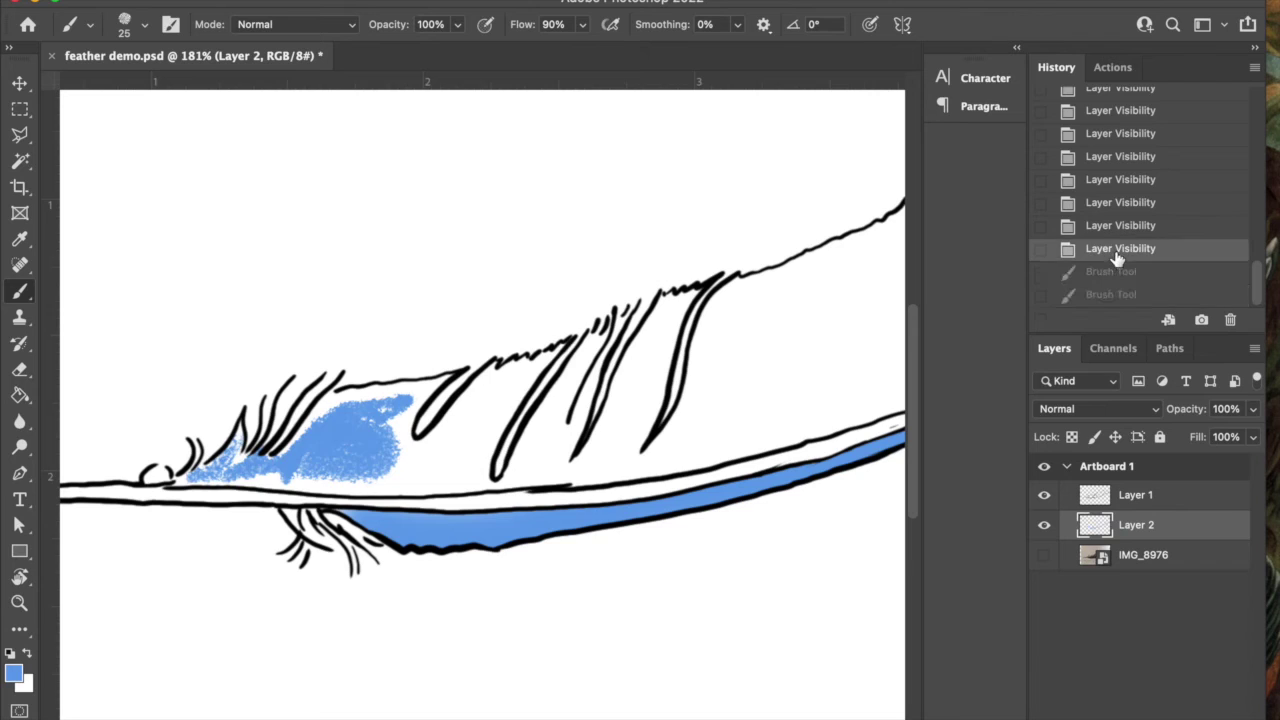
Step: Load Kyle's Real Oils Round Flex Wet mixer brush, replace its tip with Soft Round Pressure Size and set the size to 15 px
{"action": "left_click", "coordinate": [146, 26]}
{"action": "mouse_move", "coordinate": [245, 303]}
{"action": "left_mouse_down"}
{"action": "mouse_move", "coordinate": [240, 354]}
{"action": "mouse_move", "coordinate": [230, 336]}
{"action": "left_mouse_up"}
{"action": "left_click", "coordinate": [152, 337]}
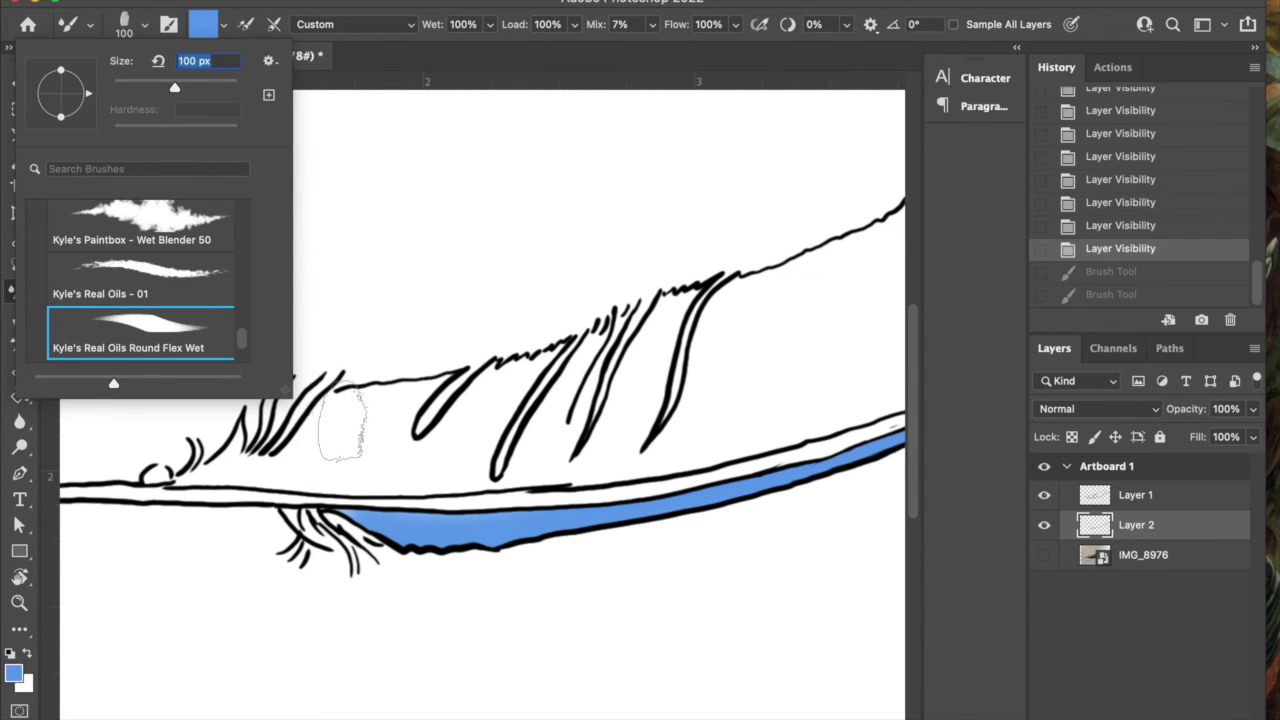
{"action": "left_click_drag", "start_coordinate": [250, 344], "coordinate": [247, 333]}
{"action": "scroll", "coordinate": [237, 251], "scroll_direction": "up", "scroll_amount": 10}
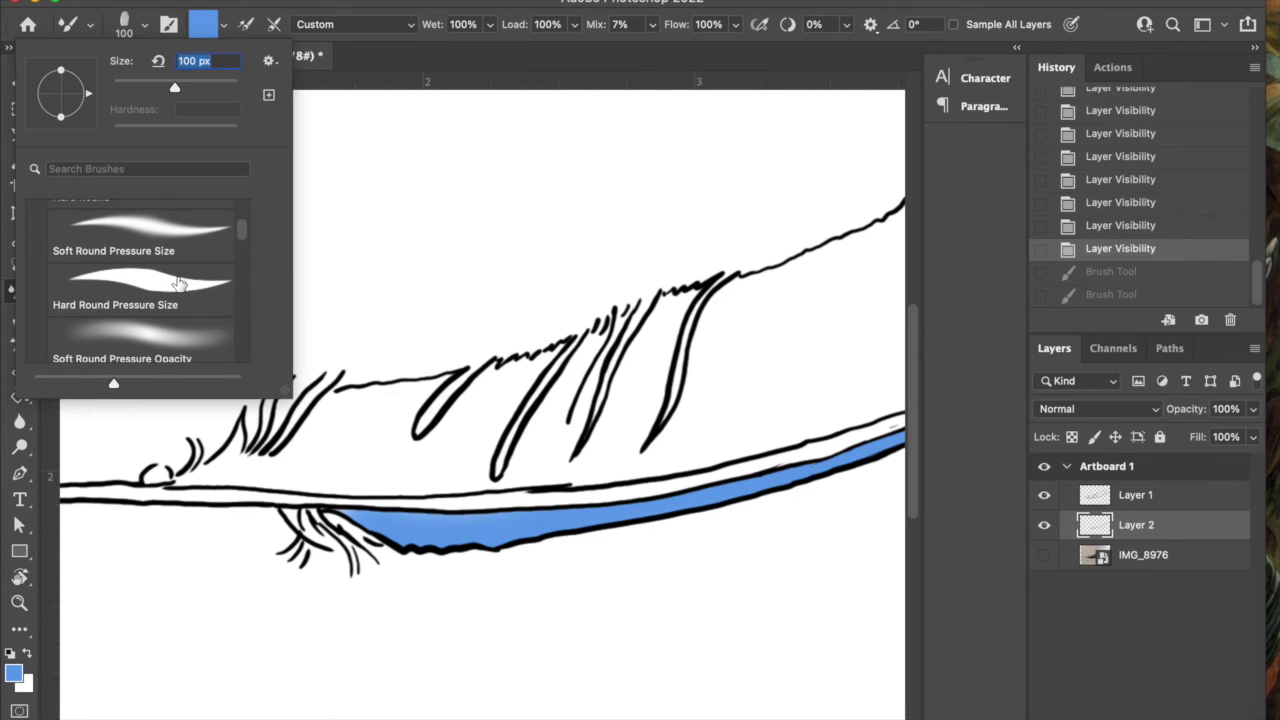
{"action": "left_click", "coordinate": [170, 238]}
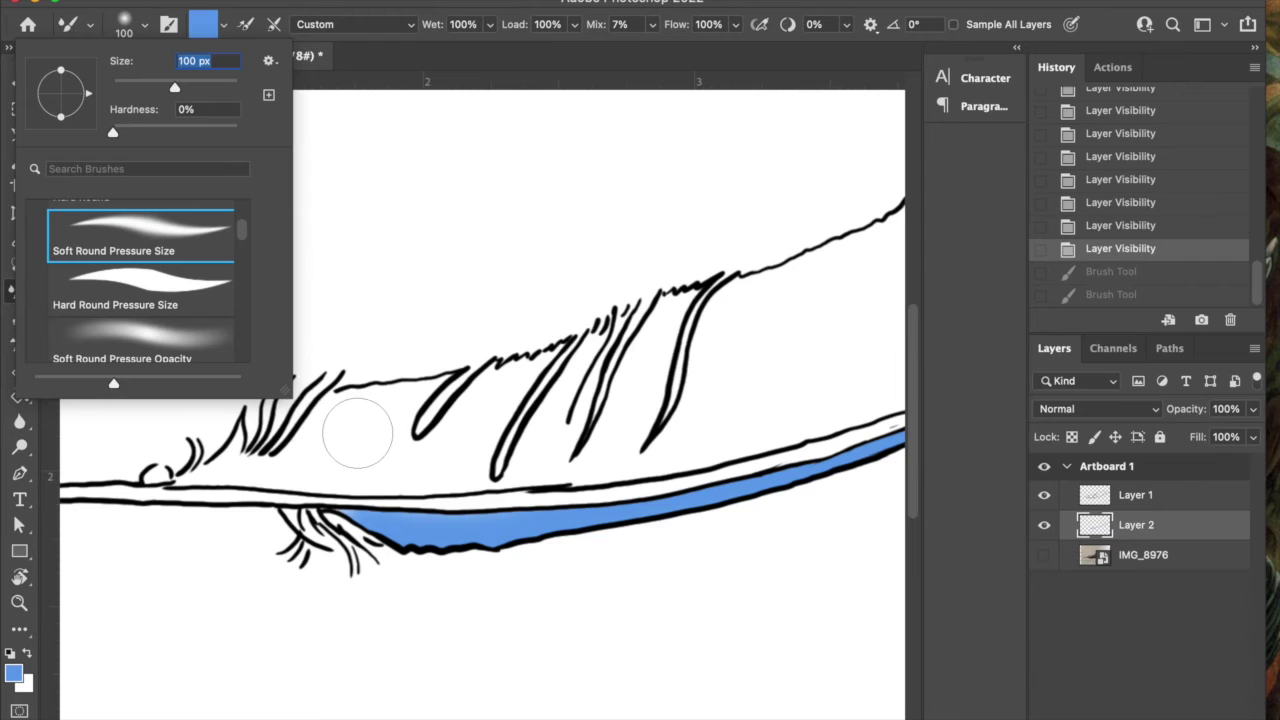
{"action": "type", "text": "[15"}
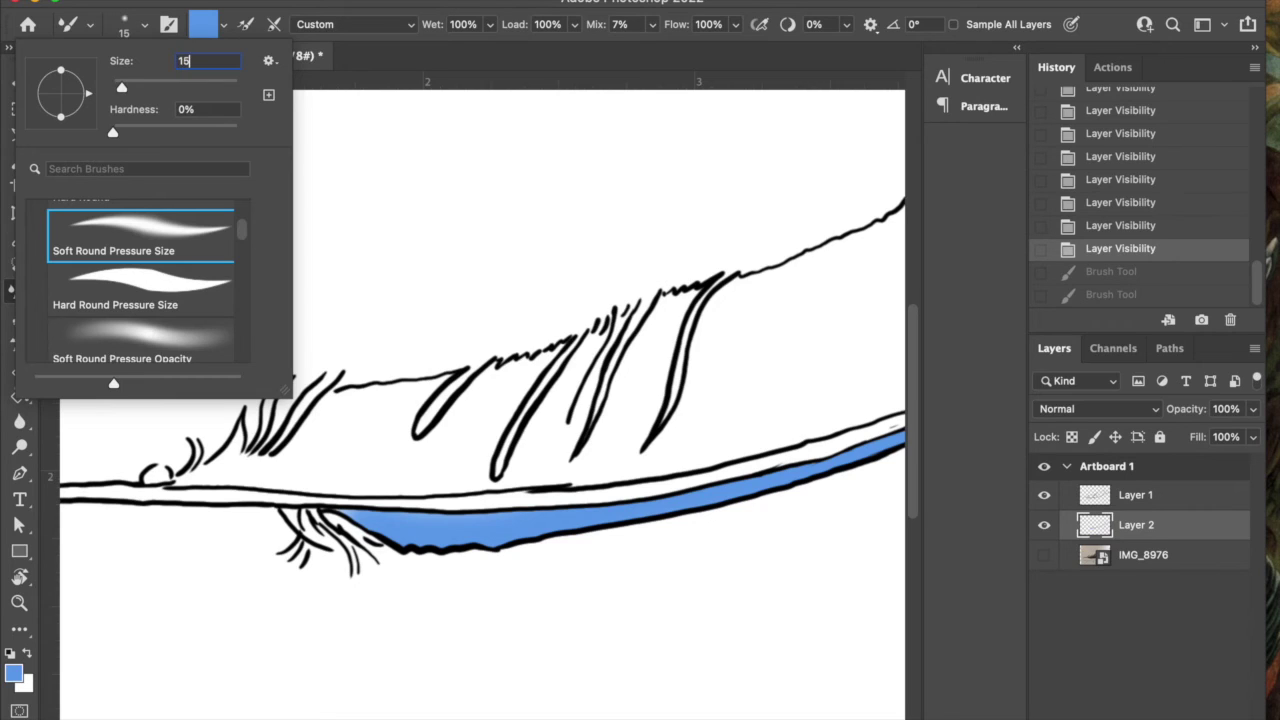
{"action": "key", "text": "Return"}
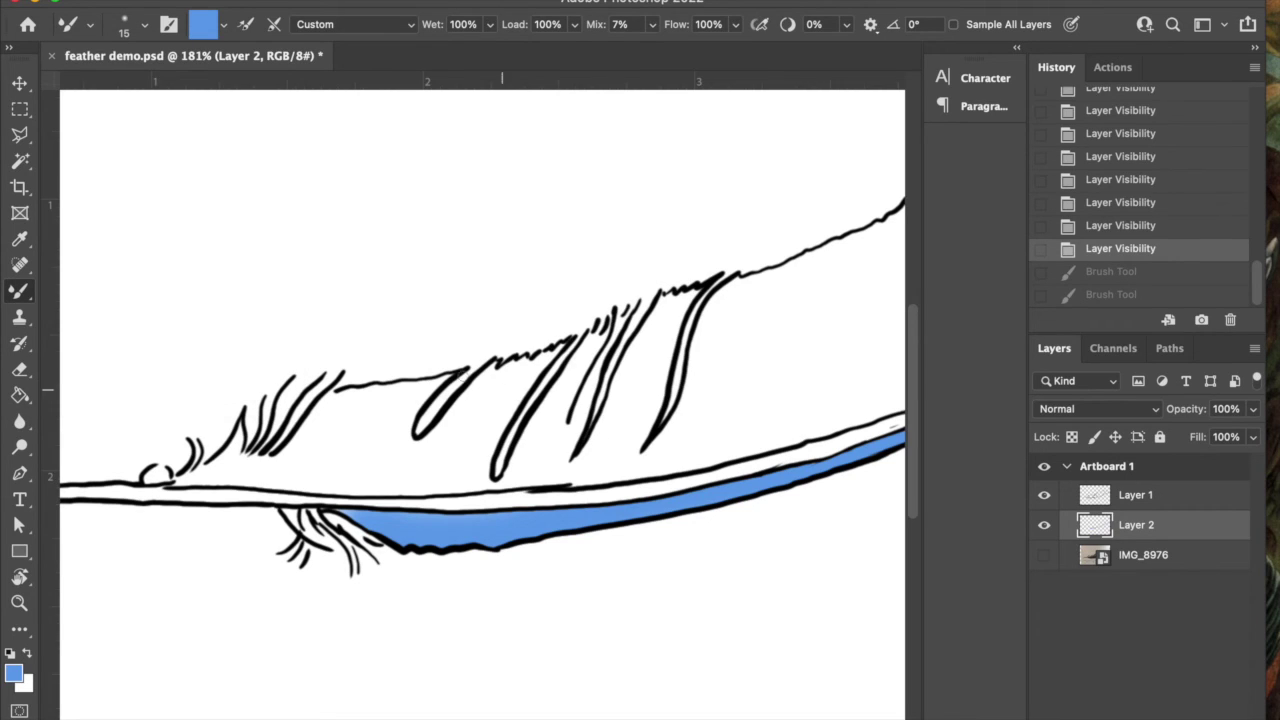
Step: Enlarge the mixer brush to 35 px and fill the upper vane with blue from the quill end to around the first dark bar
{"action": "key", "text": "bracketright"}
{"action": "key", "text": "bracketright"}
{"action": "mouse_move", "coordinate": [182, 482]}
{"action": "left_mouse_down"}
{"action": "mouse_move", "coordinate": [232, 458]}
{"action": "mouse_move", "coordinate": [243, 423]}
{"action": "mouse_move", "coordinate": [180, 490]}
{"action": "mouse_move", "coordinate": [258, 457]}
{"action": "mouse_move", "coordinate": [215, 488]}
{"action": "mouse_move", "coordinate": [273, 473]}
{"action": "mouse_move", "coordinate": [341, 398]}
{"action": "mouse_move", "coordinate": [290, 462]}
{"action": "mouse_move", "coordinate": [252, 465]}
{"action": "mouse_move", "coordinate": [275, 475]}
{"action": "mouse_move", "coordinate": [330, 465]}
{"action": "left_mouse_up"}
{"action": "mouse_move", "coordinate": [433, 381]}
{"action": "left_mouse_down"}
{"action": "mouse_move", "coordinate": [373, 459]}
{"action": "mouse_move", "coordinate": [416, 382]}
{"action": "mouse_move", "coordinate": [345, 467]}
{"action": "mouse_move", "coordinate": [391, 393]}
{"action": "mouse_move", "coordinate": [336, 462]}
{"action": "left_mouse_up"}
{"action": "mouse_move", "coordinate": [338, 442]}
{"action": "left_mouse_down"}
{"action": "mouse_move", "coordinate": [303, 480]}
{"action": "mouse_move", "coordinate": [358, 403]}
{"action": "mouse_move", "coordinate": [351, 388]}
{"action": "mouse_move", "coordinate": [408, 390]}
{"action": "mouse_move", "coordinate": [408, 434]}
{"action": "left_mouse_up"}
{"action": "mouse_move", "coordinate": [285, 486]}
{"action": "left_mouse_down"}
{"action": "mouse_move", "coordinate": [393, 475]}
{"action": "mouse_move", "coordinate": [395, 423]}
{"action": "mouse_move", "coordinate": [425, 447]}
{"action": "mouse_move", "coordinate": [500, 371]}
{"action": "mouse_move", "coordinate": [450, 412]}
{"action": "mouse_move", "coordinate": [428, 461]}
{"action": "mouse_move", "coordinate": [385, 451]}
{"action": "mouse_move", "coordinate": [308, 480]}
{"action": "left_mouse_up"}
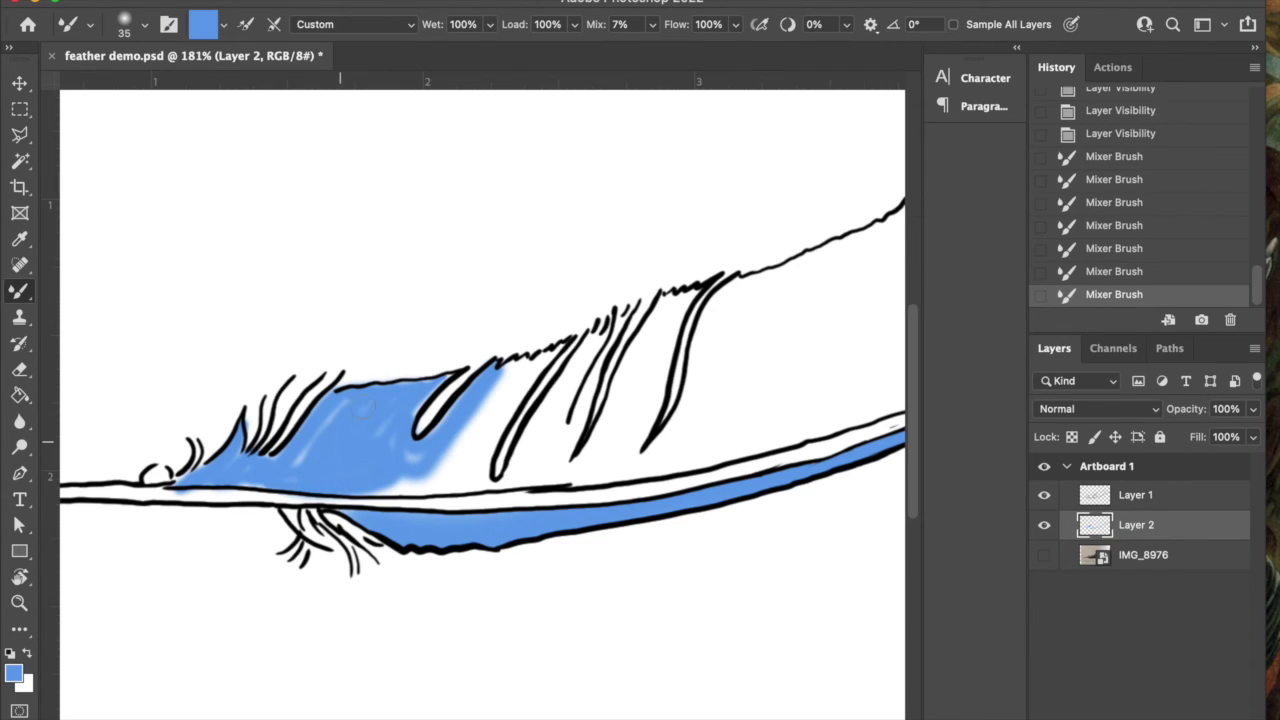
{"action": "mouse_move", "coordinate": [295, 470]}
{"action": "left_mouse_down"}
{"action": "mouse_move", "coordinate": [385, 458]}
{"action": "mouse_move", "coordinate": [392, 428]}
{"action": "left_mouse_up"}
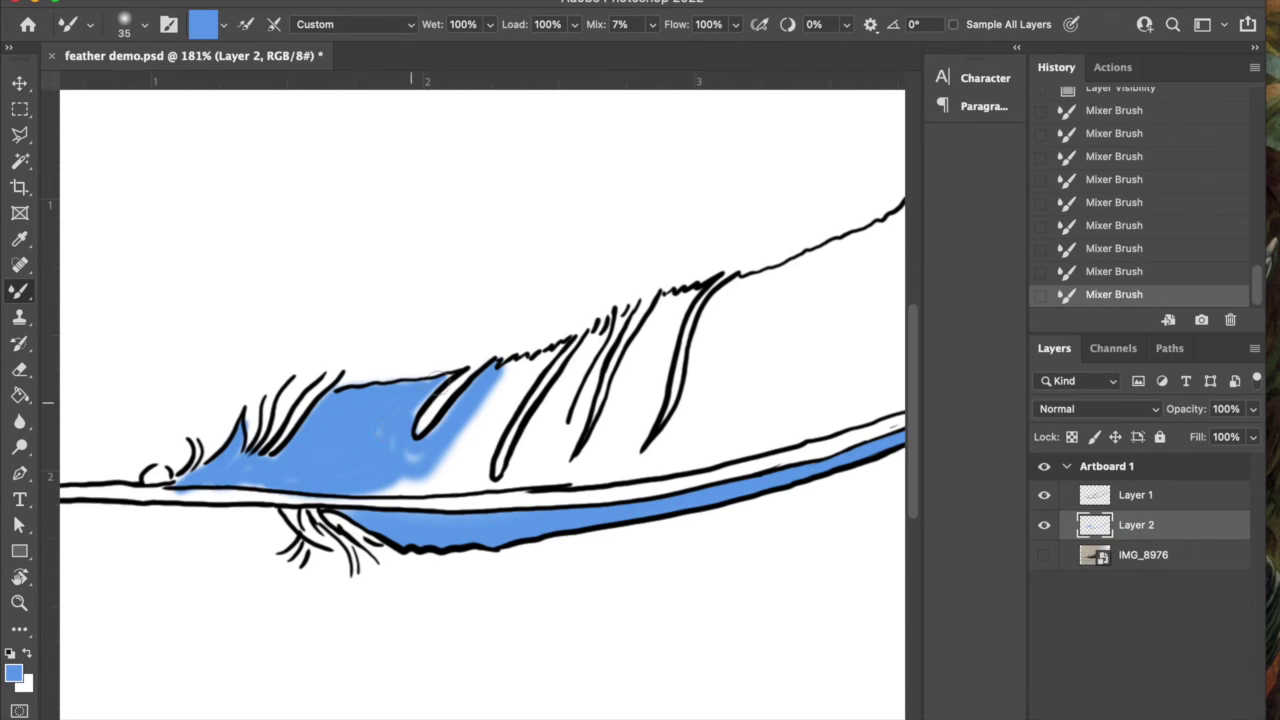
{"action": "left_click_drag", "start_coordinate": [386, 440], "coordinate": [354, 474]}
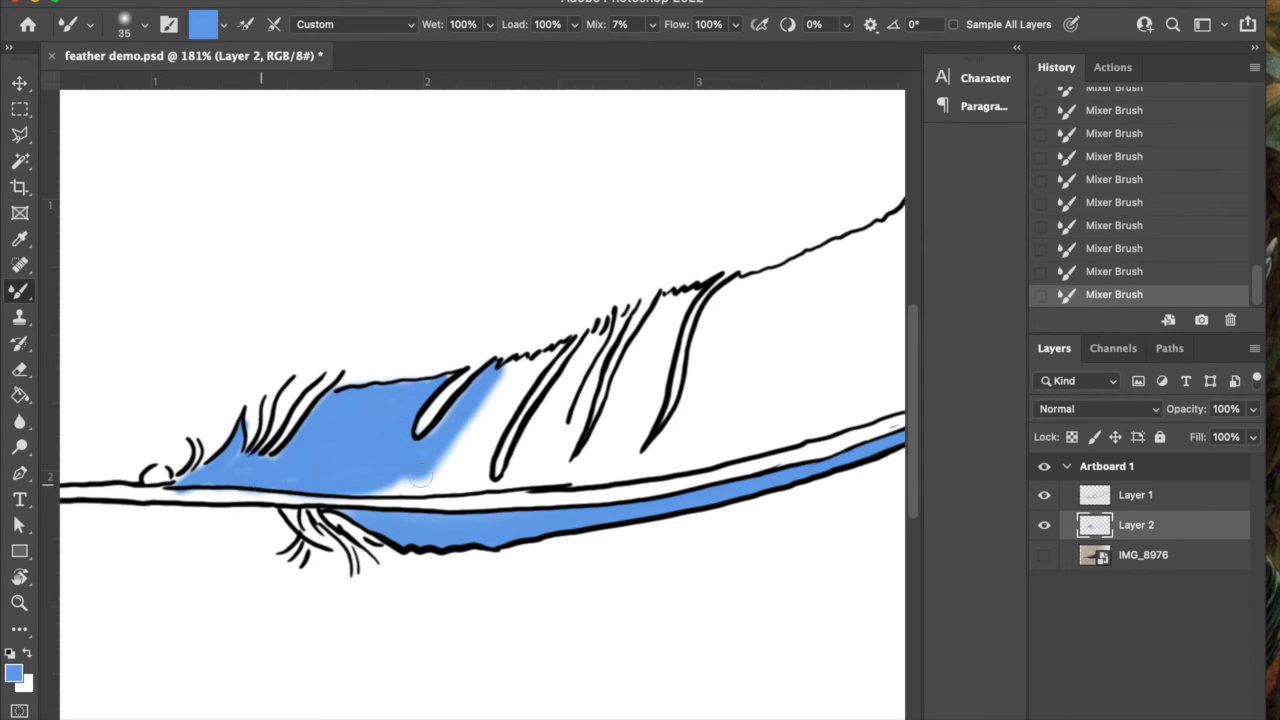
Step: Paint the upper vane blue between the first and second dark bars, covering the white gaps down to the shaft
{"action": "left_click_drag", "start_coordinate": [385, 488], "coordinate": [452, 476]}
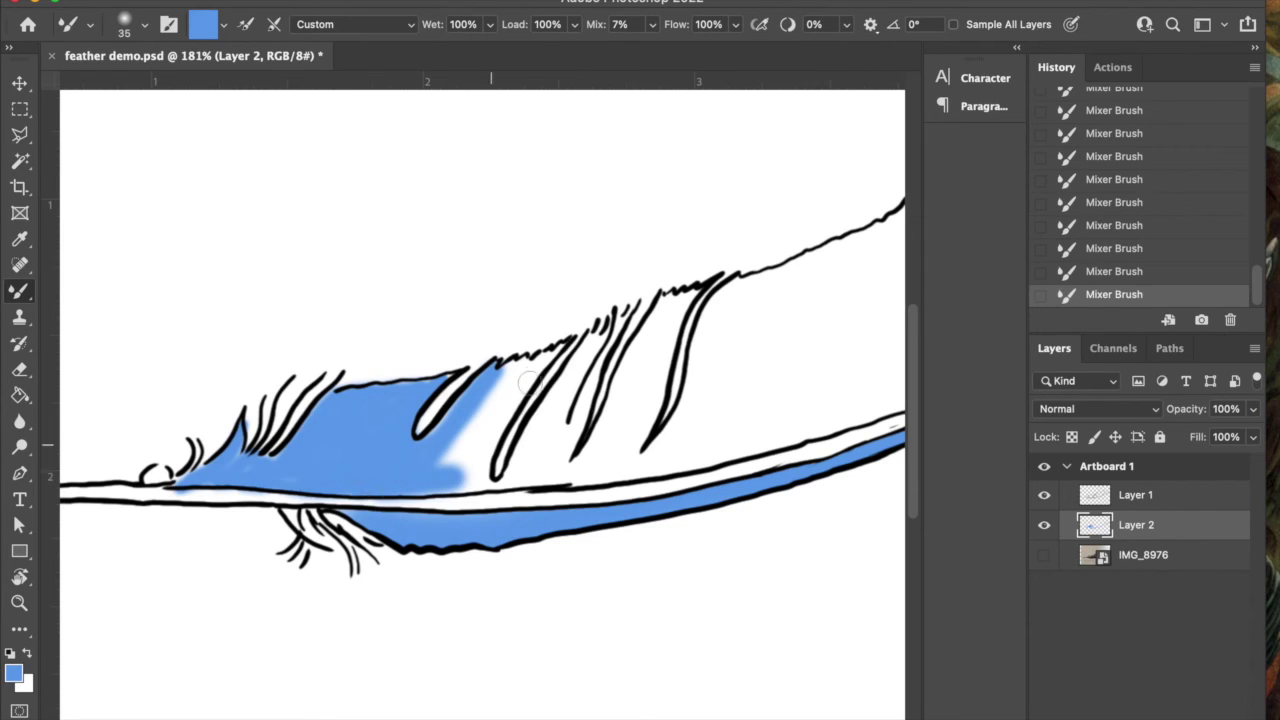
{"action": "mouse_move", "coordinate": [555, 348]}
{"action": "left_mouse_down"}
{"action": "mouse_move", "coordinate": [500, 413]}
{"action": "mouse_move", "coordinate": [525, 367]}
{"action": "mouse_move", "coordinate": [481, 442]}
{"action": "left_mouse_up"}
{"action": "left_click_drag", "start_coordinate": [508, 372], "coordinate": [472, 450]}
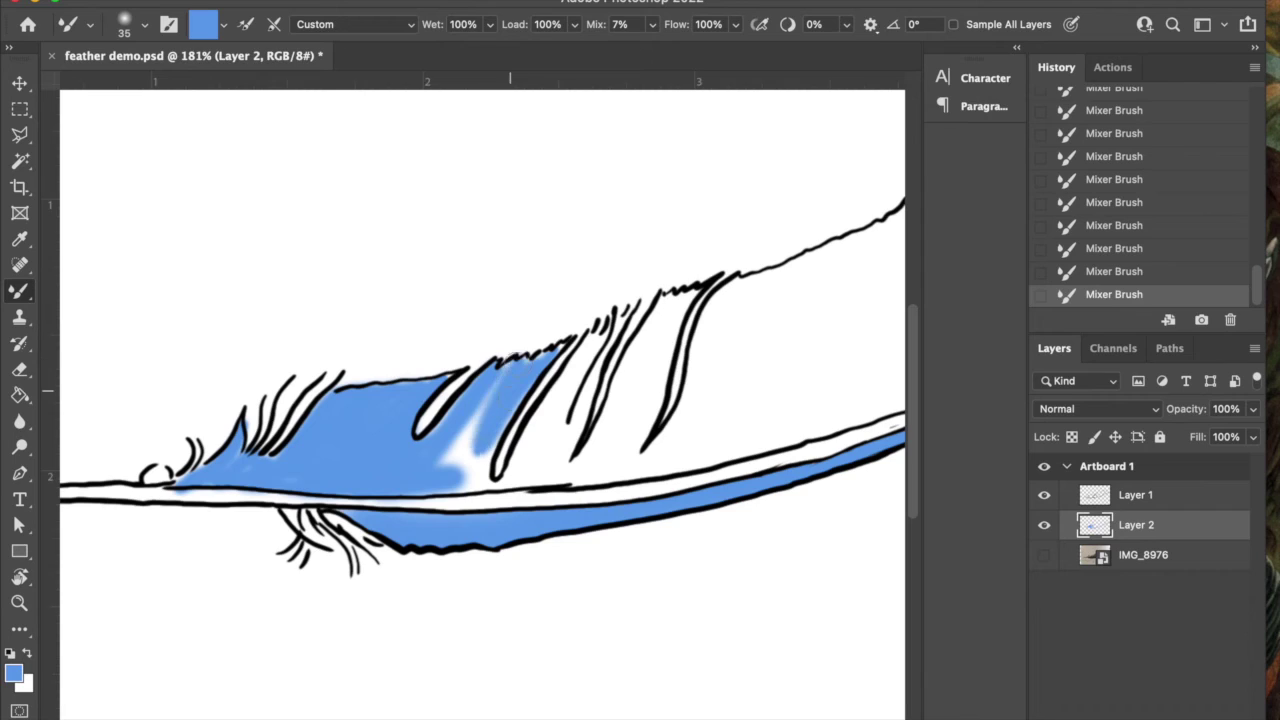
{"action": "mouse_move", "coordinate": [510, 358]}
{"action": "left_mouse_down"}
{"action": "mouse_move", "coordinate": [450, 468]}
{"action": "mouse_move", "coordinate": [480, 468]}
{"action": "left_mouse_up"}
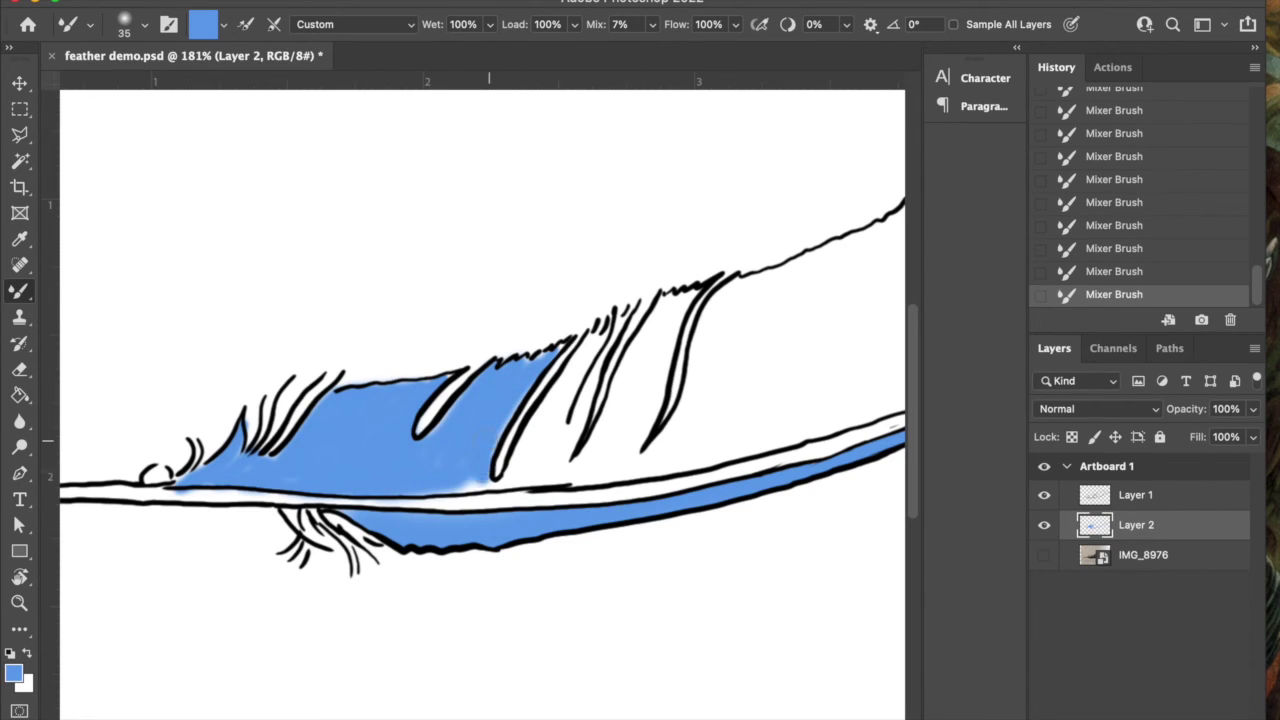
{"action": "left_click_drag", "start_coordinate": [470, 486], "coordinate": [483, 479]}
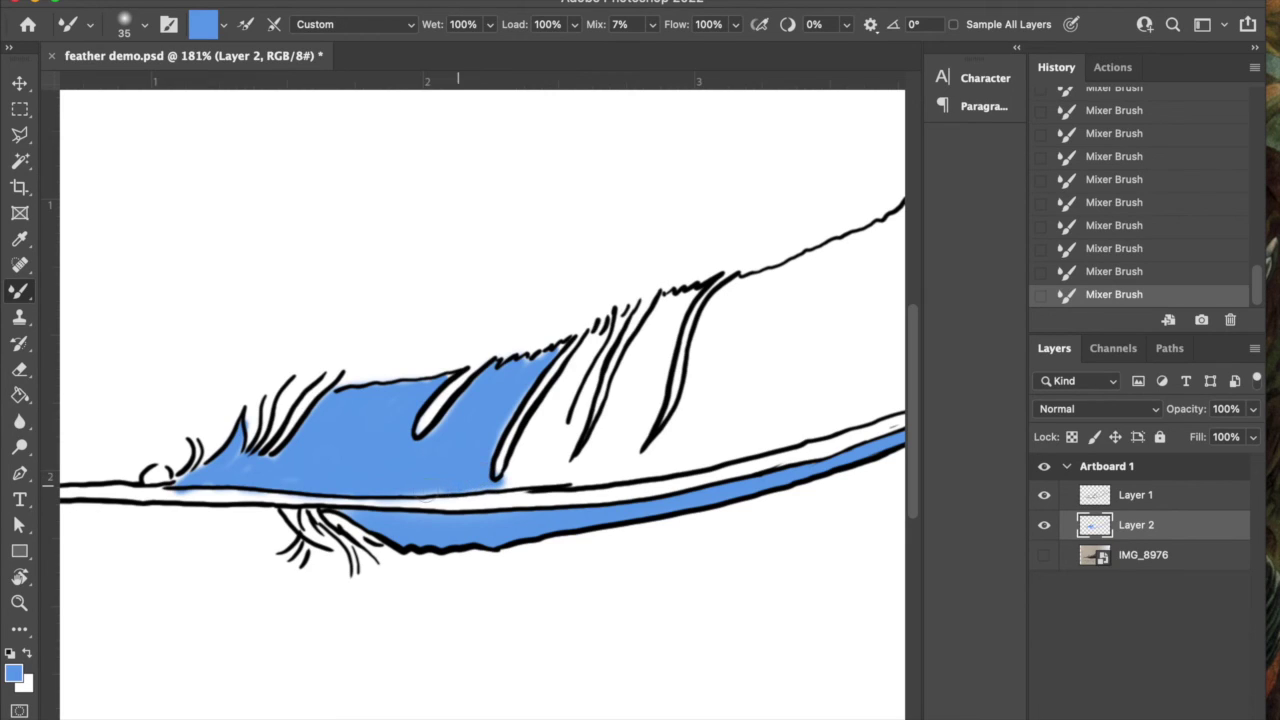
Step: Extend the blue past the second dark bar to the third bar, from the upper edge down to the shaft
{"action": "left_click_drag", "start_coordinate": [505, 483], "coordinate": [552, 416]}
{"action": "mouse_move", "coordinate": [595, 332]}
{"action": "left_mouse_down"}
{"action": "mouse_move", "coordinate": [537, 448]}
{"action": "mouse_move", "coordinate": [559, 389]}
{"action": "mouse_move", "coordinate": [530, 440]}
{"action": "left_mouse_up"}
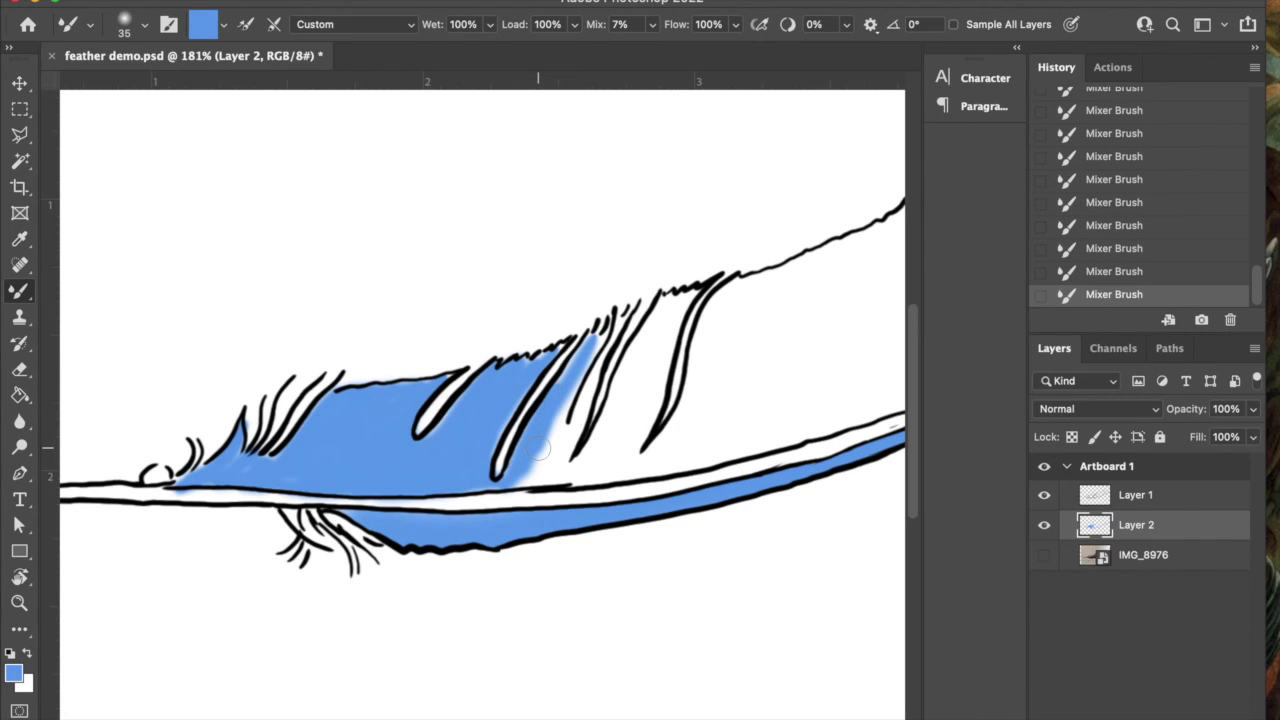
{"action": "left_click_drag", "start_coordinate": [626, 312], "coordinate": [540, 490]}
{"action": "mouse_move", "coordinate": [575, 342]}
{"action": "left_mouse_down"}
{"action": "mouse_move", "coordinate": [545, 462]}
{"action": "mouse_move", "coordinate": [524, 477]}
{"action": "mouse_move", "coordinate": [556, 458]}
{"action": "left_mouse_up"}
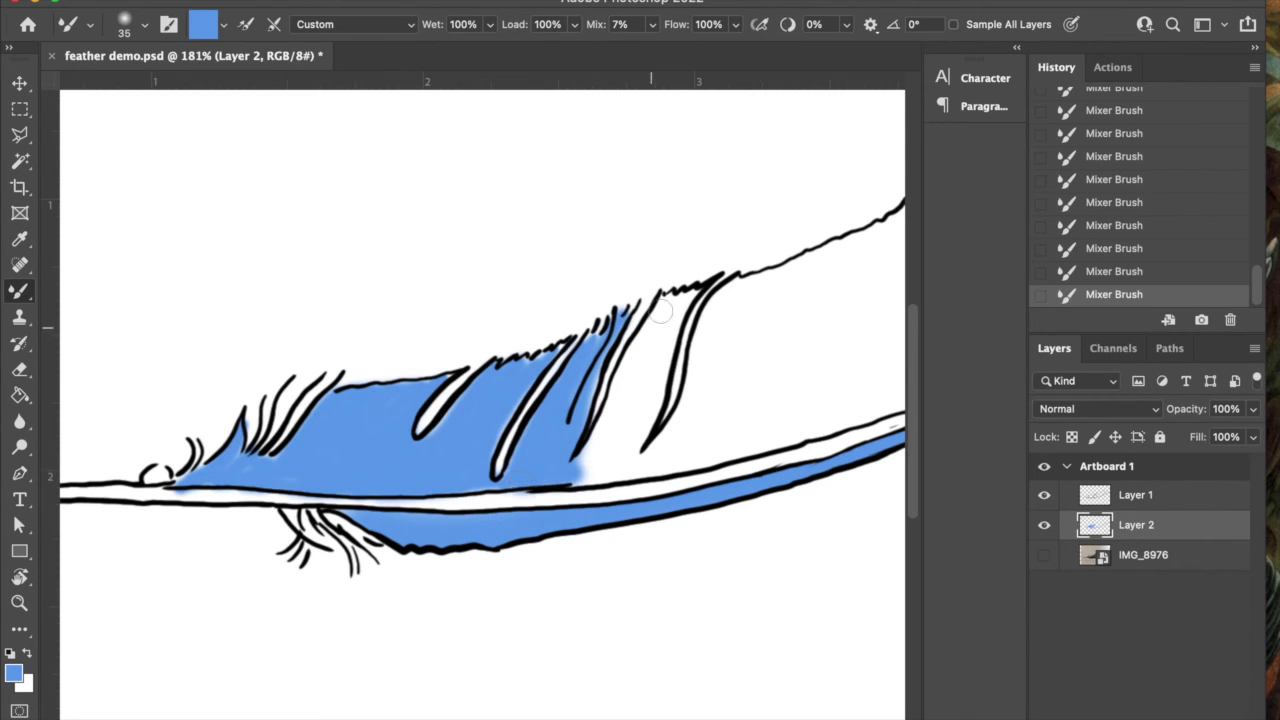
Step: Paint the upper vane blue from the third dark bar to just past the fourth, down to the shaft
{"action": "left_click_drag", "start_coordinate": [661, 308], "coordinate": [572, 477]}
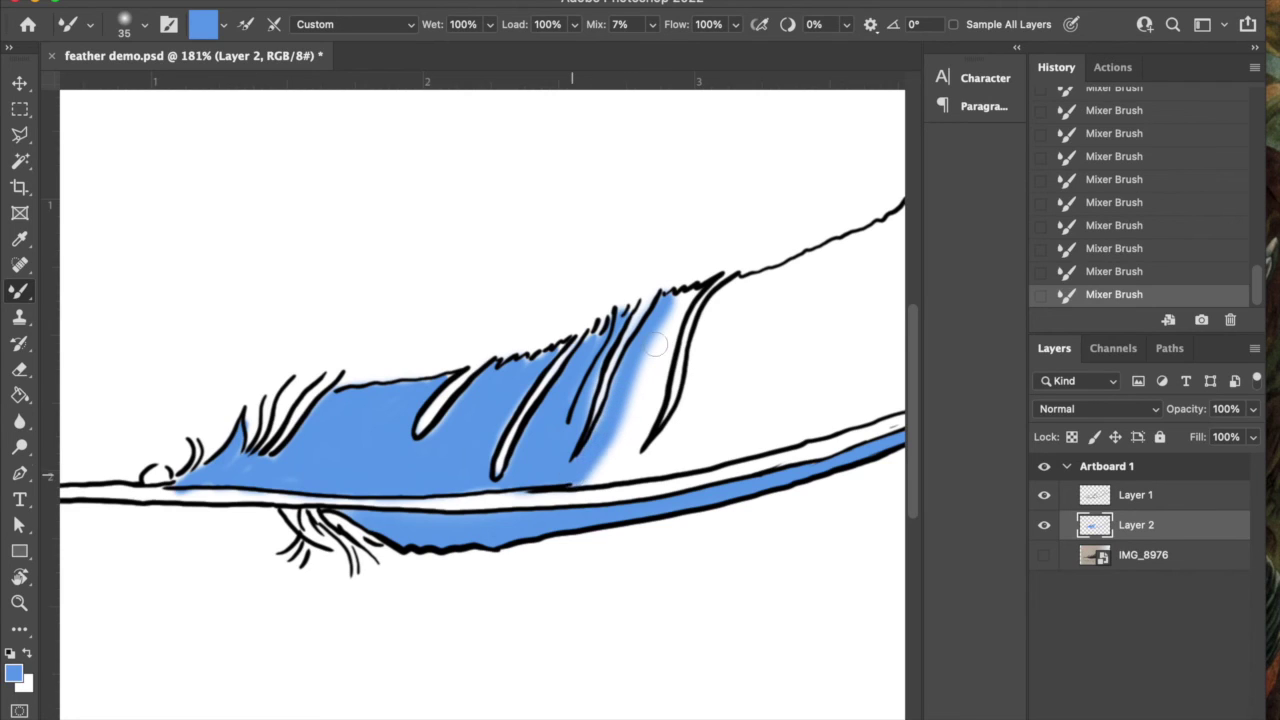
{"action": "mouse_move", "coordinate": [680, 306]}
{"action": "left_mouse_down"}
{"action": "mouse_move", "coordinate": [626, 456]}
{"action": "mouse_move", "coordinate": [581, 471]}
{"action": "mouse_move", "coordinate": [603, 459]}
{"action": "mouse_move", "coordinate": [658, 334]}
{"action": "left_mouse_up"}
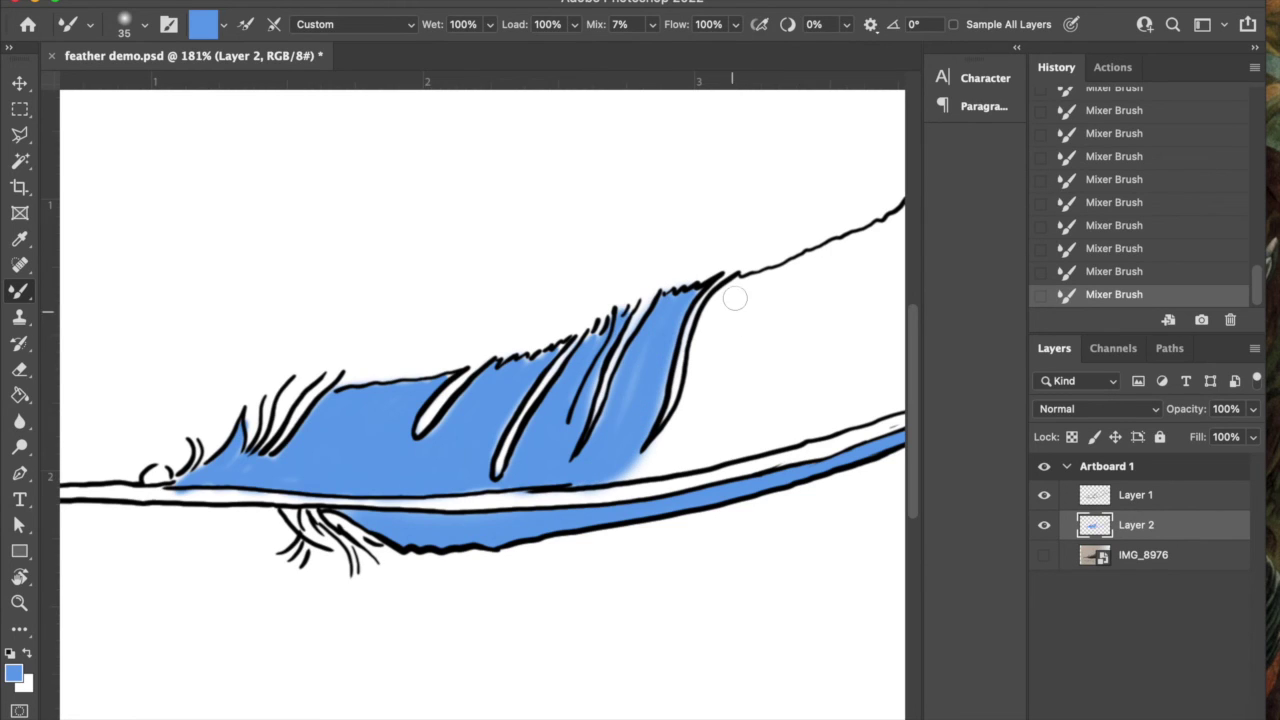
{"action": "mouse_move", "coordinate": [735, 285]}
{"action": "left_mouse_down"}
{"action": "mouse_move", "coordinate": [714, 311]}
{"action": "mouse_move", "coordinate": [691, 412]}
{"action": "mouse_move", "coordinate": [638, 465]}
{"action": "left_mouse_up"}
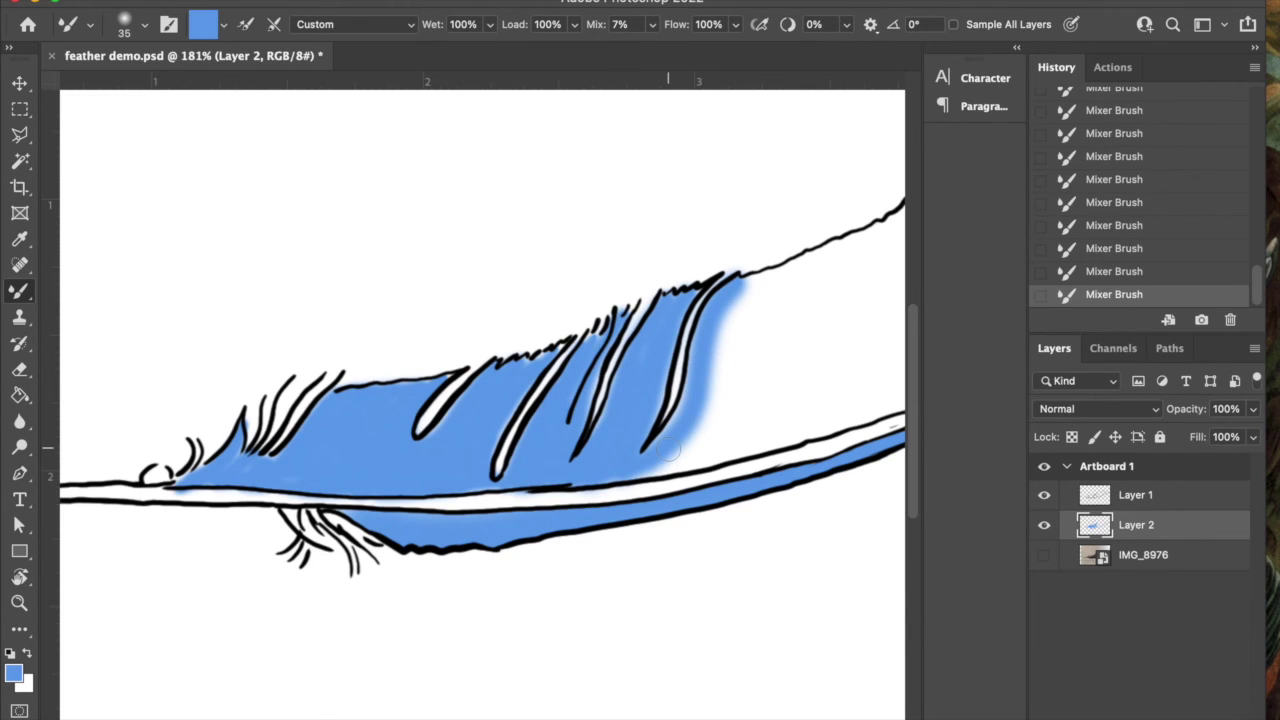
Step: Extend the blue beyond the fourth dark bar into the wide unmarked stretch of the upper vane, from edge to shaft
{"action": "scroll", "coordinate": [670, 449], "scroll_direction": "right", "scroll_amount": 6}
{"action": "scroll", "coordinate": [670, 449], "scroll_direction": "up", "scroll_amount": 1}
{"action": "scroll", "coordinate": [668, 449], "scroll_direction": "right", "scroll_amount": 2}
{"action": "scroll", "coordinate": [668, 449], "scroll_direction": "up", "scroll_amount": 1}
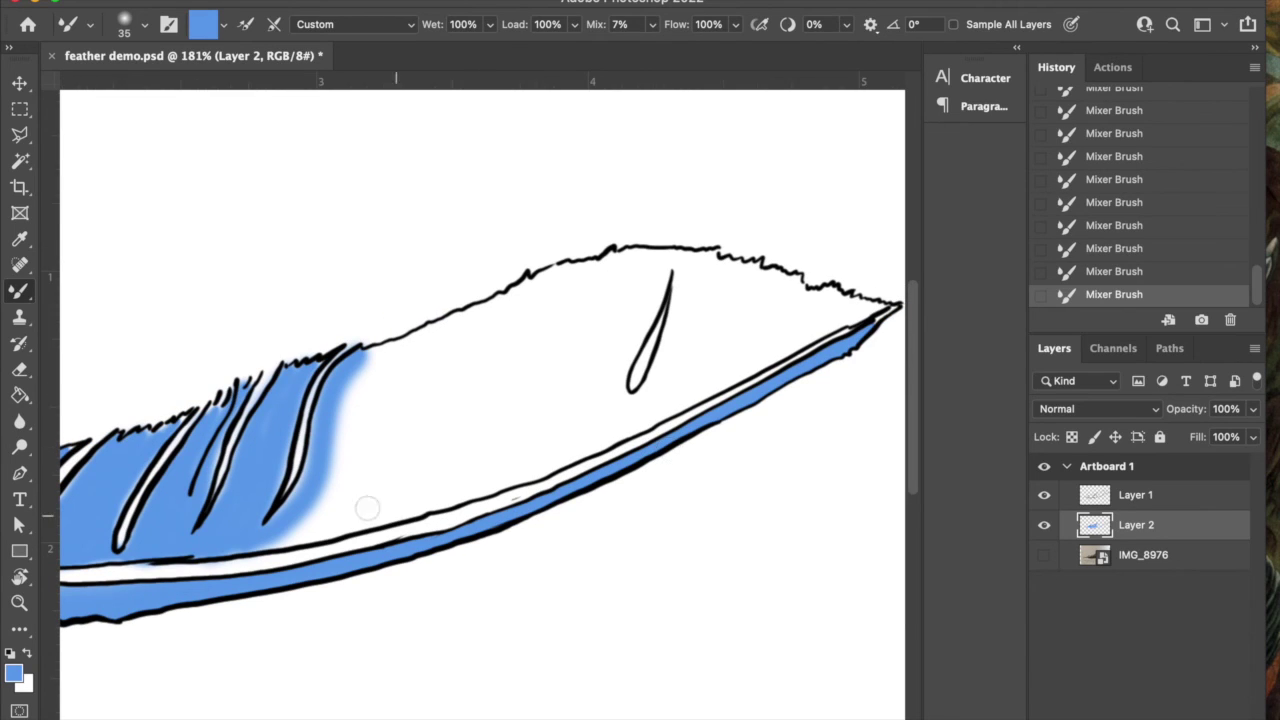
{"action": "mouse_move", "coordinate": [301, 530]}
{"action": "left_mouse_down"}
{"action": "mouse_move", "coordinate": [318, 516]}
{"action": "mouse_move", "coordinate": [342, 398]}
{"action": "mouse_move", "coordinate": [414, 344]}
{"action": "mouse_move", "coordinate": [376, 361]}
{"action": "left_mouse_up"}
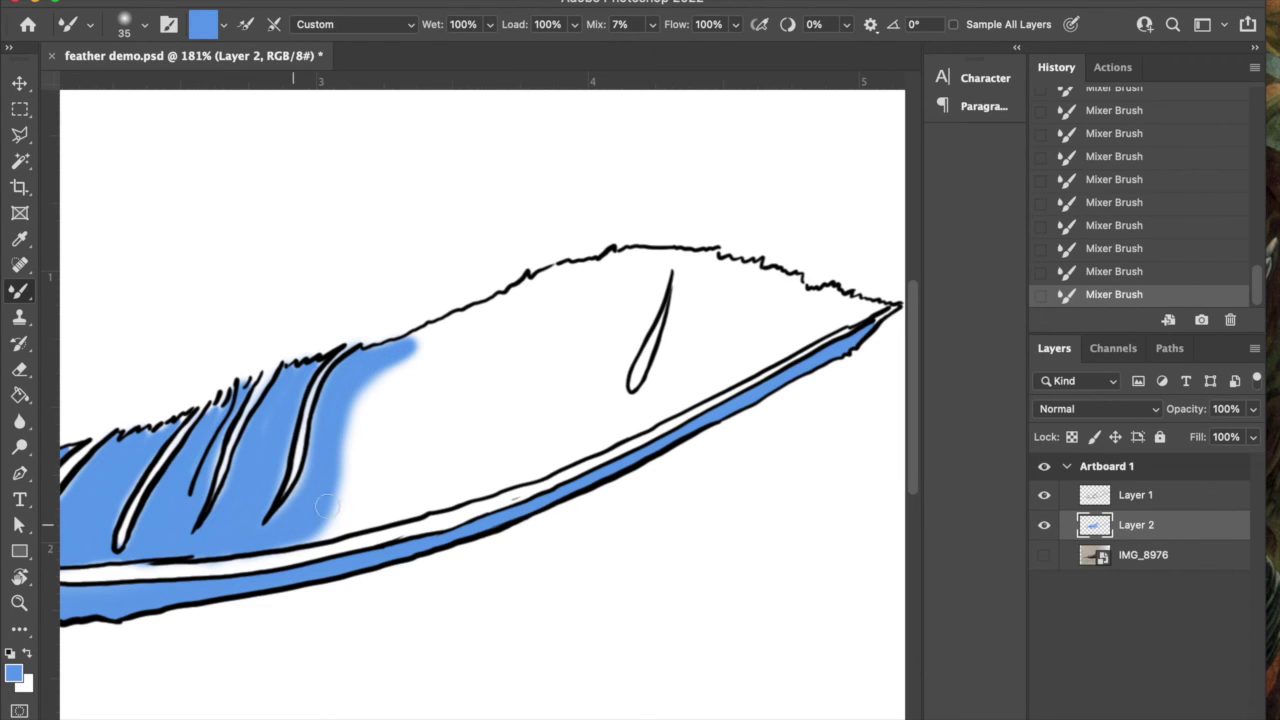
{"action": "mouse_move", "coordinate": [308, 541]}
{"action": "left_mouse_down"}
{"action": "mouse_move", "coordinate": [340, 510]}
{"action": "mouse_move", "coordinate": [372, 400]}
{"action": "mouse_move", "coordinate": [436, 336]}
{"action": "mouse_move", "coordinate": [370, 385]}
{"action": "mouse_move", "coordinate": [338, 470]}
{"action": "left_mouse_up"}
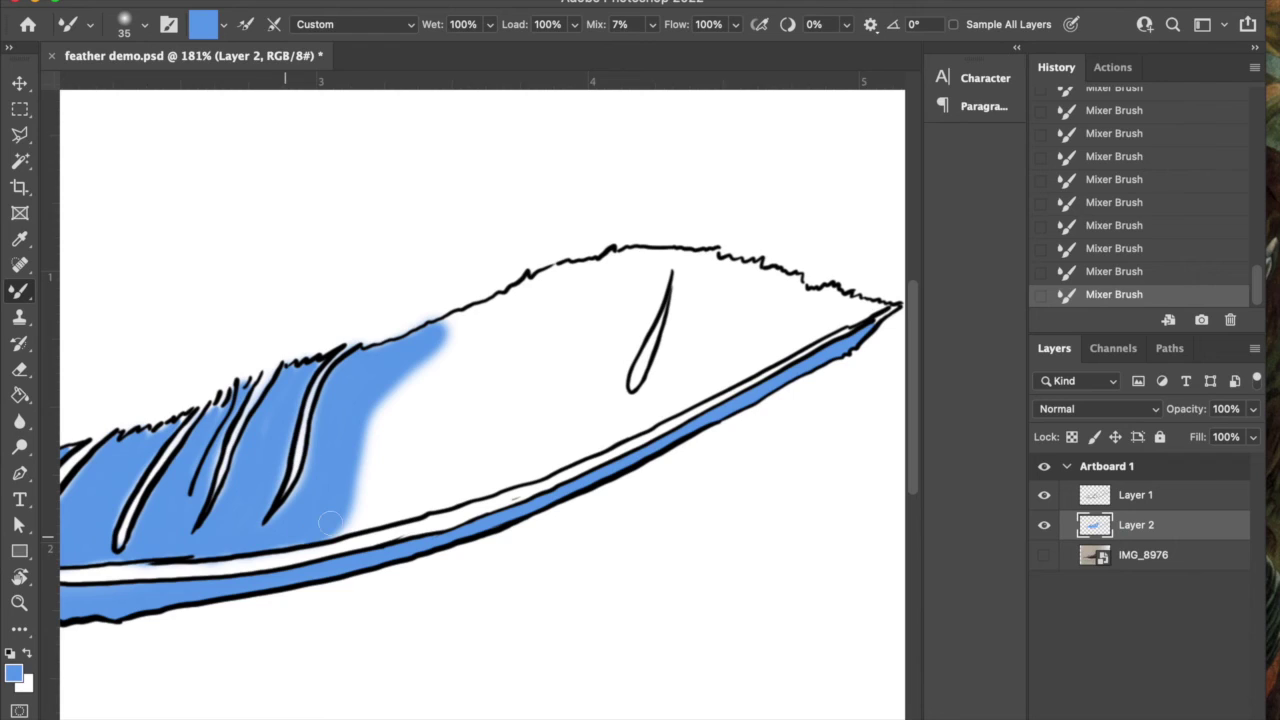
{"action": "mouse_move", "coordinate": [361, 524]}
{"action": "left_mouse_down"}
{"action": "mouse_move", "coordinate": [414, 437]}
{"action": "mouse_move", "coordinate": [449, 324]}
{"action": "mouse_move", "coordinate": [402, 425]}
{"action": "mouse_move", "coordinate": [364, 450]}
{"action": "mouse_move", "coordinate": [430, 357]}
{"action": "mouse_move", "coordinate": [372, 490]}
{"action": "mouse_move", "coordinate": [395, 420]}
{"action": "mouse_move", "coordinate": [363, 457]}
{"action": "mouse_move", "coordinate": [358, 510]}
{"action": "mouse_move", "coordinate": [328, 528]}
{"action": "mouse_move", "coordinate": [402, 505]}
{"action": "mouse_move", "coordinate": [450, 420]}
{"action": "mouse_move", "coordinate": [462, 318]}
{"action": "mouse_move", "coordinate": [455, 341]}
{"action": "left_mouse_up"}
{"action": "left_click_drag", "start_coordinate": [422, 440], "coordinate": [398, 492]}
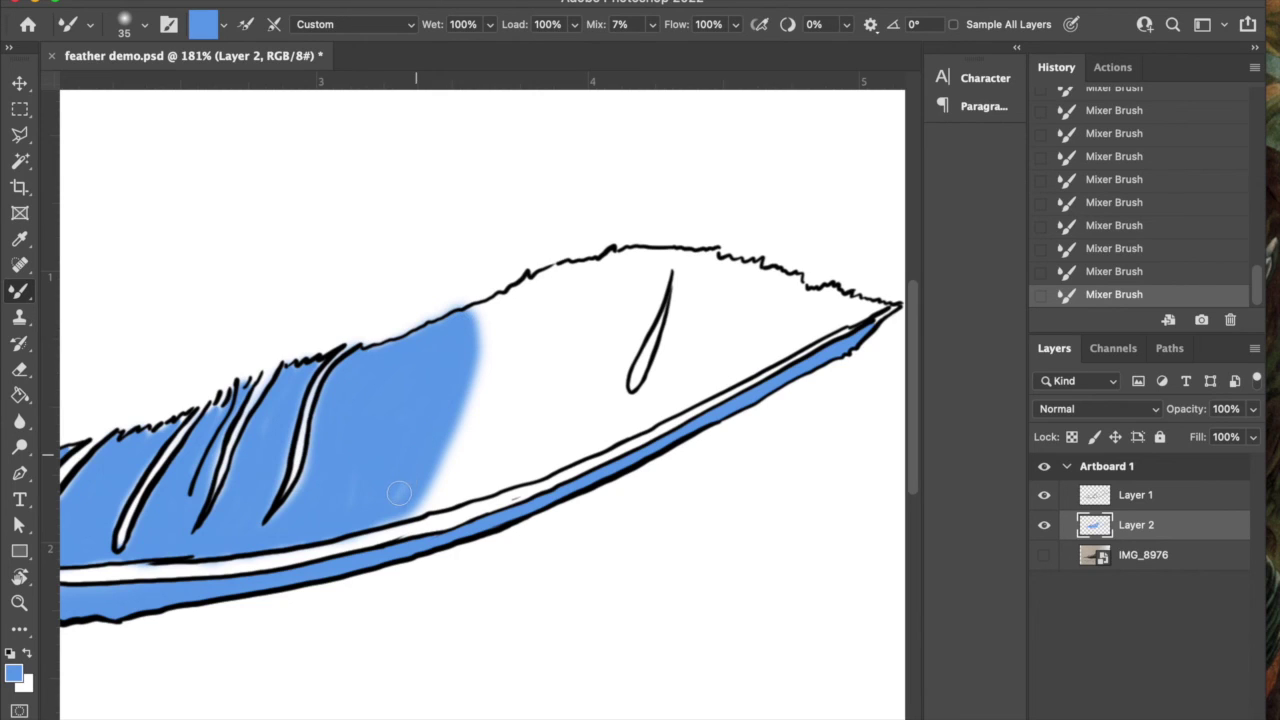
Step: Continue the blue across the rest of the unmarked stretch, stopping just short of the teardrop mark near the tip
{"action": "mouse_move", "coordinate": [428, 510]}
{"action": "left_mouse_down"}
{"action": "mouse_move", "coordinate": [484, 457]}
{"action": "mouse_move", "coordinate": [528, 280]}
{"action": "mouse_move", "coordinate": [517, 294]}
{"action": "left_mouse_up"}
{"action": "mouse_move", "coordinate": [489, 314]}
{"action": "left_mouse_down"}
{"action": "mouse_move", "coordinate": [524, 293]}
{"action": "mouse_move", "coordinate": [483, 393]}
{"action": "mouse_move", "coordinate": [488, 320]}
{"action": "mouse_move", "coordinate": [477, 334]}
{"action": "mouse_move", "coordinate": [501, 323]}
{"action": "mouse_move", "coordinate": [423, 489]}
{"action": "mouse_move", "coordinate": [478, 428]}
{"action": "mouse_move", "coordinate": [493, 380]}
{"action": "mouse_move", "coordinate": [450, 482]}
{"action": "left_mouse_up"}
{"action": "mouse_move", "coordinate": [614, 254]}
{"action": "left_mouse_down"}
{"action": "mouse_move", "coordinate": [540, 281]}
{"action": "mouse_move", "coordinate": [615, 268]}
{"action": "mouse_move", "coordinate": [604, 266]}
{"action": "left_mouse_up"}
{"action": "mouse_move", "coordinate": [580, 322]}
{"action": "left_mouse_down"}
{"action": "mouse_move", "coordinate": [550, 411]}
{"action": "mouse_move", "coordinate": [497, 477]}
{"action": "mouse_move", "coordinate": [457, 495]}
{"action": "mouse_move", "coordinate": [540, 341]}
{"action": "mouse_move", "coordinate": [544, 294]}
{"action": "mouse_move", "coordinate": [517, 389]}
{"action": "mouse_move", "coordinate": [571, 305]}
{"action": "mouse_move", "coordinate": [565, 290]}
{"action": "mouse_move", "coordinate": [579, 288]}
{"action": "mouse_move", "coordinate": [567, 320]}
{"action": "mouse_move", "coordinate": [560, 303]}
{"action": "mouse_move", "coordinate": [539, 401]}
{"action": "mouse_move", "coordinate": [489, 478]}
{"action": "left_mouse_up"}
{"action": "left_click_drag", "start_coordinate": [525, 410], "coordinate": [531, 380]}
Step: Paint blue around the teardrop mark, leaving its inside white, and fill the gaps between it, the blue area and the shaft
{"action": "mouse_move", "coordinate": [662, 257]}
{"action": "left_mouse_down"}
{"action": "mouse_move", "coordinate": [617, 363]}
{"action": "mouse_move", "coordinate": [622, 403]}
{"action": "mouse_move", "coordinate": [661, 380]}
{"action": "mouse_move", "coordinate": [683, 264]}
{"action": "left_mouse_up"}
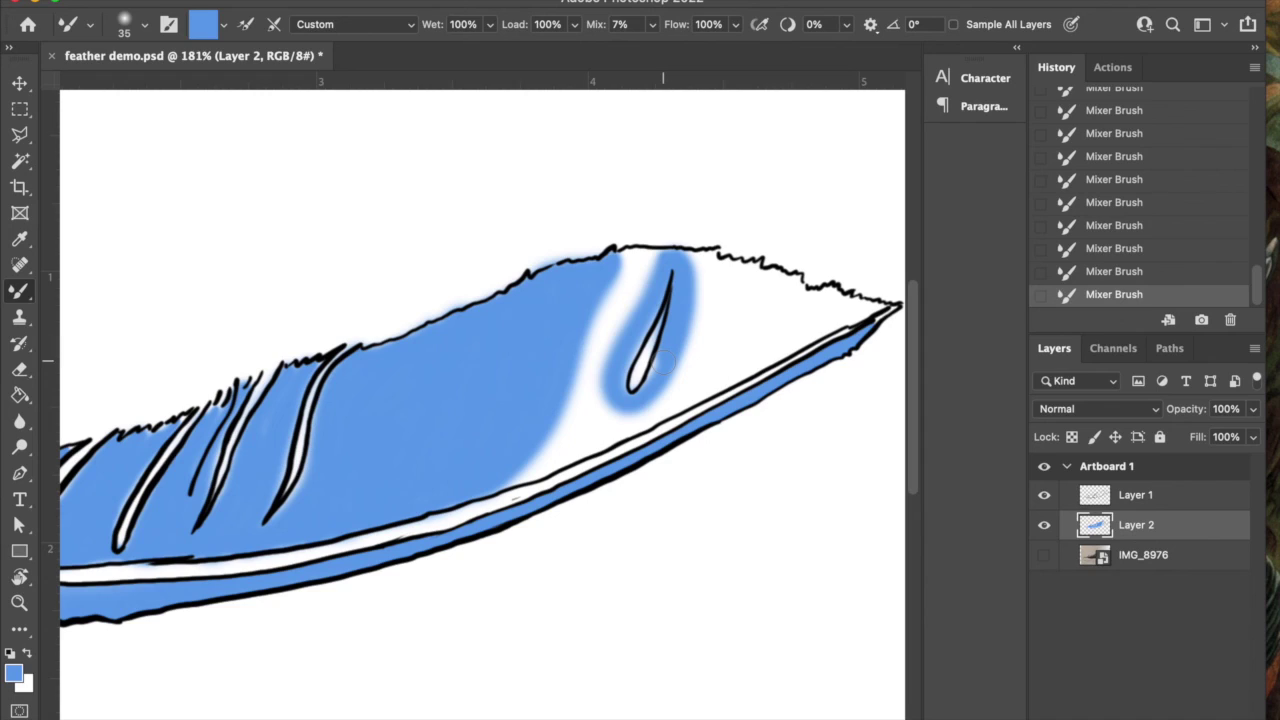
{"action": "mouse_move", "coordinate": [622, 243]}
{"action": "left_mouse_down"}
{"action": "mouse_move", "coordinate": [624, 262]}
{"action": "mouse_move", "coordinate": [654, 256]}
{"action": "mouse_move", "coordinate": [597, 398]}
{"action": "left_mouse_up"}
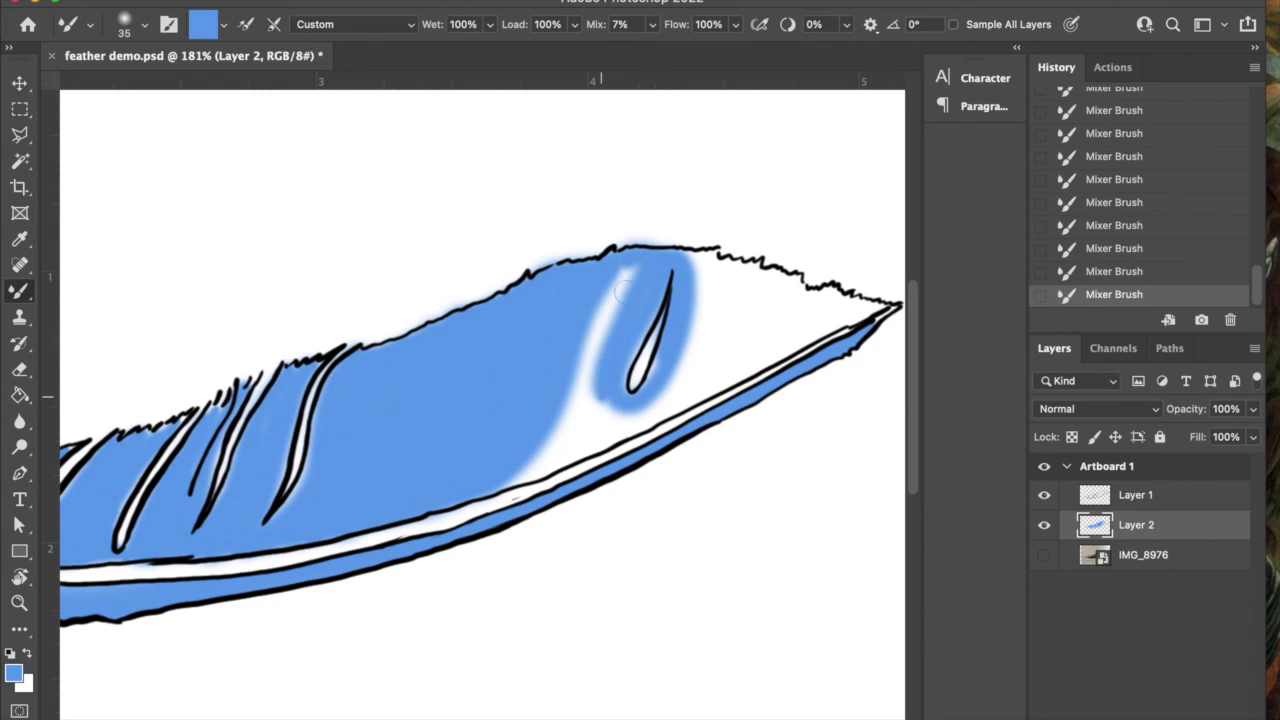
{"action": "left_click_drag", "start_coordinate": [630, 272], "coordinate": [580, 410]}
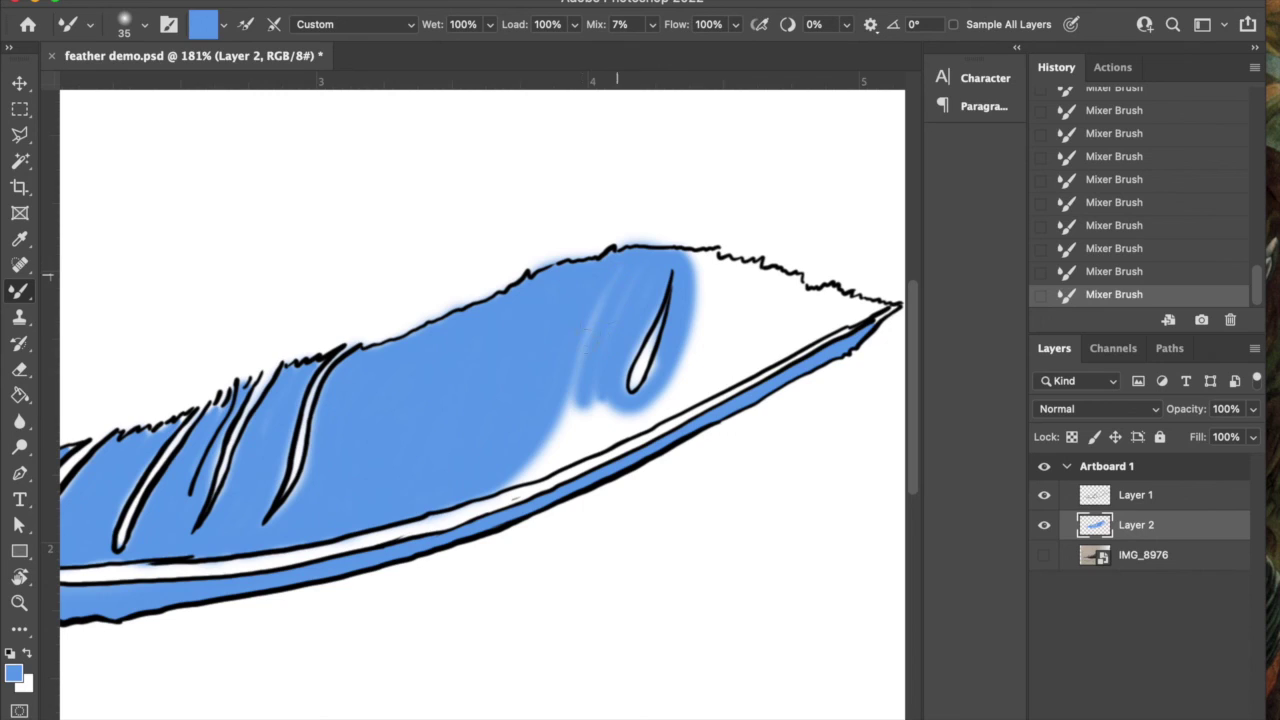
{"action": "left_click_drag", "start_coordinate": [610, 292], "coordinate": [567, 410]}
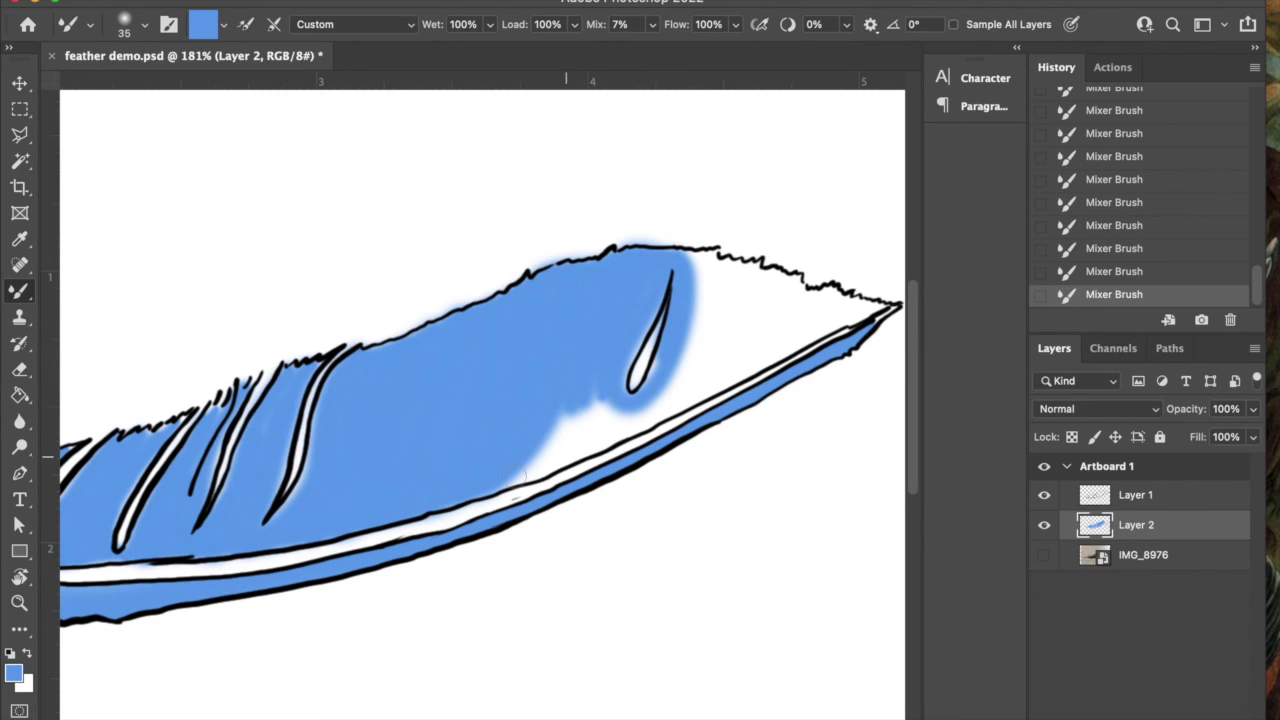
{"action": "mouse_move", "coordinate": [499, 476]}
{"action": "left_mouse_down"}
{"action": "mouse_move", "coordinate": [609, 426]}
{"action": "mouse_move", "coordinate": [593, 390]}
{"action": "mouse_move", "coordinate": [594, 410]}
{"action": "mouse_move", "coordinate": [554, 440]}
{"action": "mouse_move", "coordinate": [591, 419]}
{"action": "left_mouse_up"}
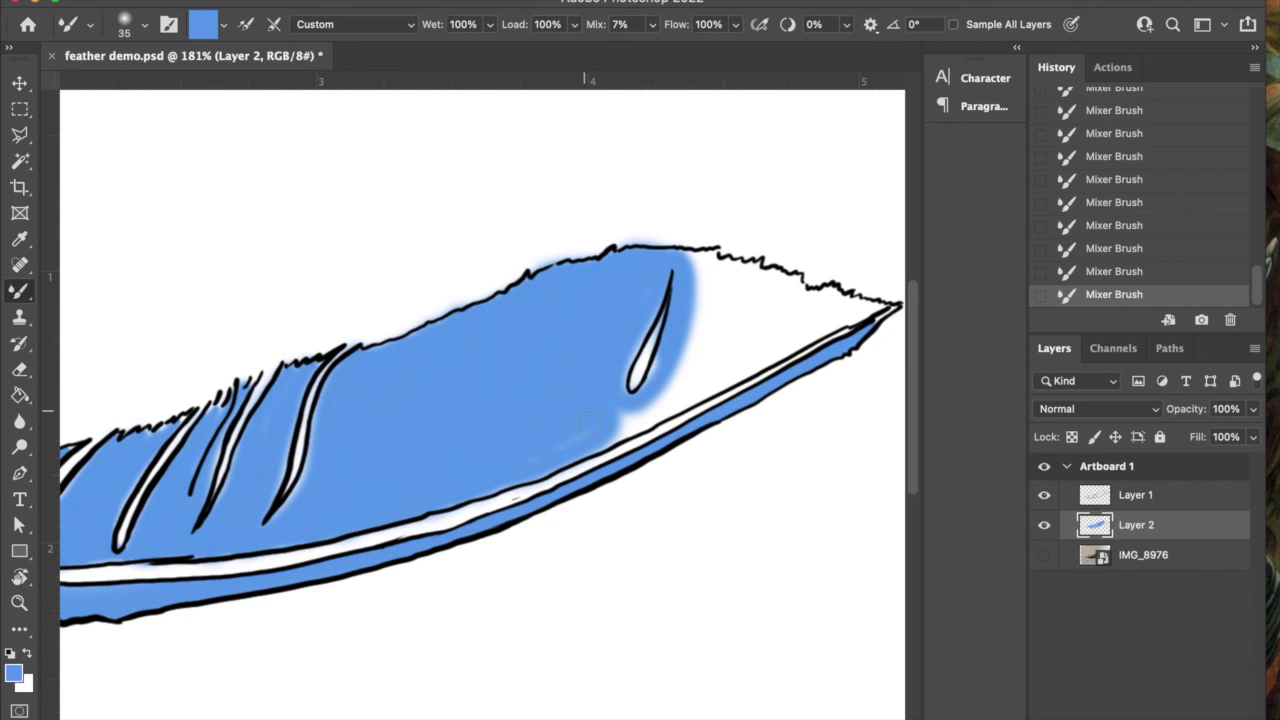
{"action": "mouse_move", "coordinate": [622, 417]}
{"action": "left_mouse_down"}
{"action": "mouse_move", "coordinate": [608, 442]}
{"action": "mouse_move", "coordinate": [725, 373]}
{"action": "mouse_move", "coordinate": [725, 269]}
{"action": "mouse_move", "coordinate": [697, 248]}
{"action": "mouse_move", "coordinate": [690, 336]}
{"action": "mouse_move", "coordinate": [665, 395]}
{"action": "mouse_move", "coordinate": [640, 385]}
{"action": "mouse_move", "coordinate": [659, 370]}
{"action": "left_mouse_up"}
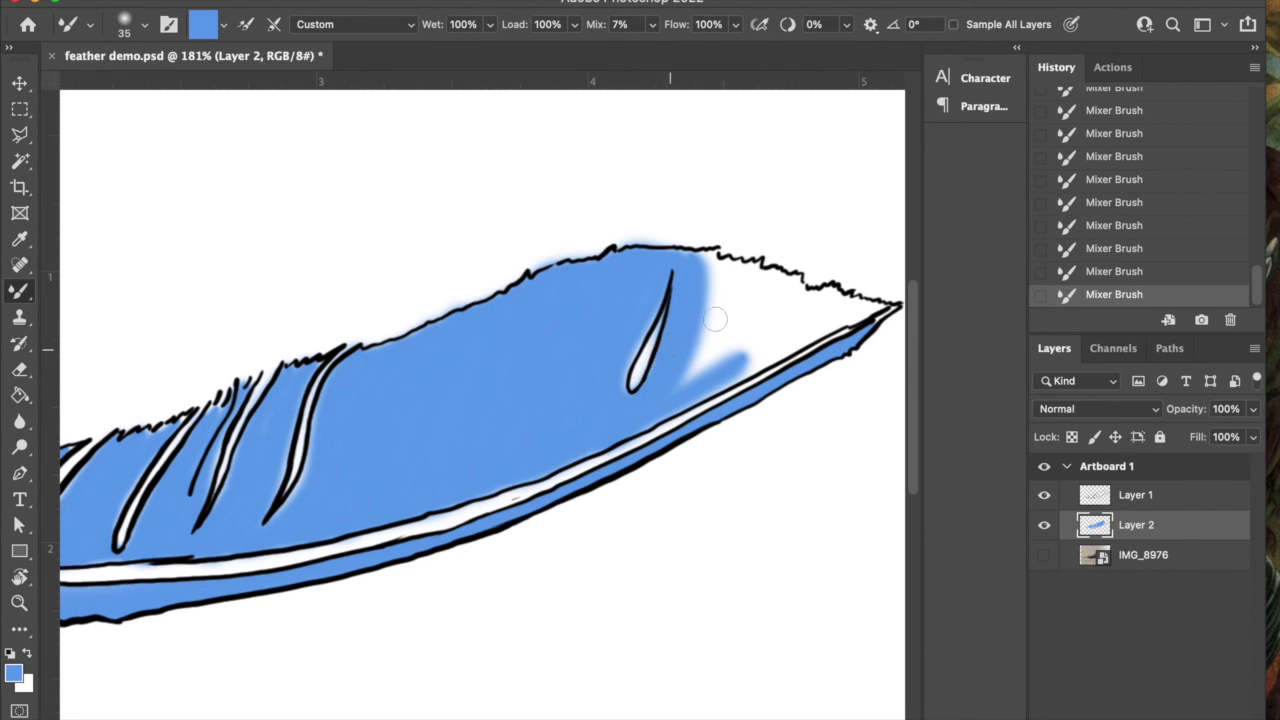
Step: Fill the remaining upper vane with blue from the teardrop mark to the feather's pointed tip, along the shaft and jagged edge
{"action": "mouse_move", "coordinate": [706, 255]}
{"action": "left_mouse_down"}
{"action": "mouse_move", "coordinate": [713, 314]}
{"action": "mouse_move", "coordinate": [690, 373]}
{"action": "left_mouse_up"}
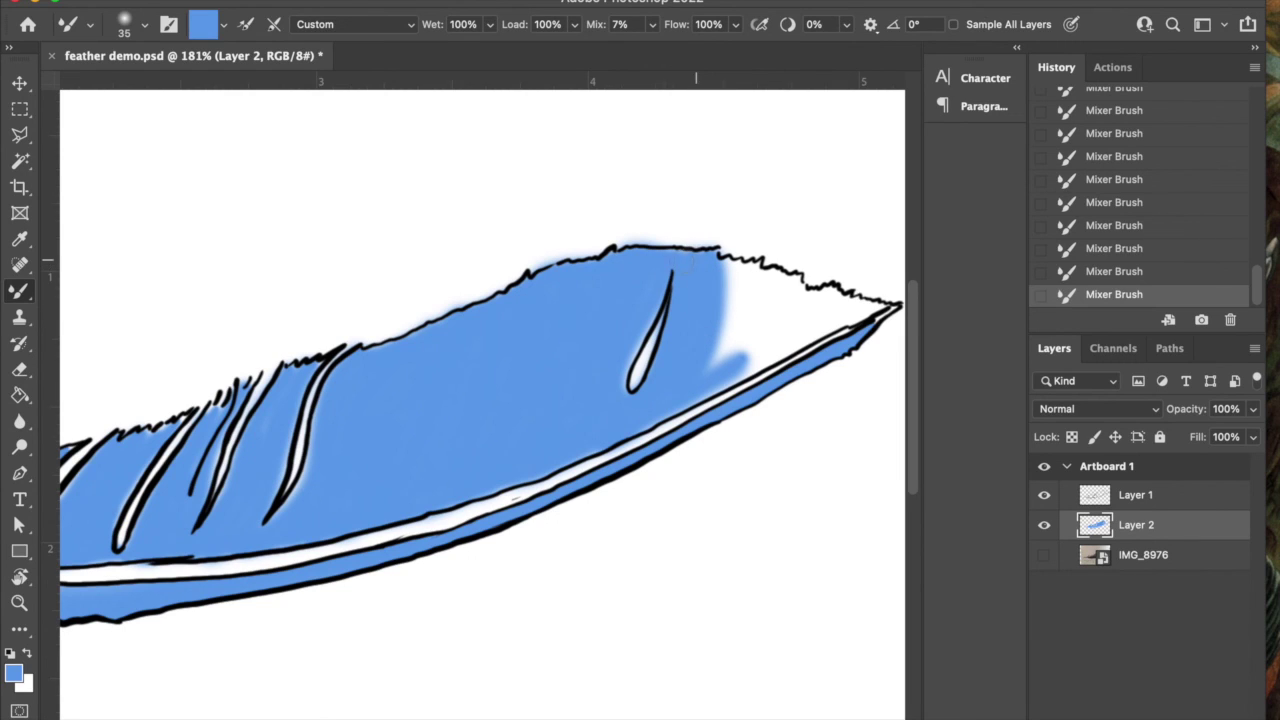
{"action": "mouse_move", "coordinate": [741, 283]}
{"action": "left_mouse_down"}
{"action": "mouse_move", "coordinate": [738, 272]}
{"action": "mouse_move", "coordinate": [728, 345]}
{"action": "mouse_move", "coordinate": [708, 368]}
{"action": "mouse_move", "coordinate": [768, 318]}
{"action": "mouse_move", "coordinate": [750, 262]}
{"action": "mouse_move", "coordinate": [758, 313]}
{"action": "mouse_move", "coordinate": [746, 340]}
{"action": "left_mouse_up"}
{"action": "left_click_drag", "start_coordinate": [740, 268], "coordinate": [738, 330]}
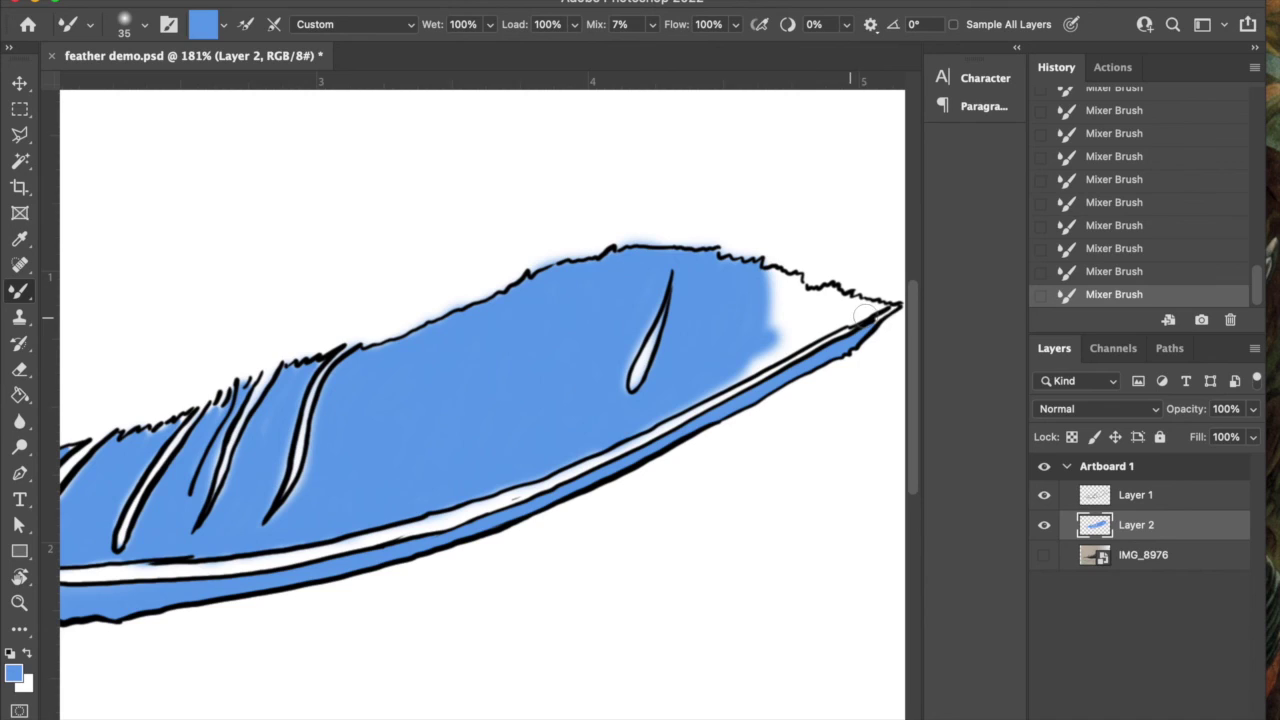
{"action": "left_click_drag", "start_coordinate": [870, 310], "coordinate": [743, 371]}
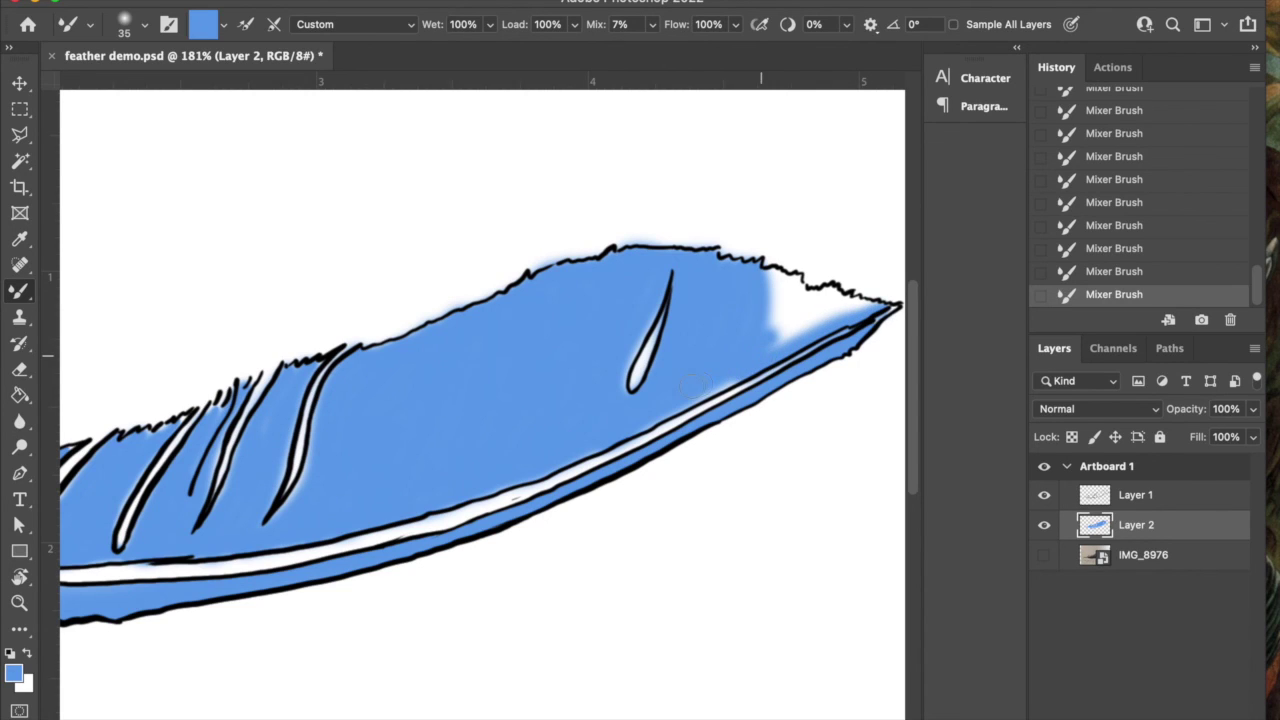
{"action": "mouse_move", "coordinate": [864, 308]}
{"action": "left_mouse_down"}
{"action": "mouse_move", "coordinate": [806, 300]}
{"action": "mouse_move", "coordinate": [779, 277]}
{"action": "mouse_move", "coordinate": [768, 296]}
{"action": "mouse_move", "coordinate": [841, 322]}
{"action": "mouse_move", "coordinate": [785, 295]}
{"action": "mouse_move", "coordinate": [778, 333]}
{"action": "mouse_move", "coordinate": [830, 316]}
{"action": "left_mouse_up"}
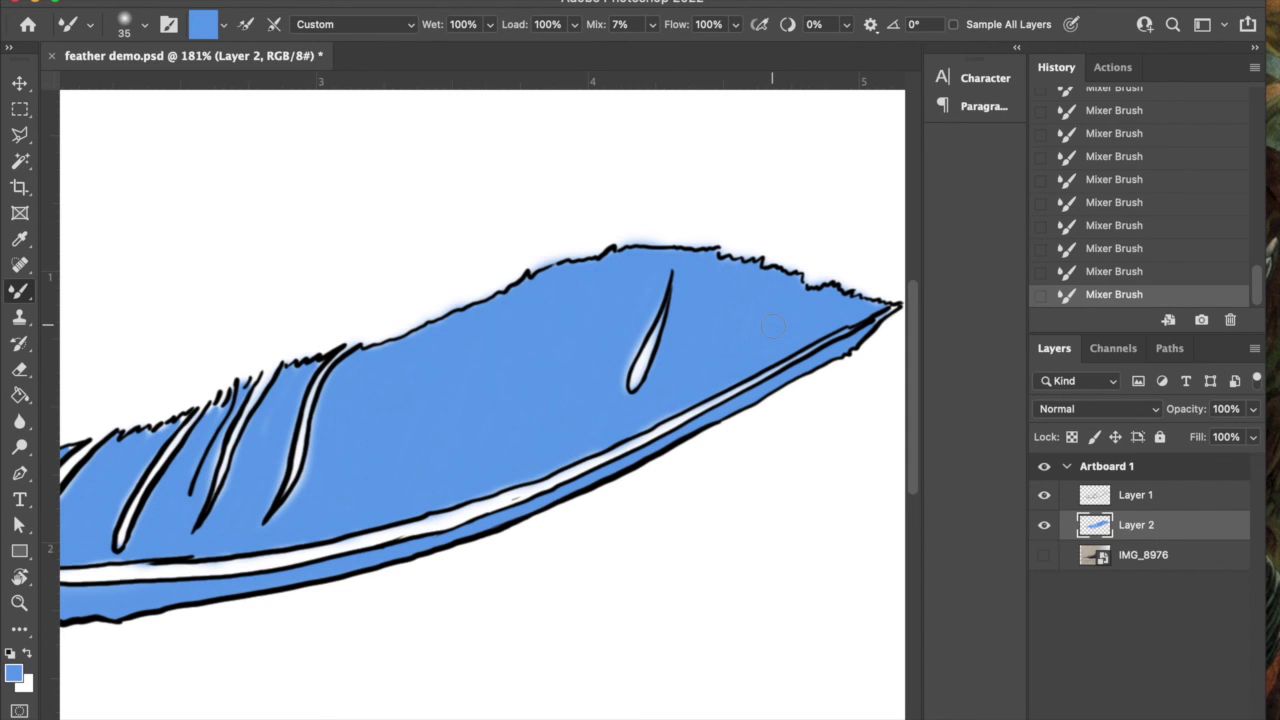
Step: Add a new empty layer between the hidden IMG_8976 photo layer and the blue colour layer
{"action": "scroll", "coordinate": [772, 325], "scroll_direction": "down", "scroll_amount": 5}
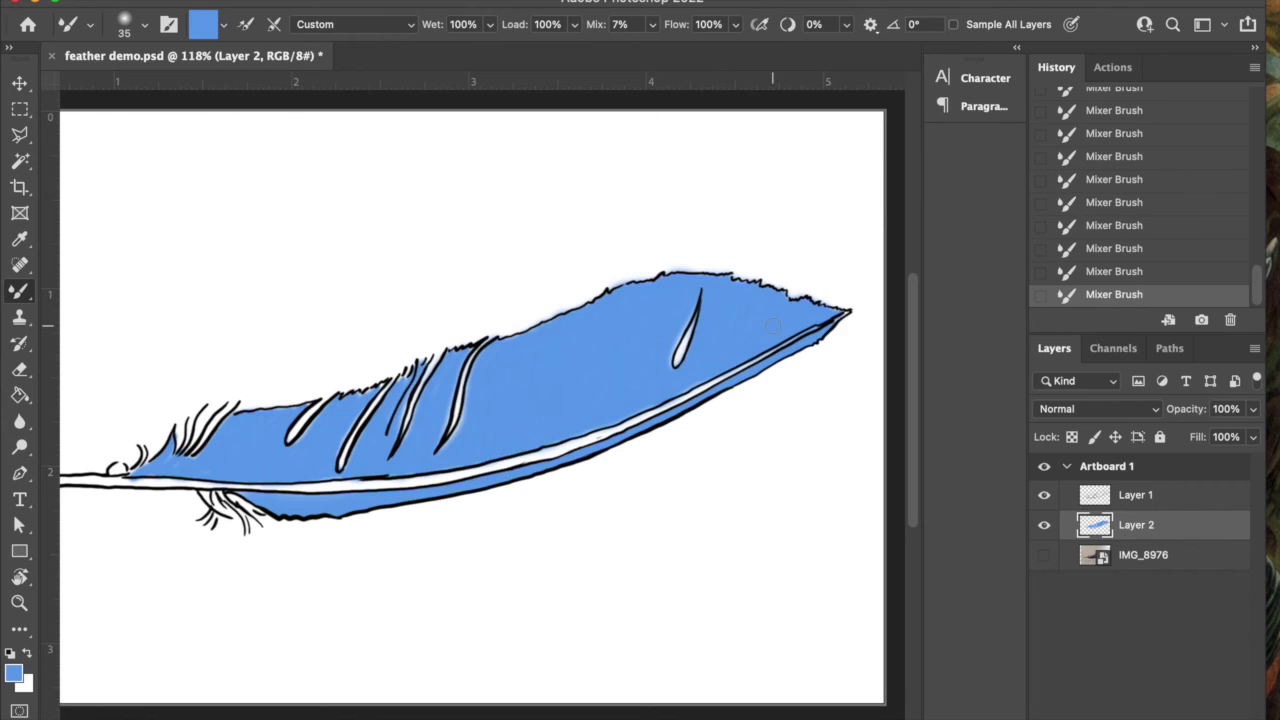
{"action": "scroll", "coordinate": [772, 325], "scroll_direction": "left", "scroll_amount": 4}
{"action": "scroll", "coordinate": [772, 325], "scroll_direction": "down", "scroll_amount": 1}
{"action": "scroll", "coordinate": [772, 325], "scroll_direction": "right", "scroll_amount": 3}
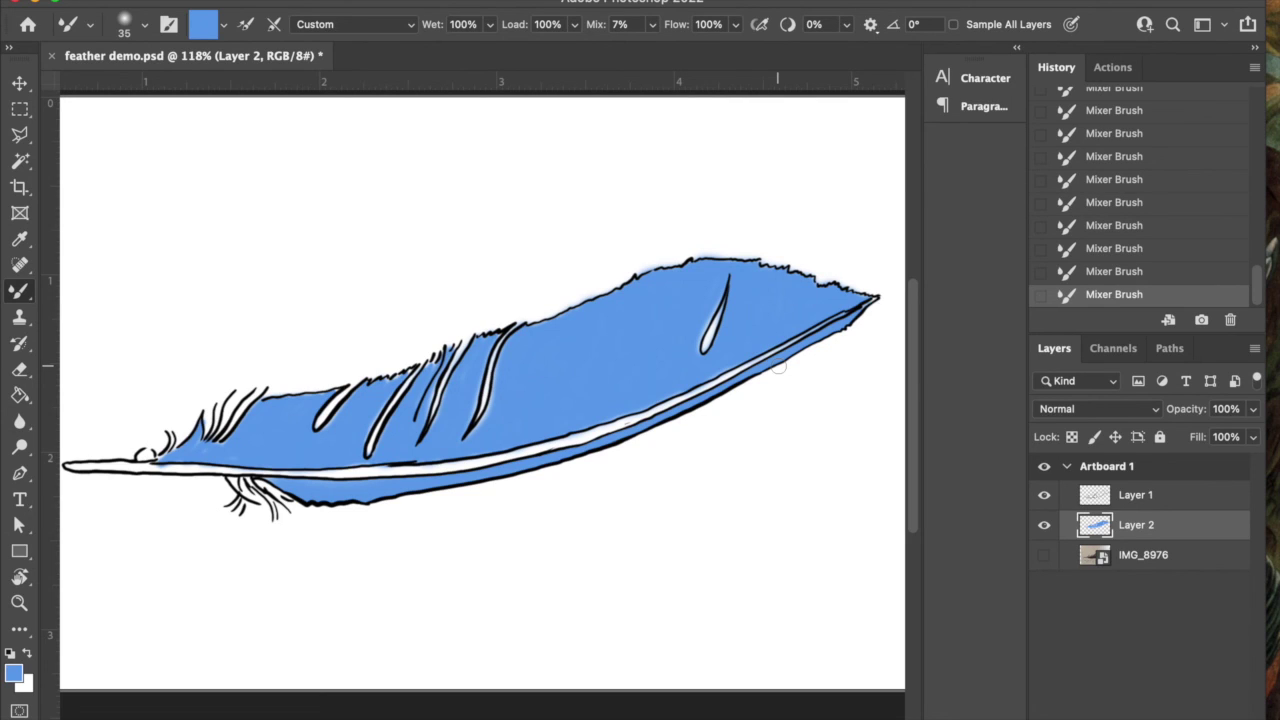
{"action": "left_click", "coordinate": [1147, 556]}
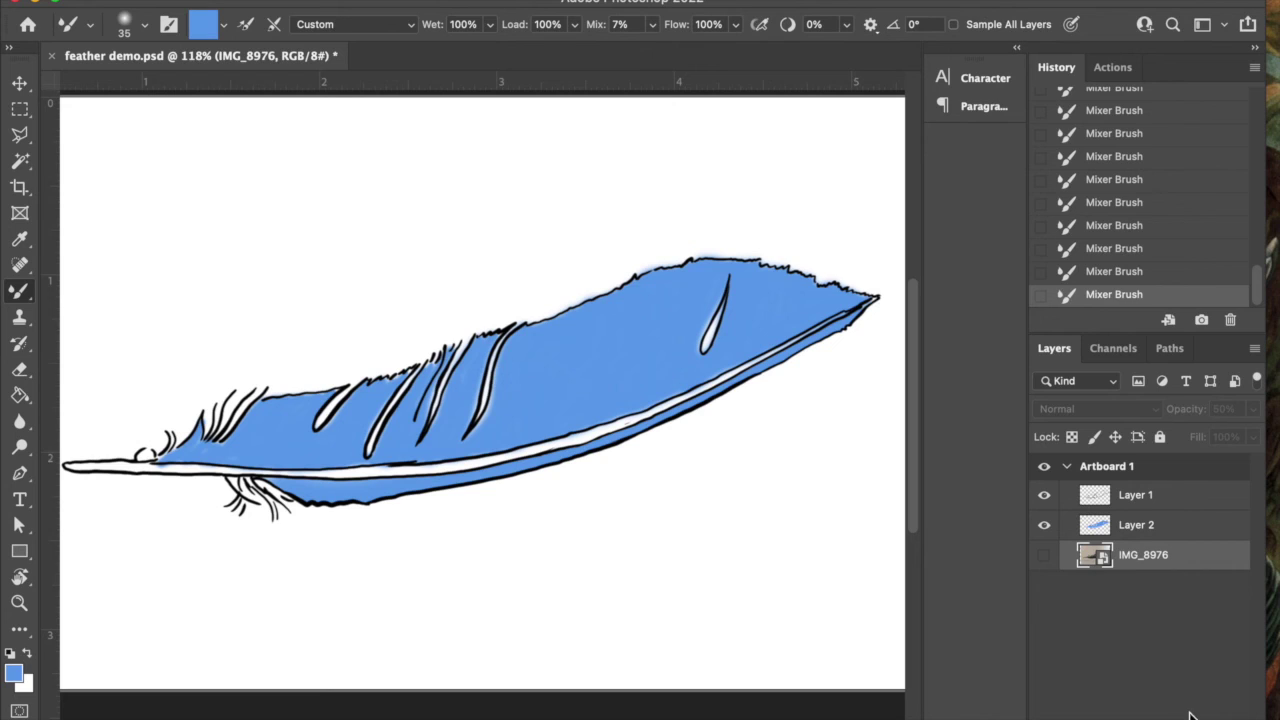
{"action": "key", "text": "super+shift+alt+n"}
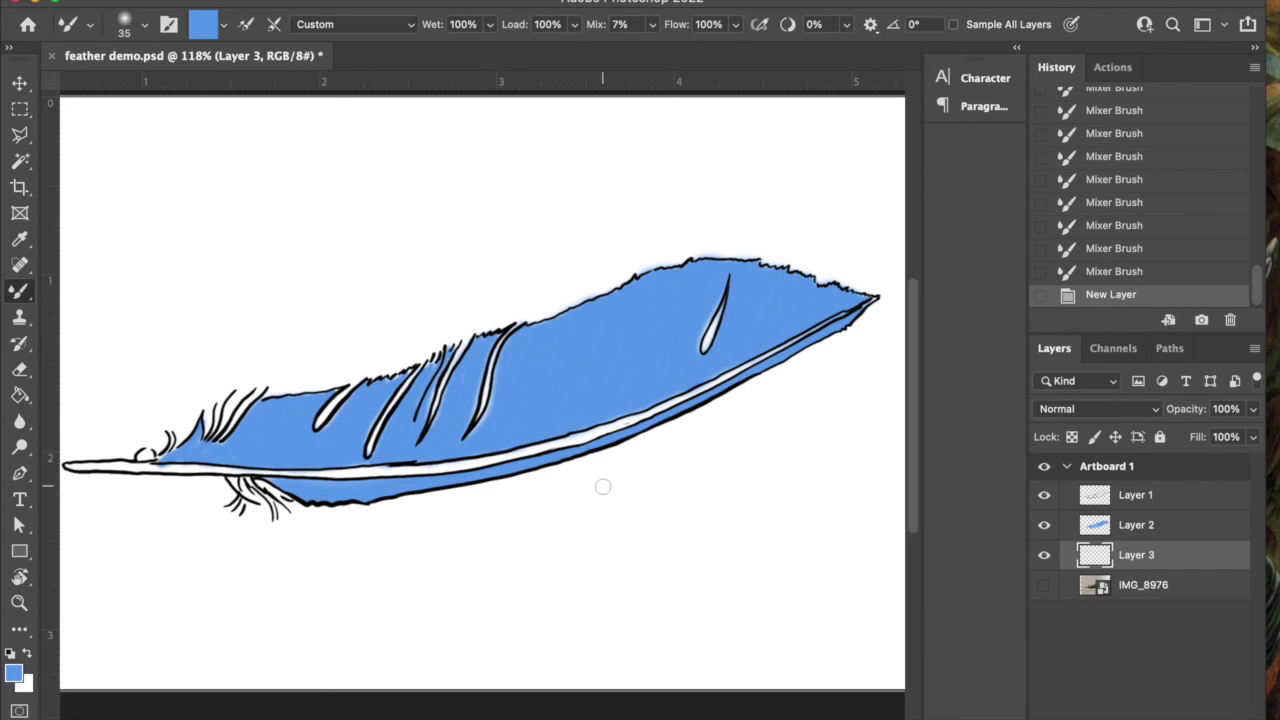
{"action": "key", "text": "w"}
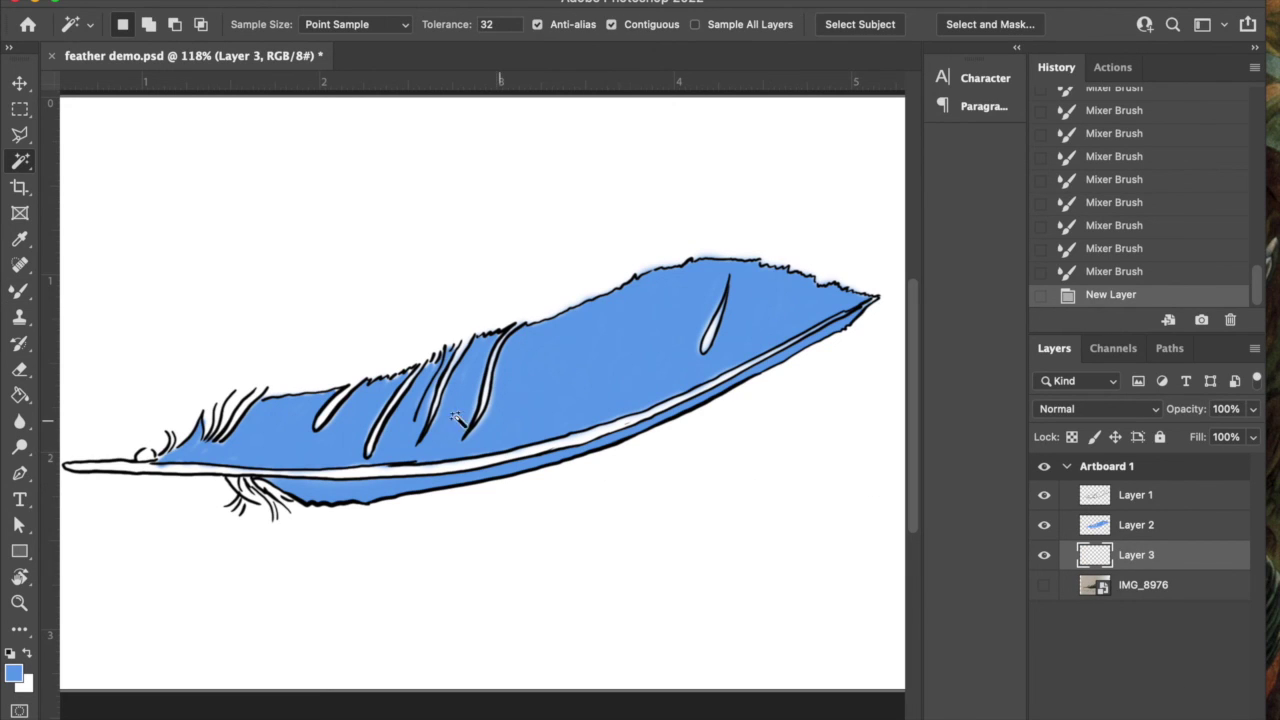
{"action": "left_click", "coordinate": [193, 477]}
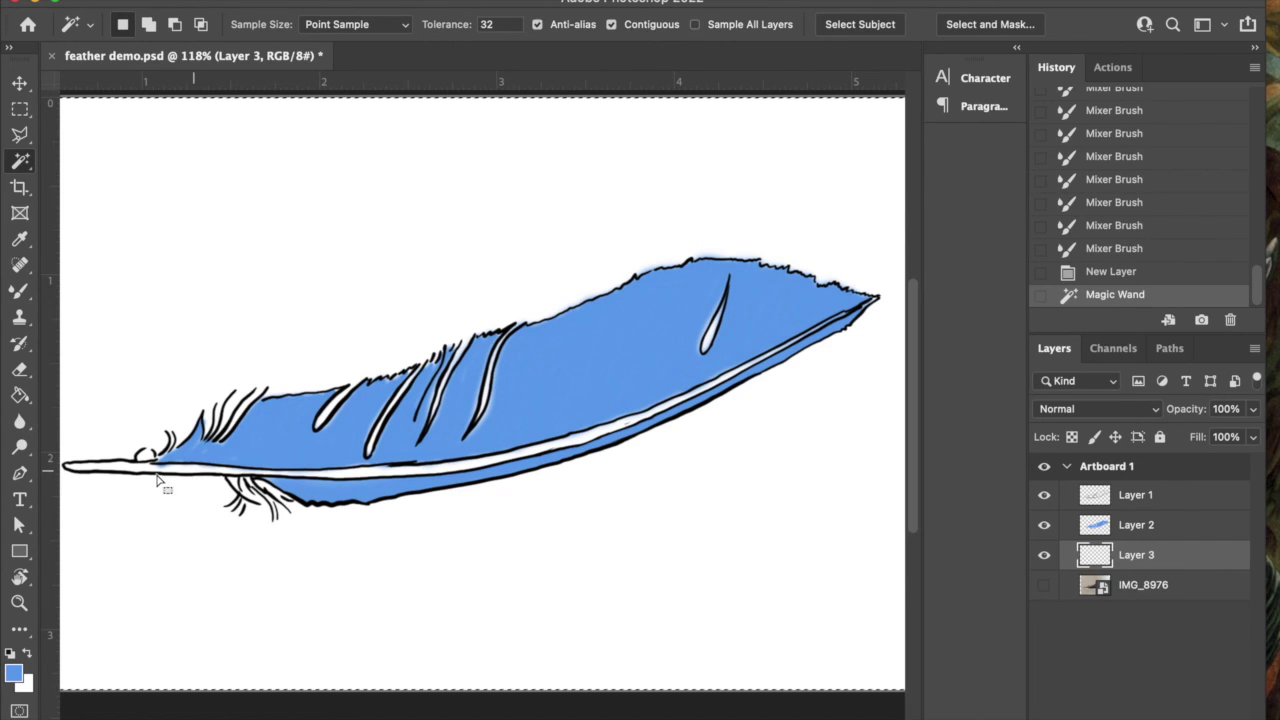
{"action": "key", "text": "super+d"}
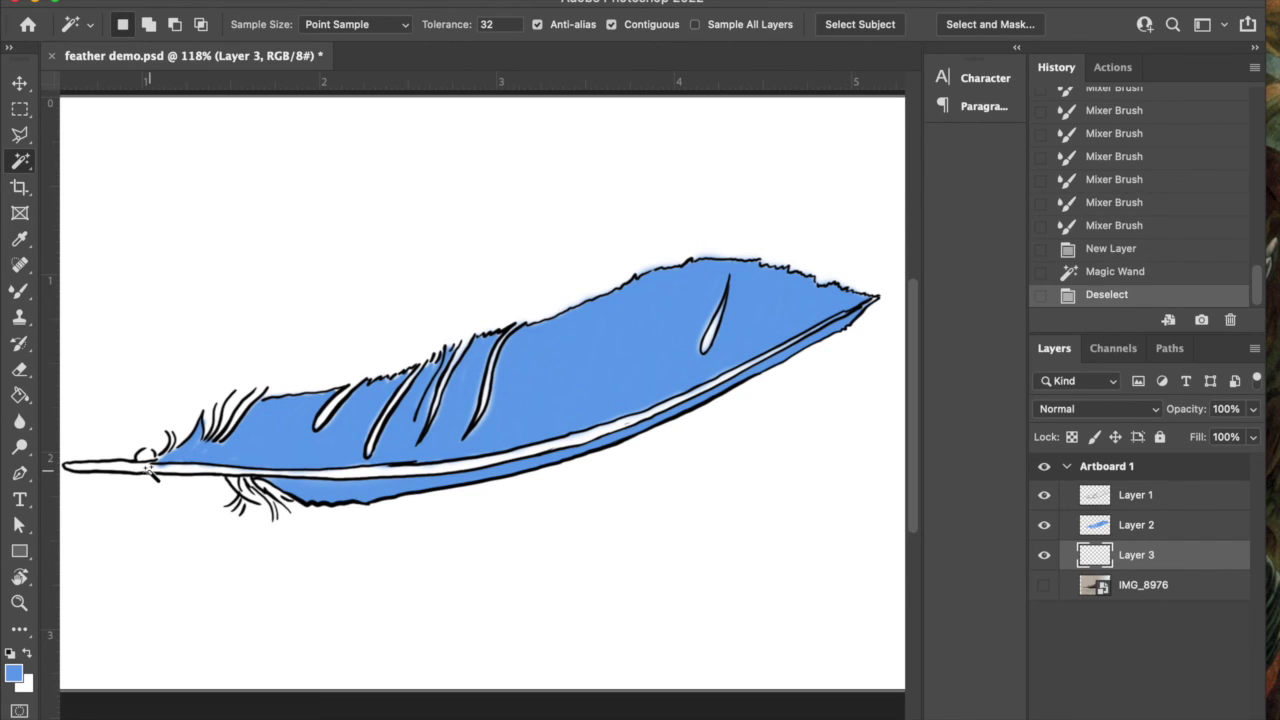